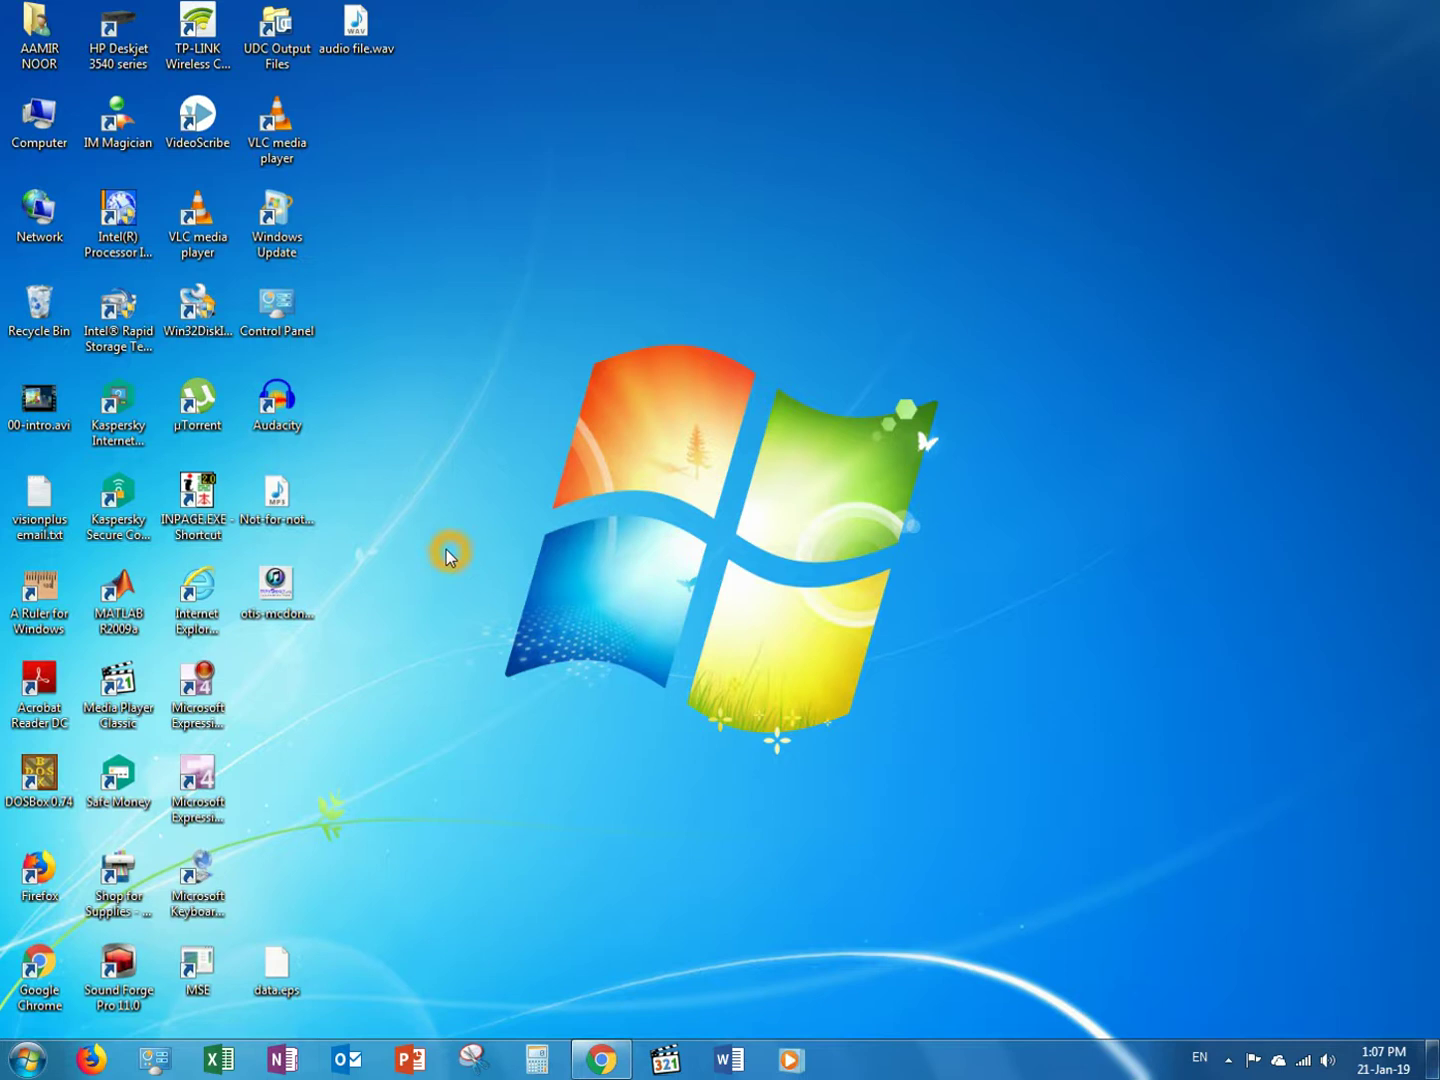
pyautogui.rightClick(440, 550)
pyautogui.click(461, 602)
pyautogui.rightClick(427, 579)
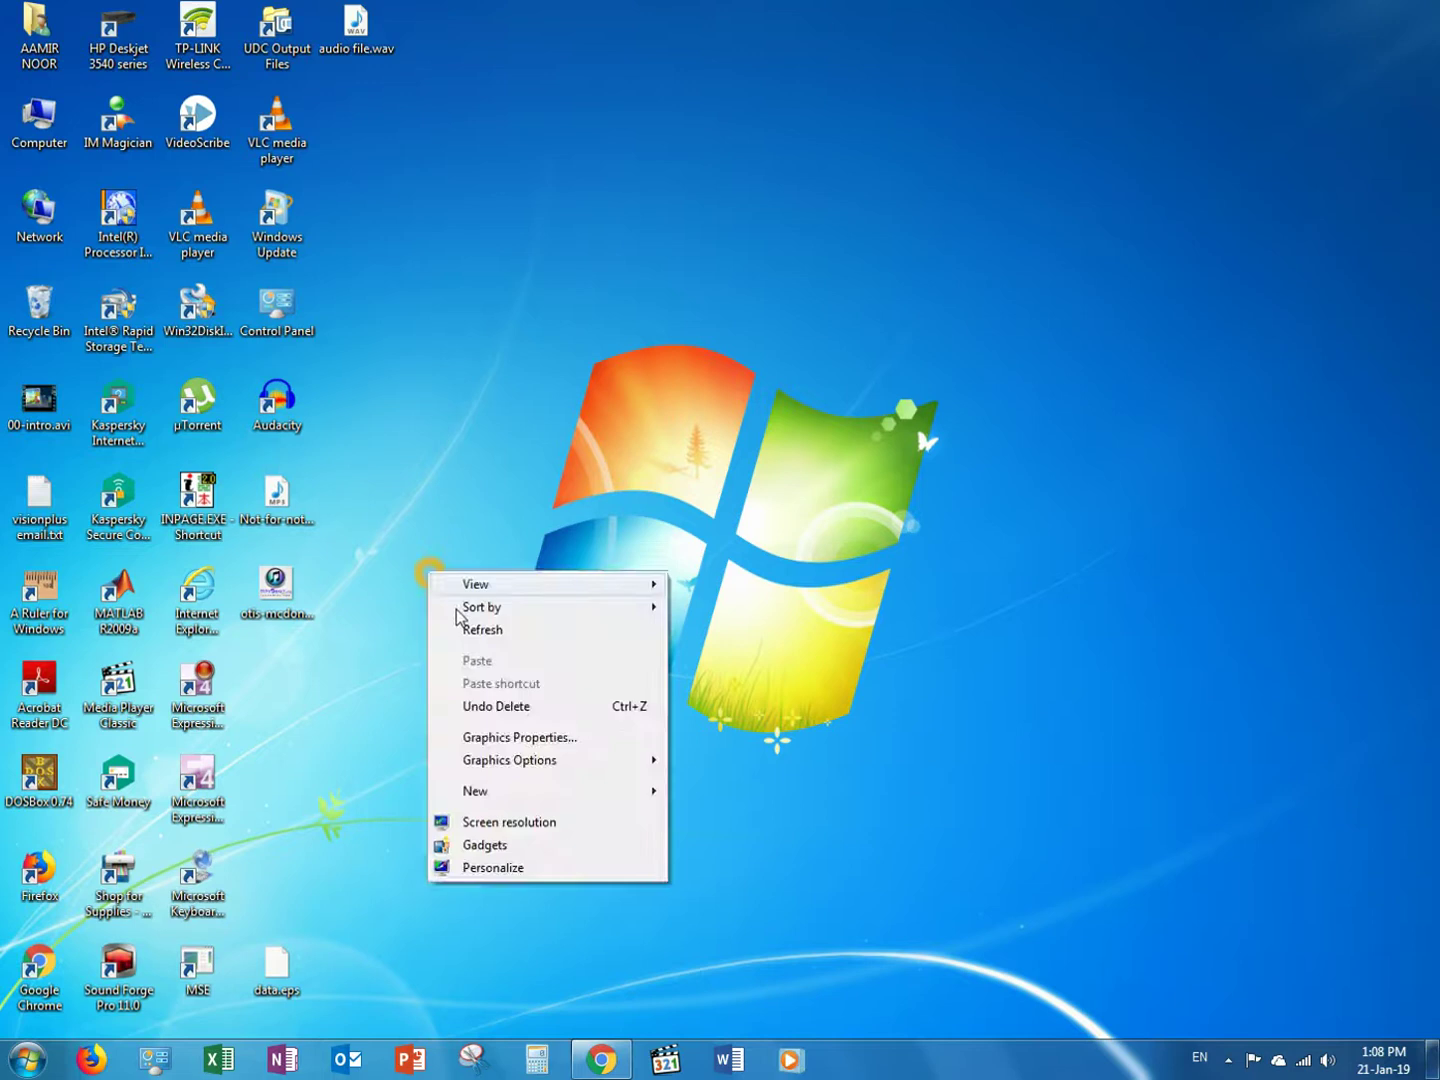
pyautogui.click(467, 634)
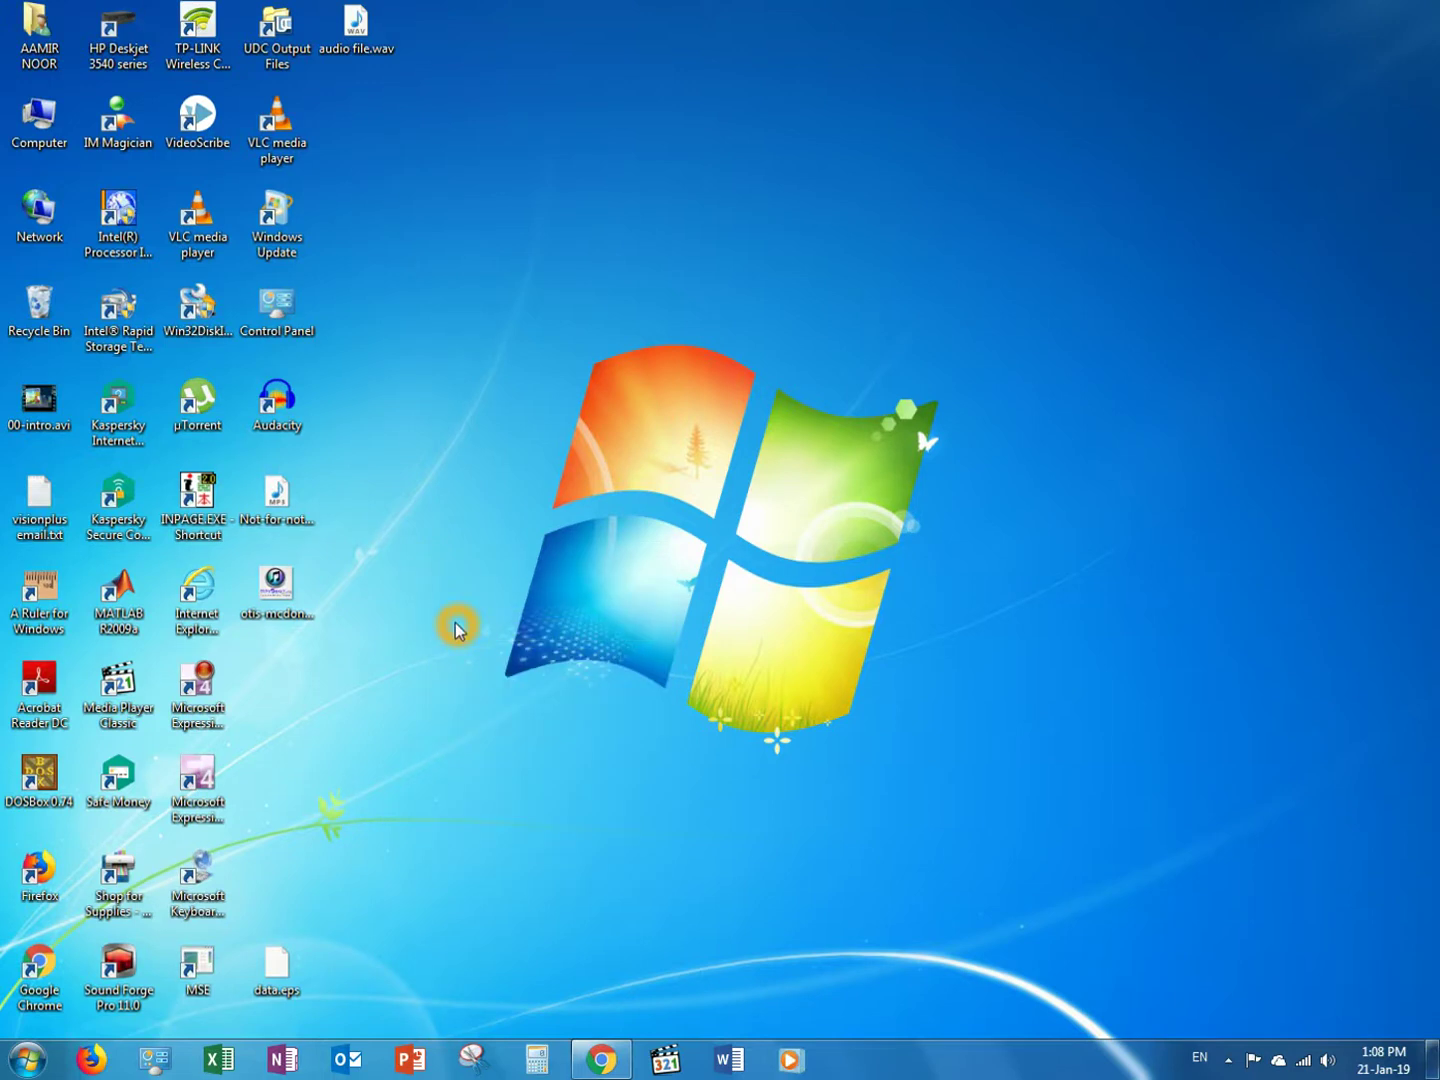
pyautogui.rightClick(385, 470)
pyautogui.click(403, 530)
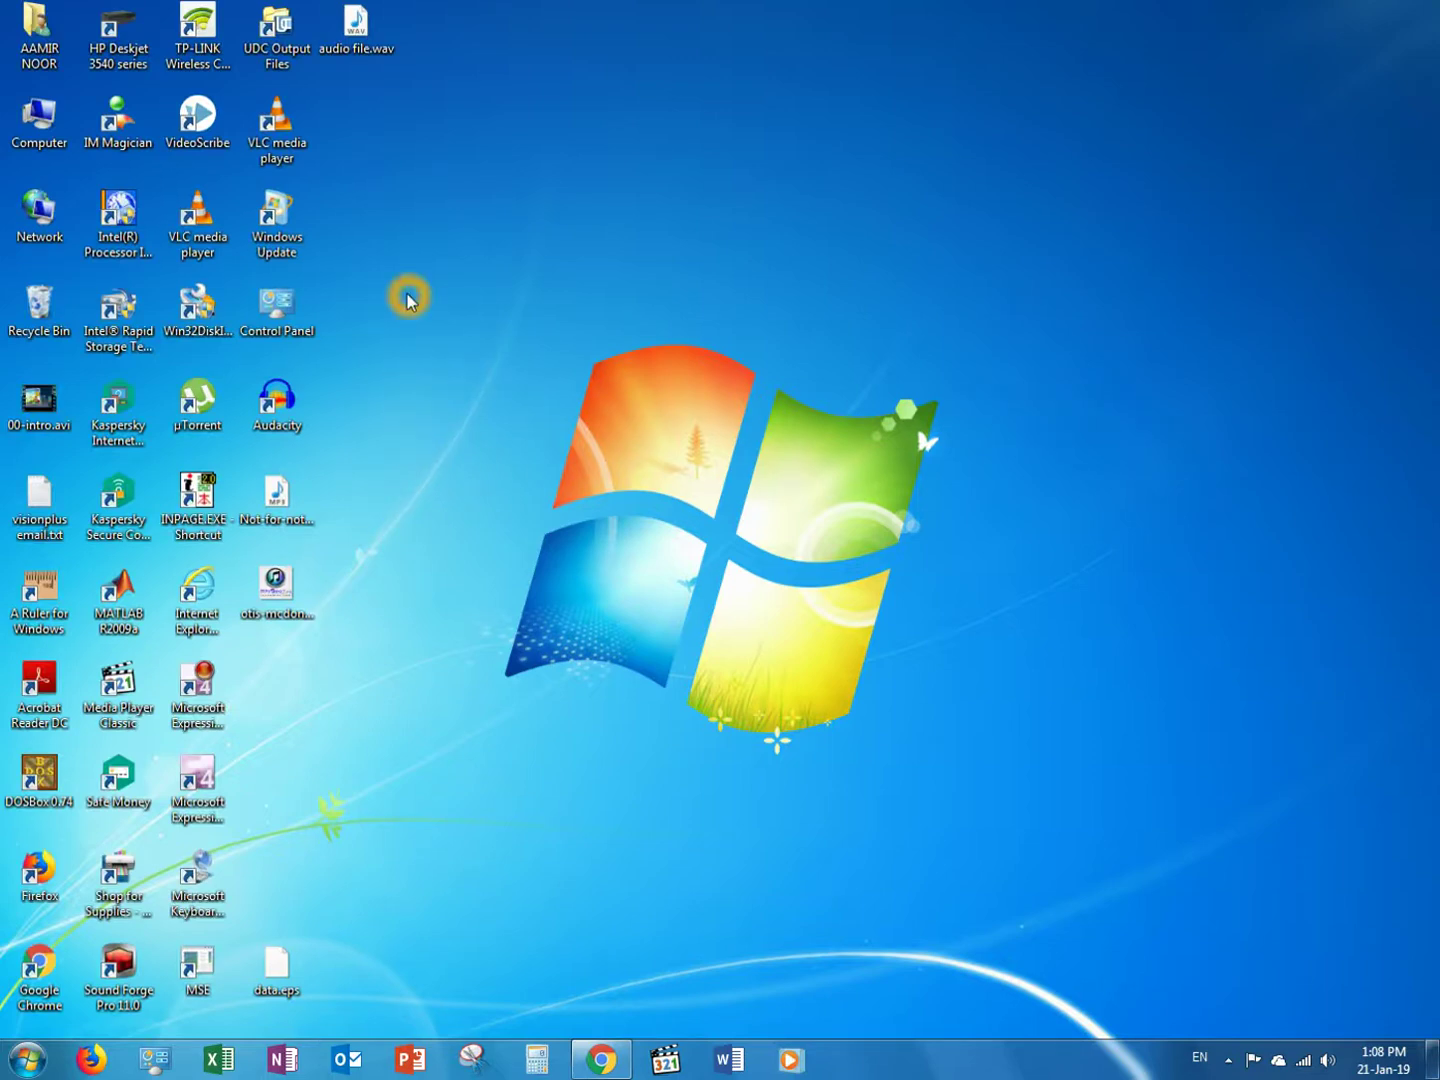
pyautogui.rightClick(419, 226)
pyautogui.click(436, 281)
pyautogui.rightClick(399, 240)
pyautogui.click(428, 296)
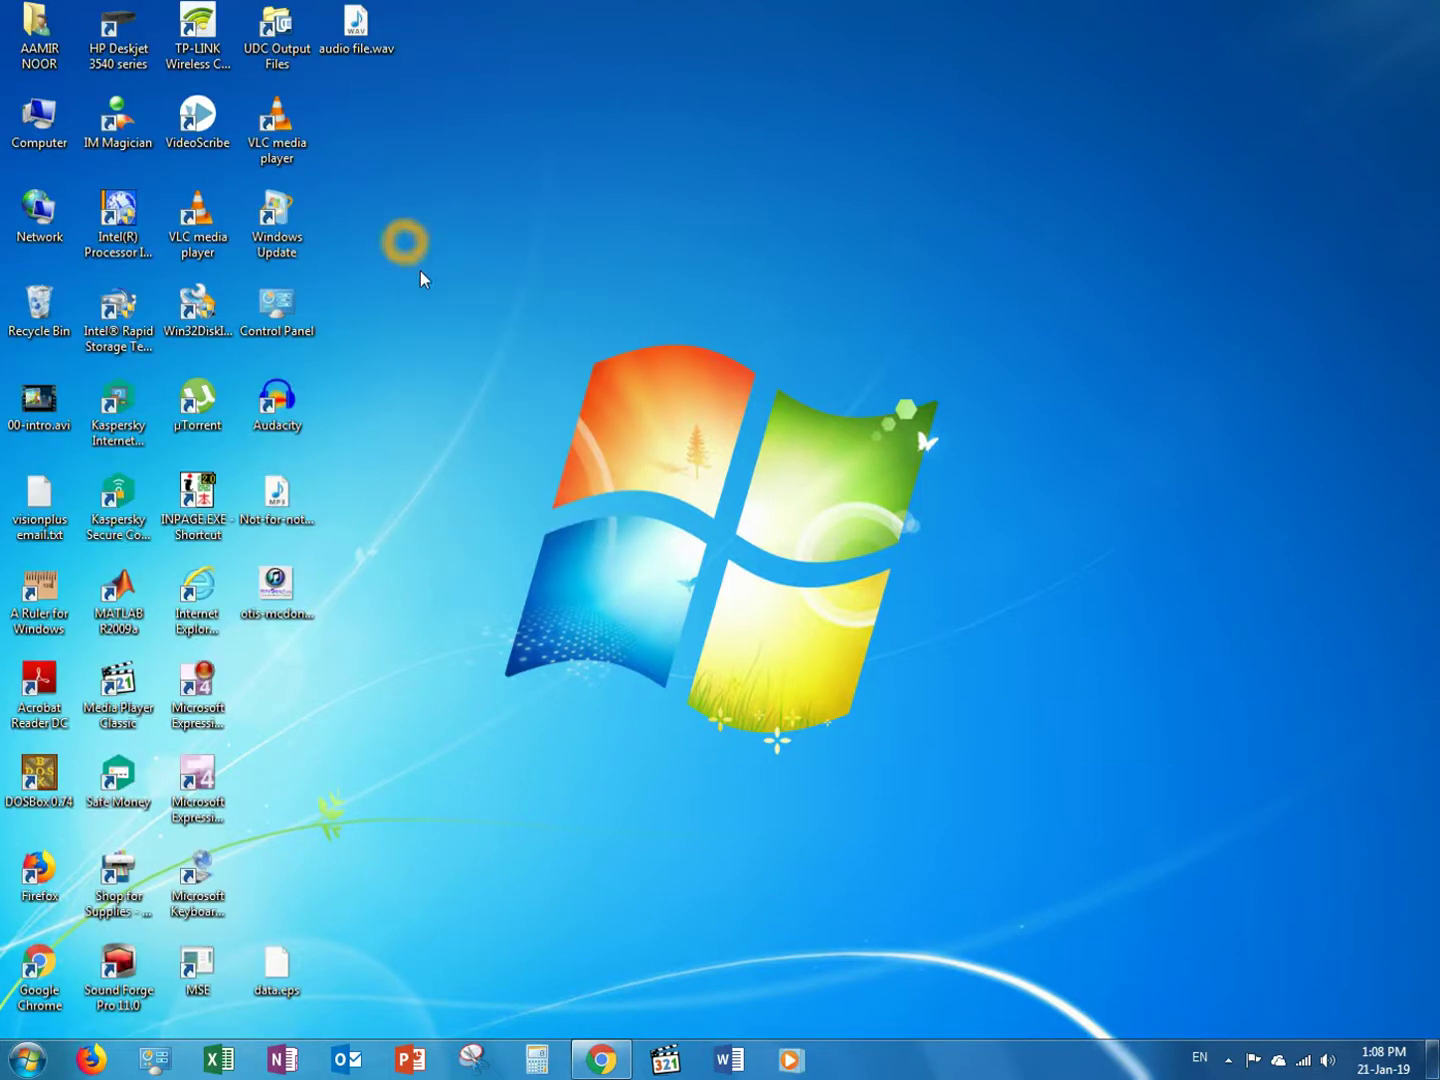
pyautogui.click(428, 297)
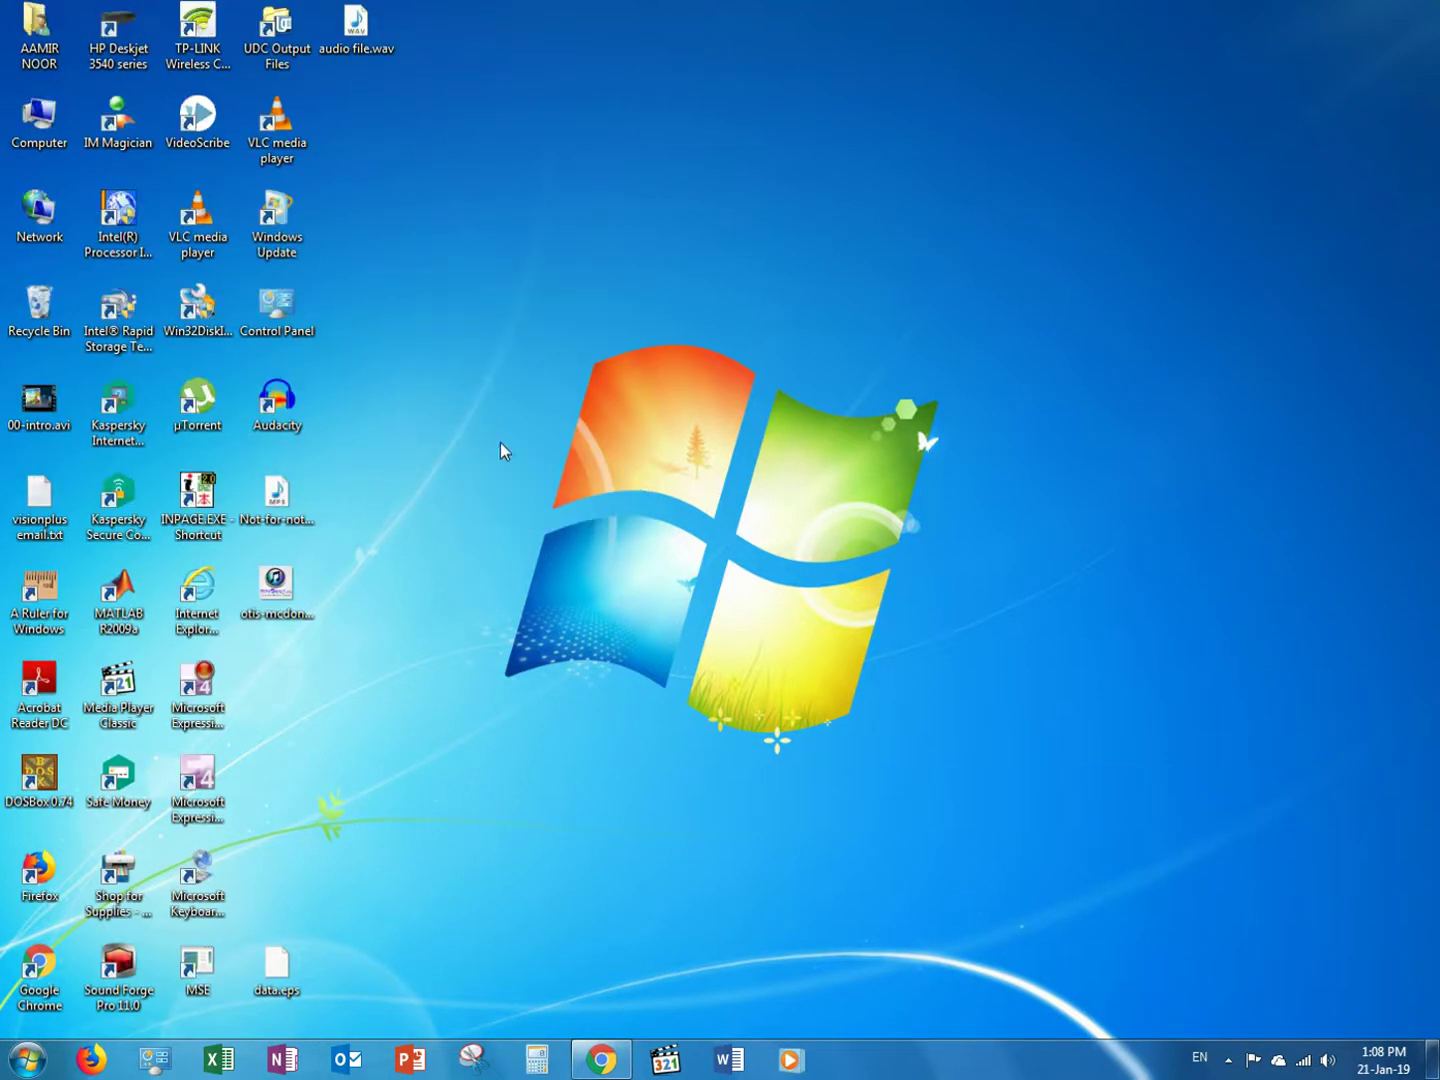
pyautogui.rightClick(445, 382)
pyautogui.click(475, 424)
# Open Google Chrome from the desktop and go to google.com.
pyautogui.rightClick(59, 966)
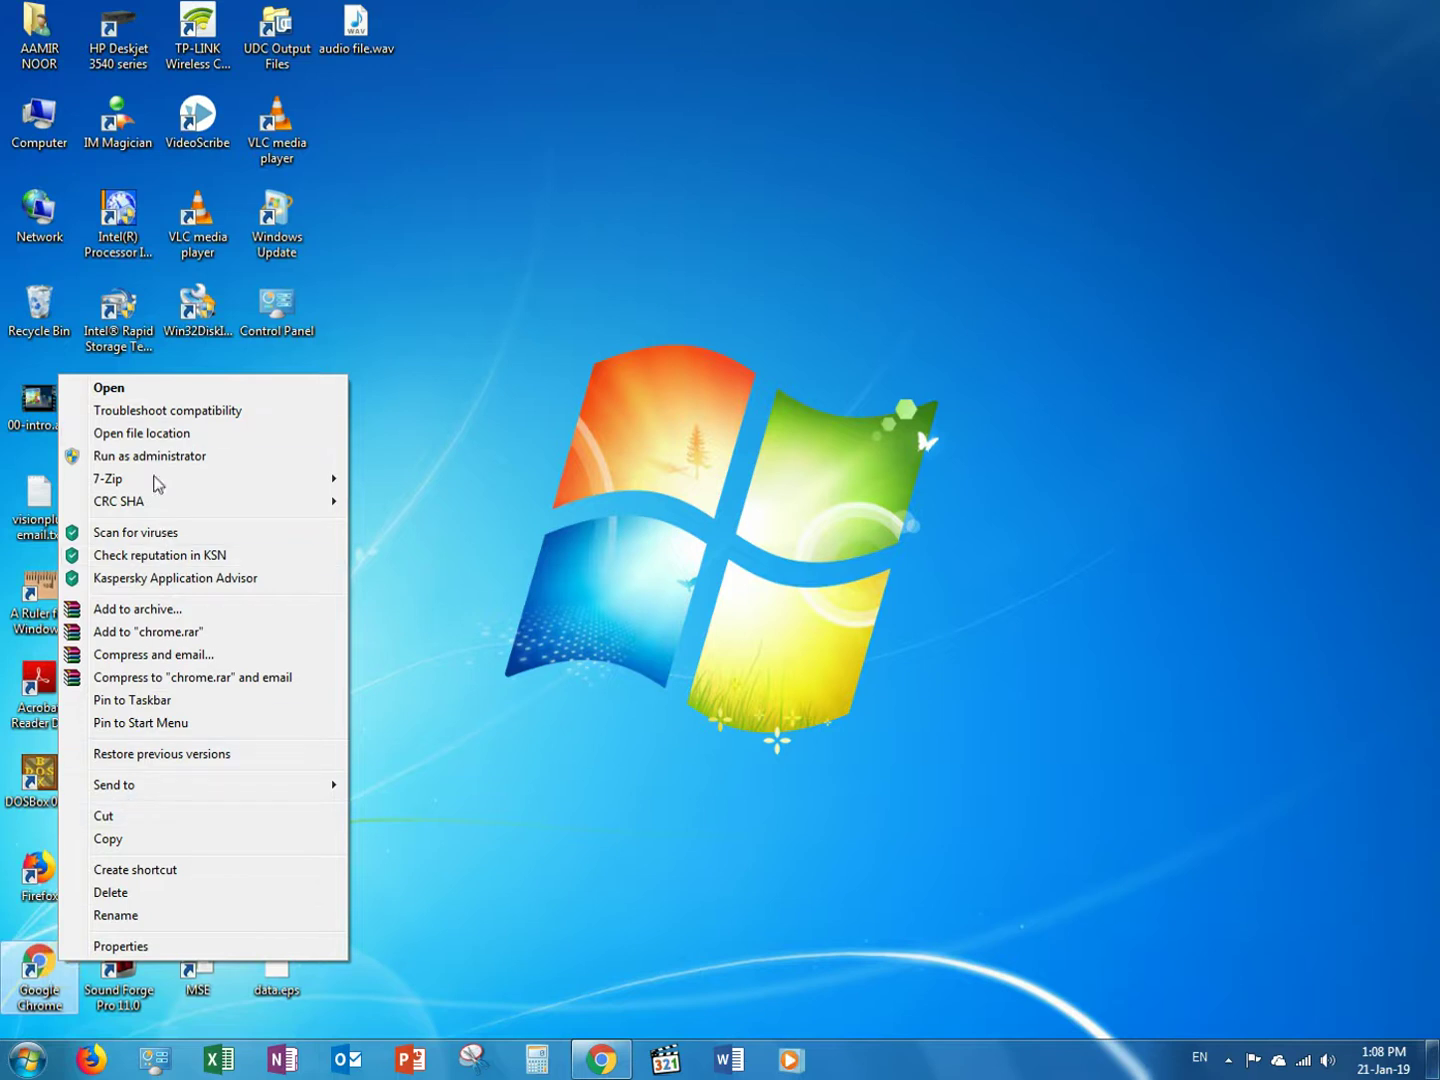
pyautogui.click(163, 397)
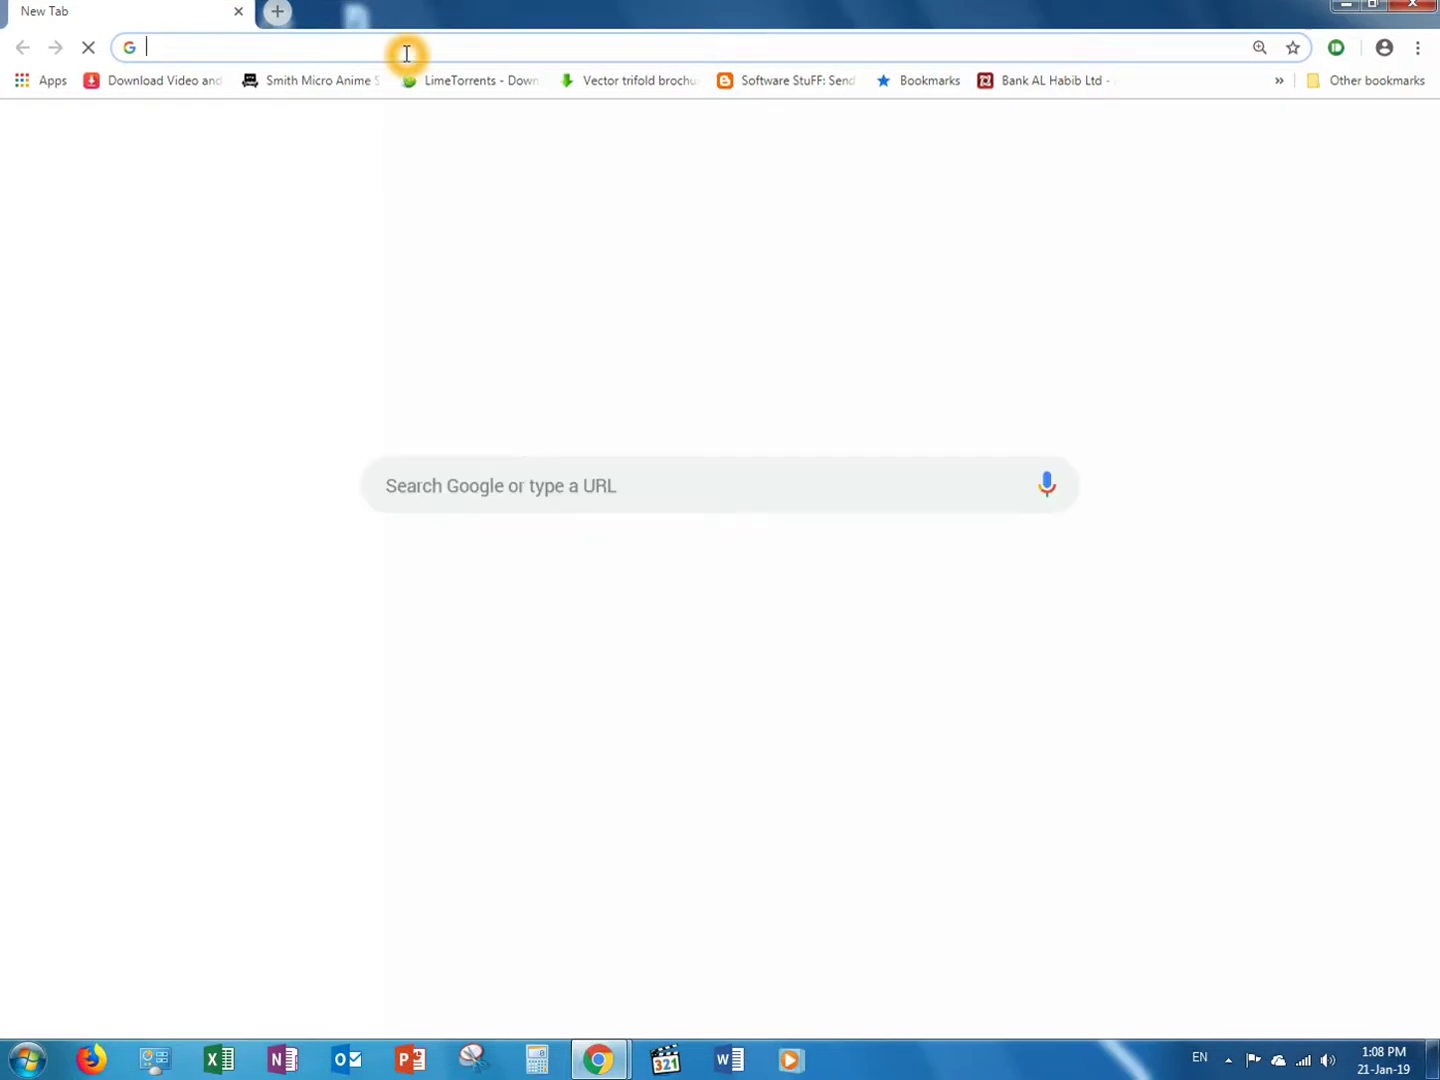
pyautogui.write('g')
pyautogui.press('Return')
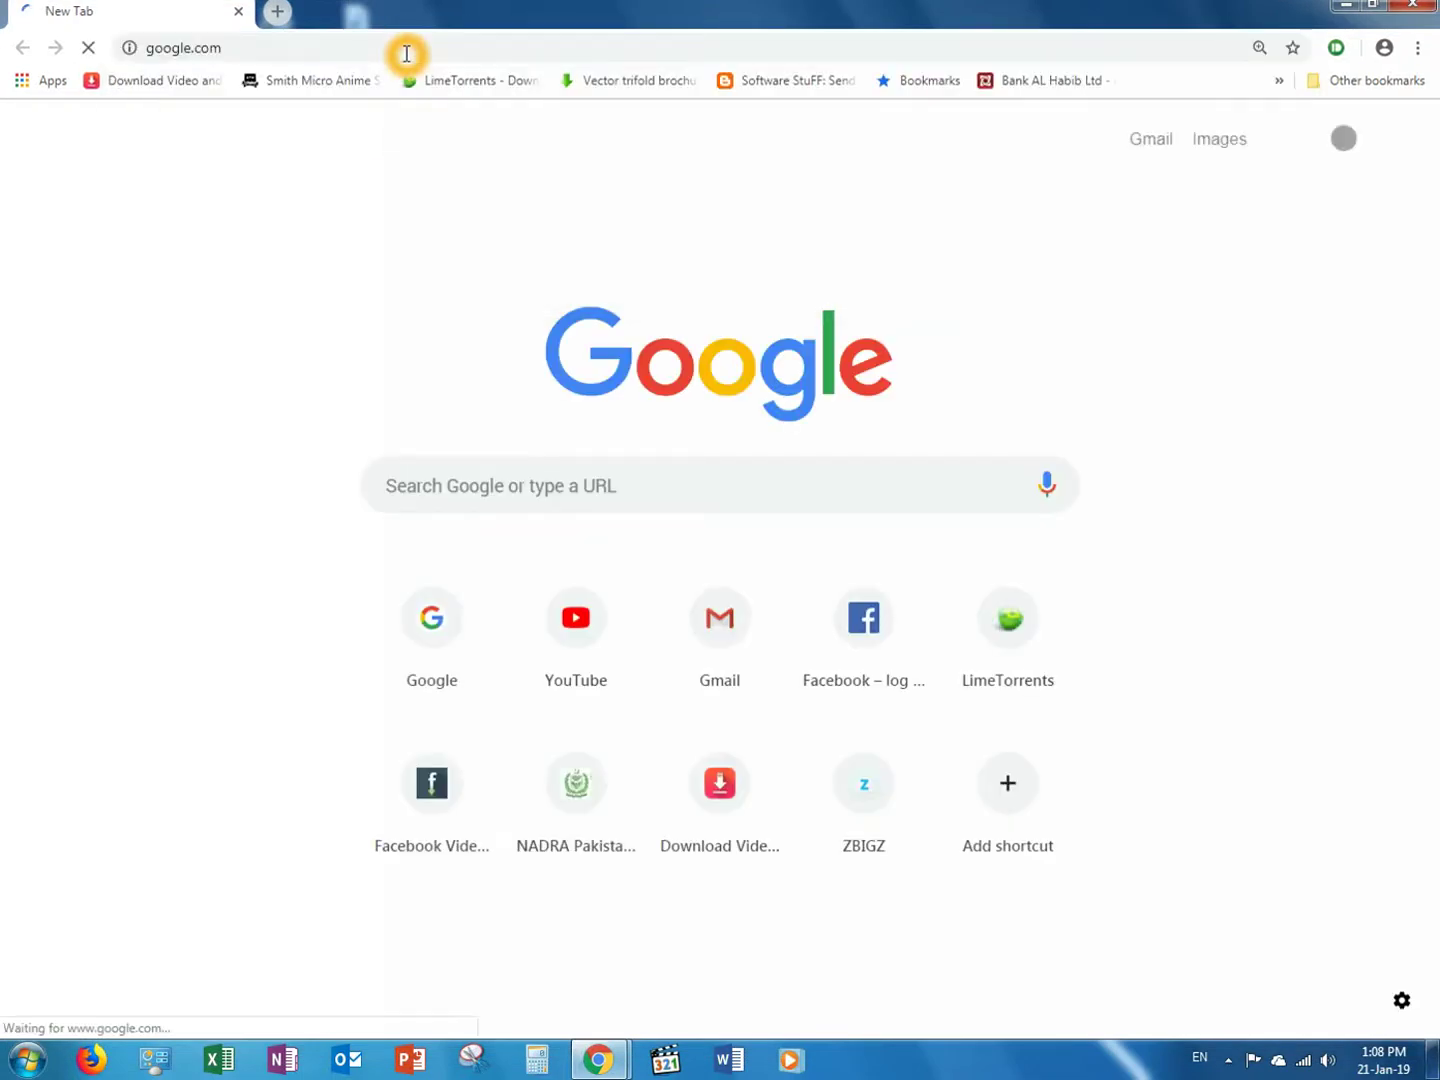
pyautogui.click(450, 281)
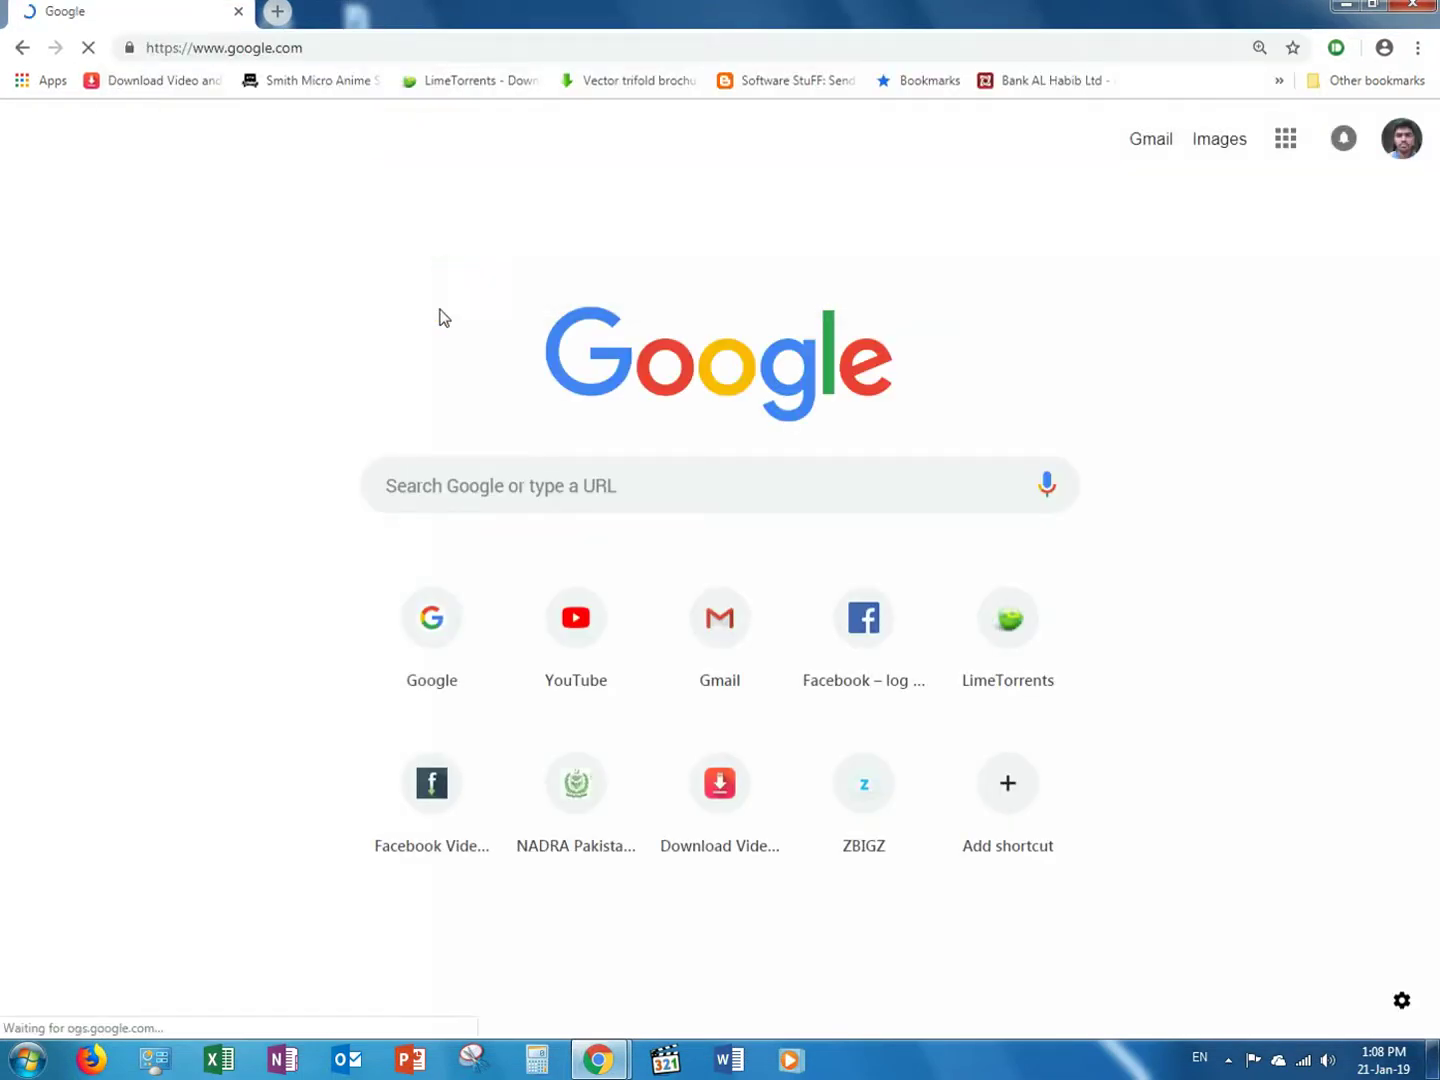
pyautogui.click(441, 463)
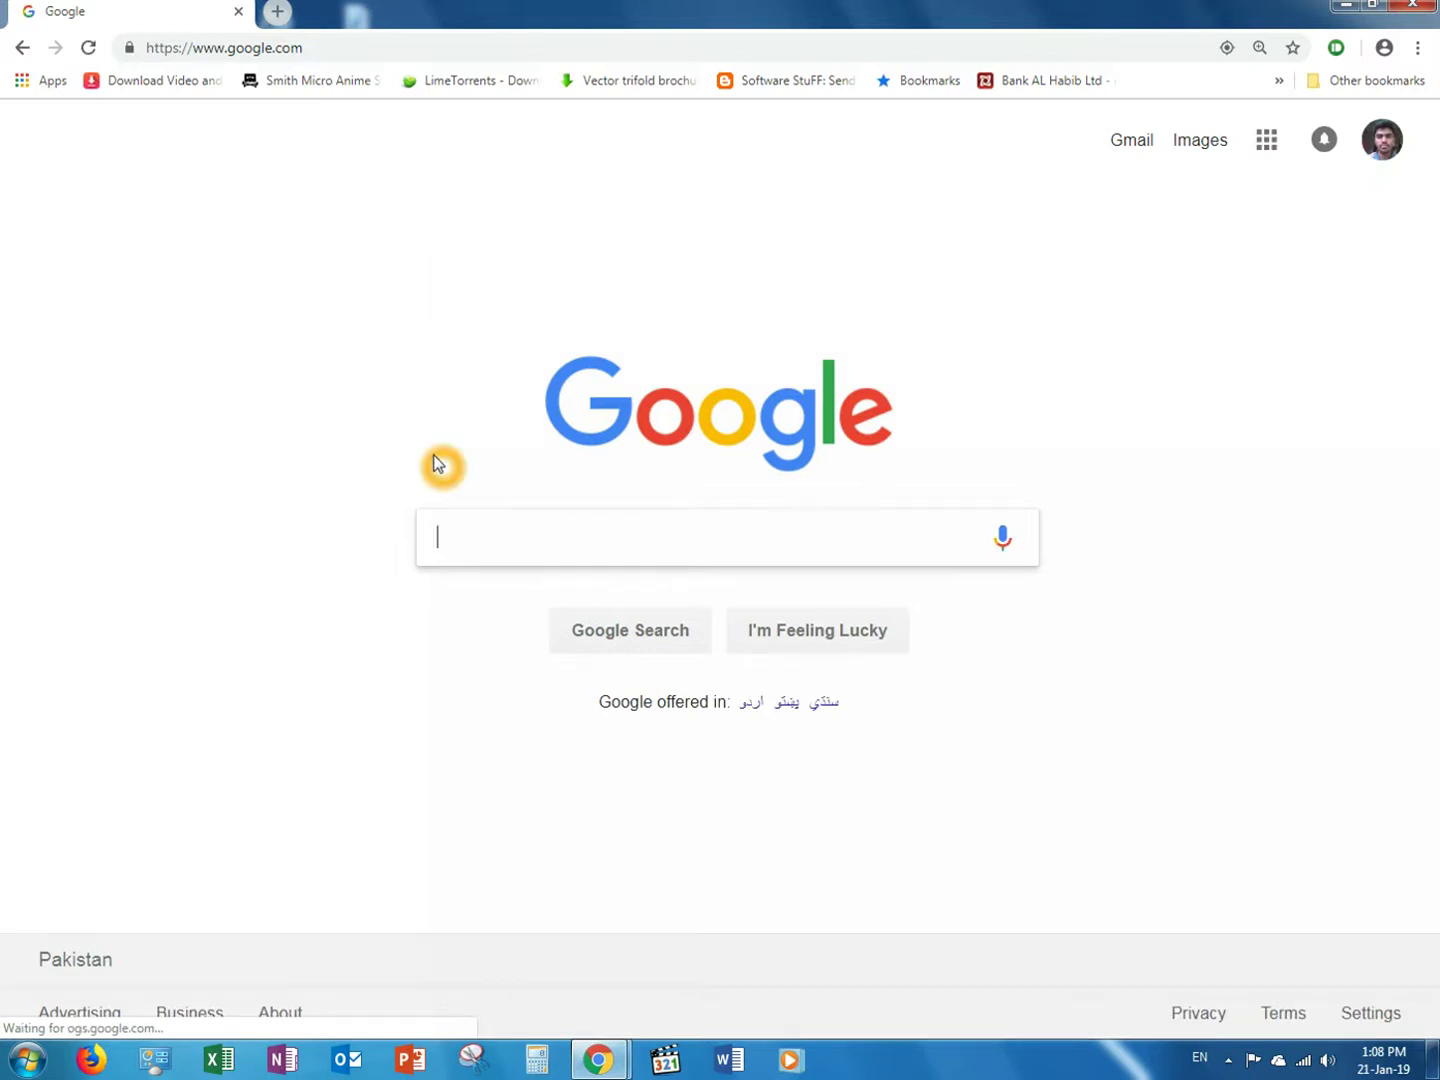
# Search Google for ninite.com and open the Ninite website from the results.
pyautogui.write('ninite.')
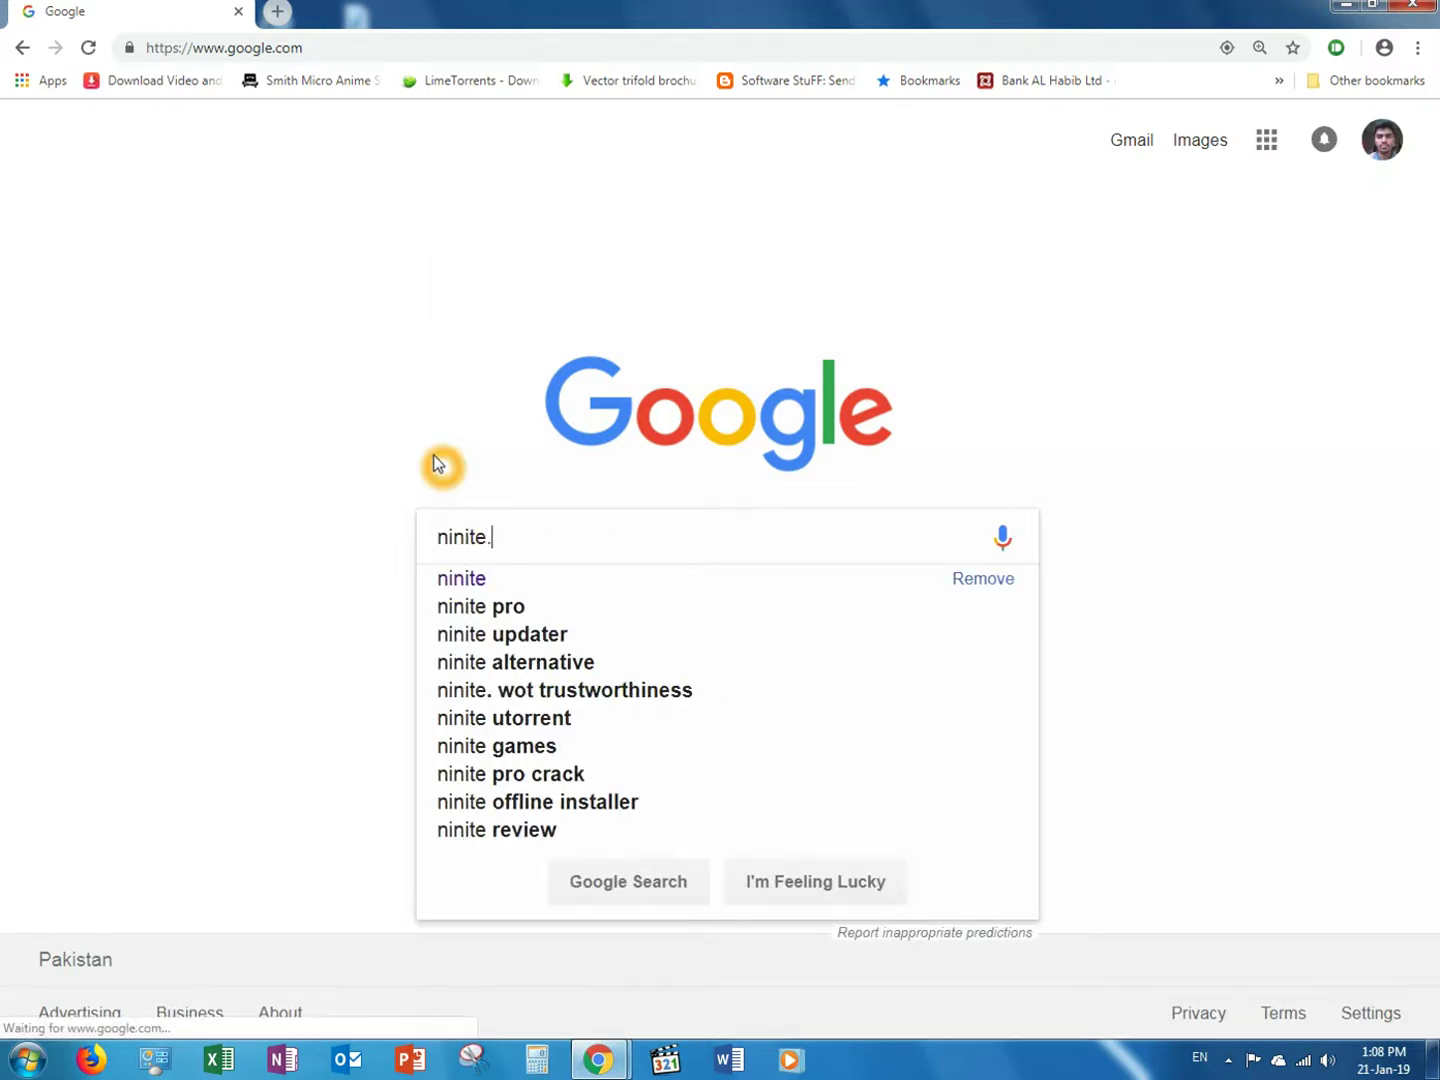
pyautogui.write('com')
pyautogui.press('Return')
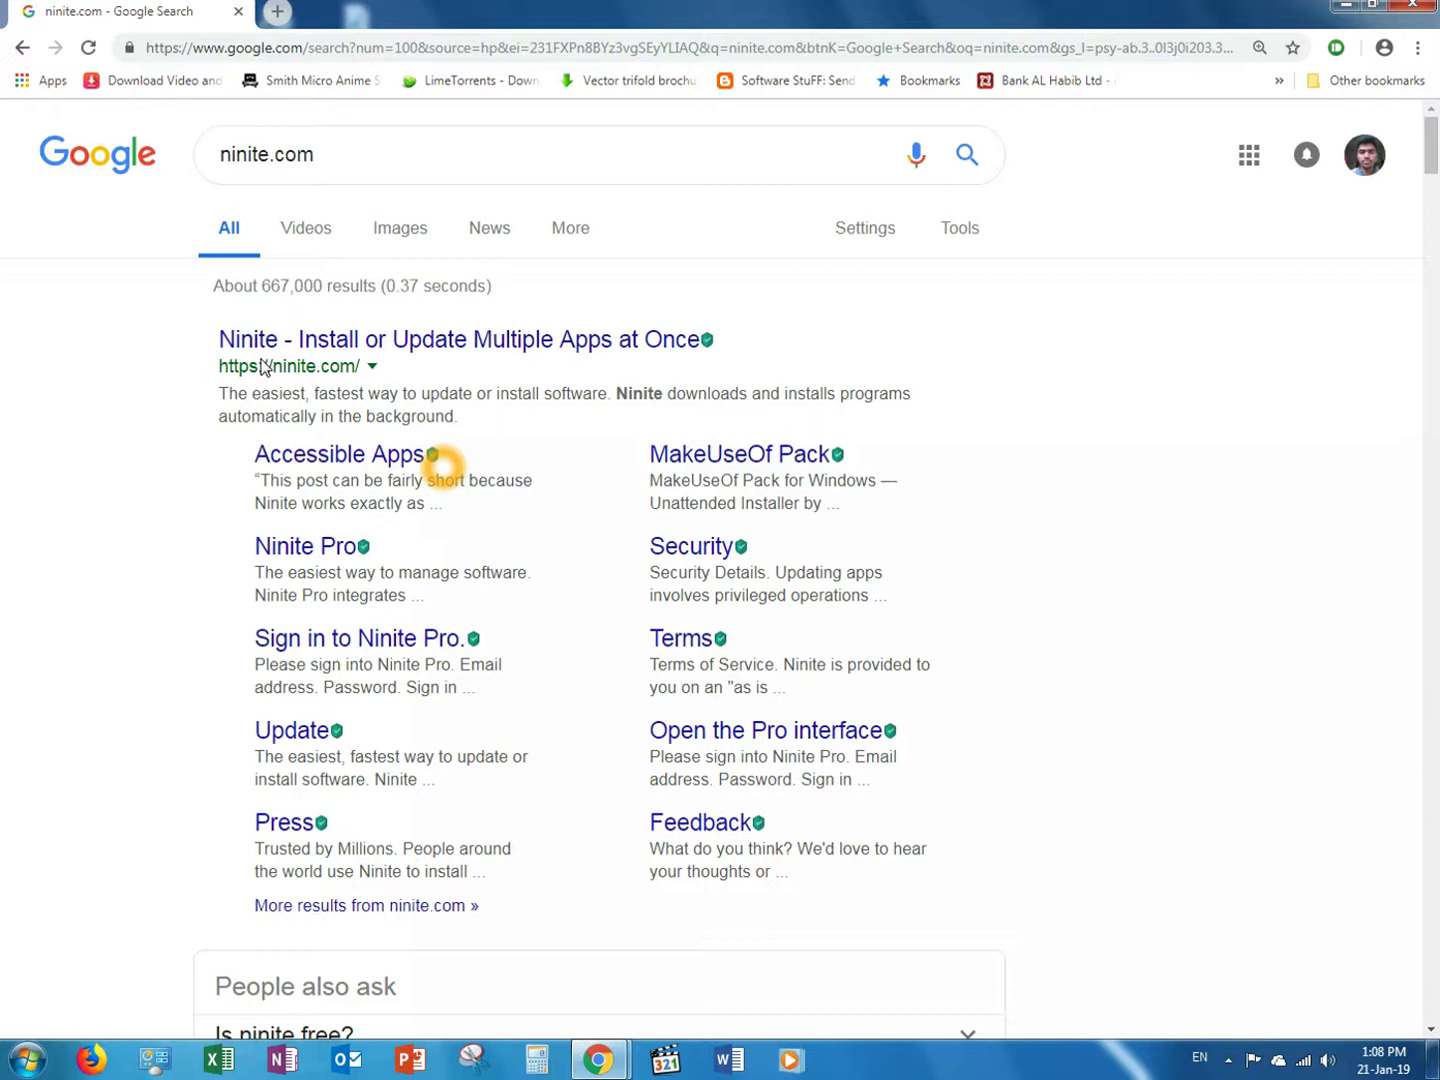
pyautogui.click(395, 353)
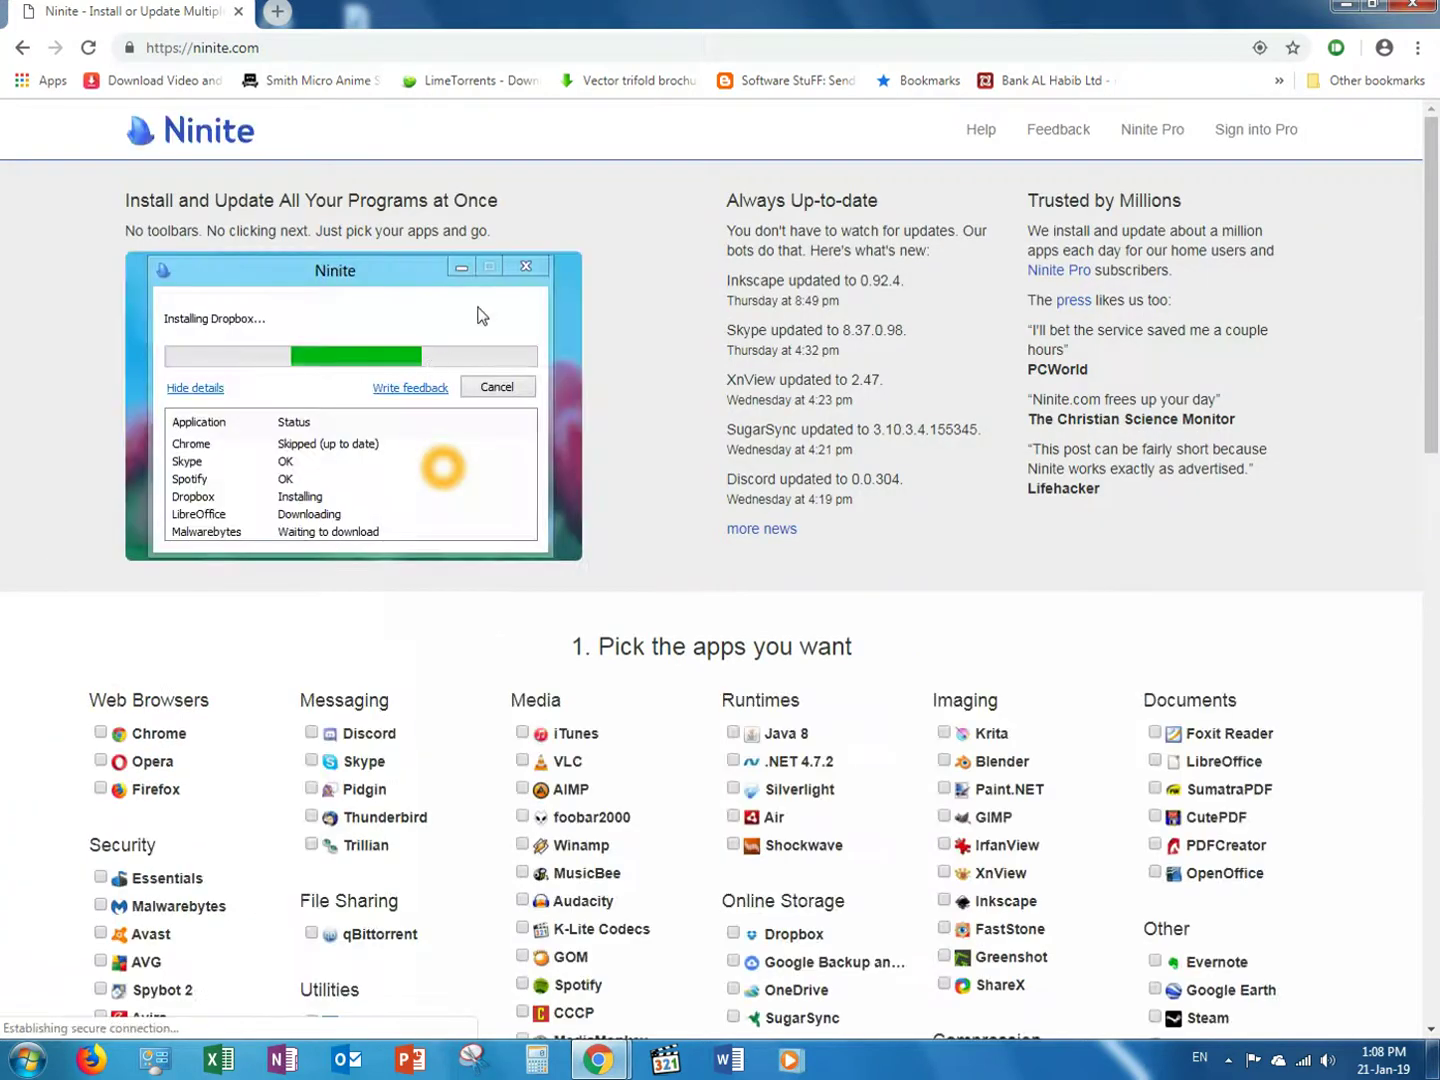
# Select Opera under Web Browsers and Pidgin under Messaging in Ninite's app list.
pyautogui.scroll(-2, 630, 402)
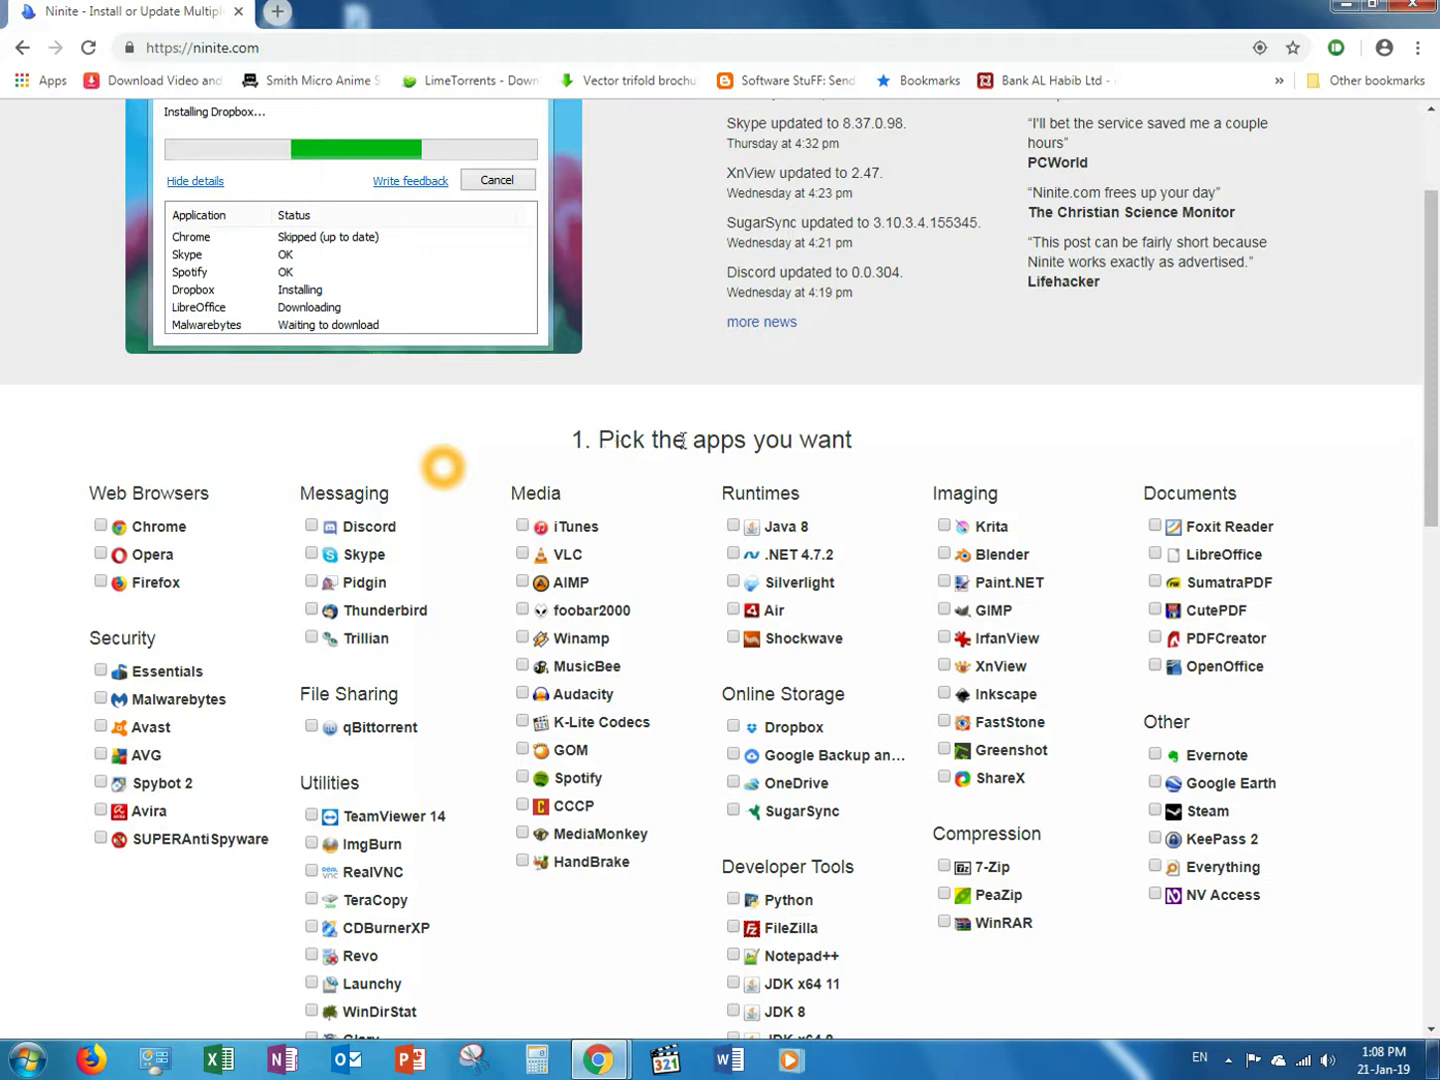
pyautogui.scroll(-1, 806, 427)
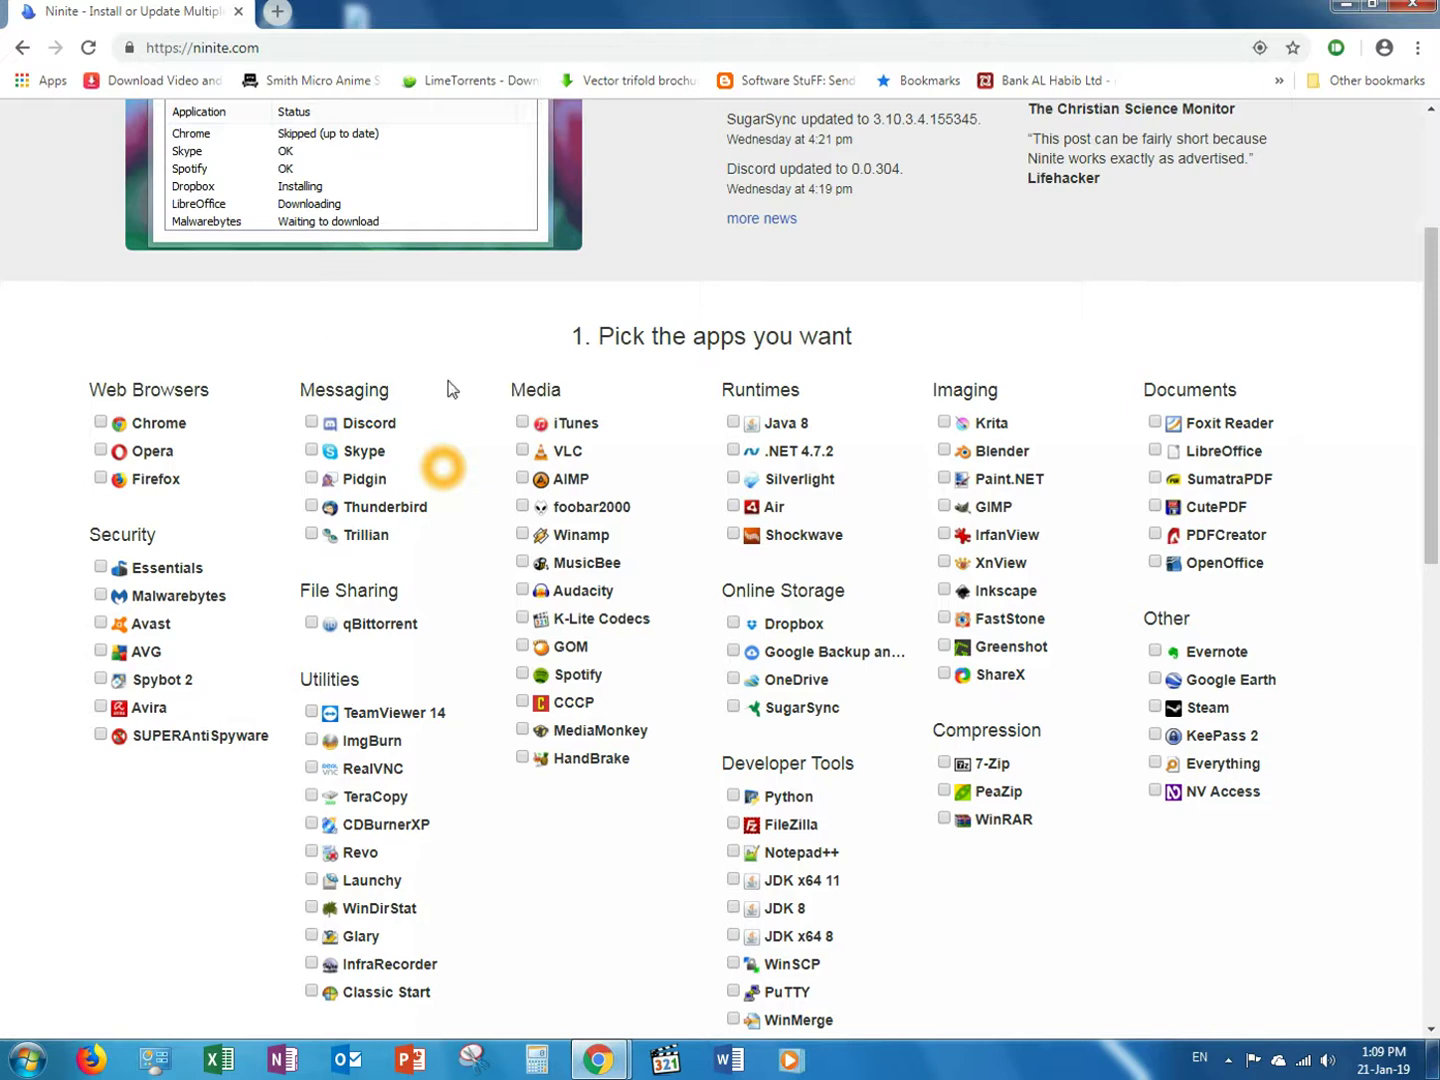
pyautogui.scroll(-1, 446, 389)
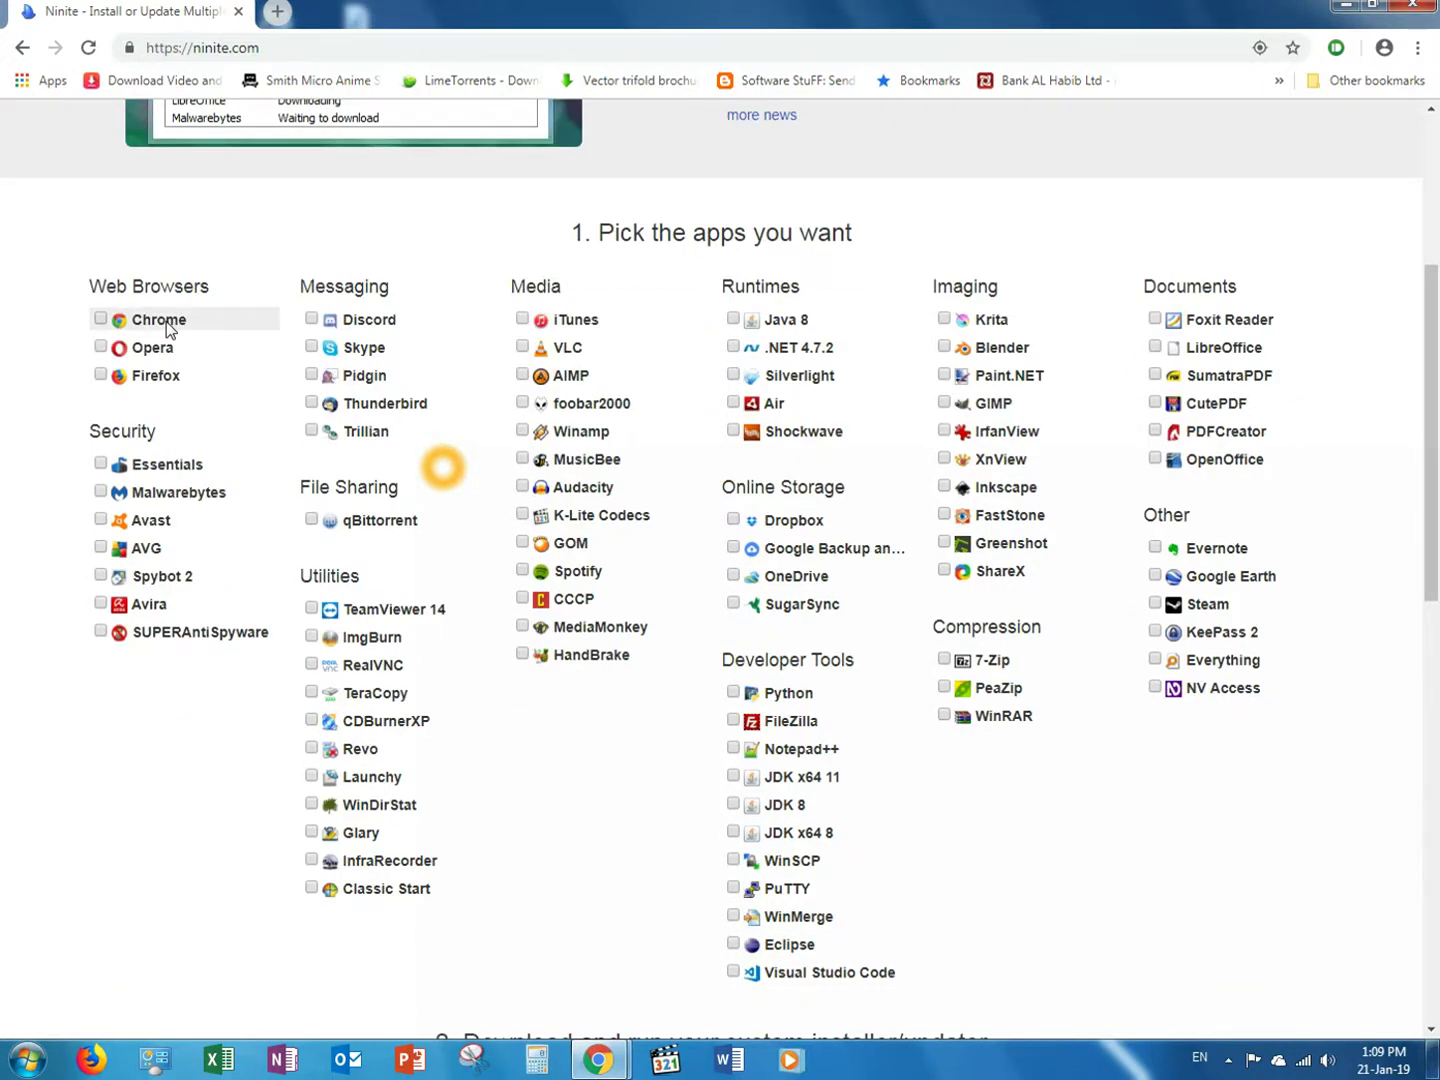
pyautogui.click(100, 320)
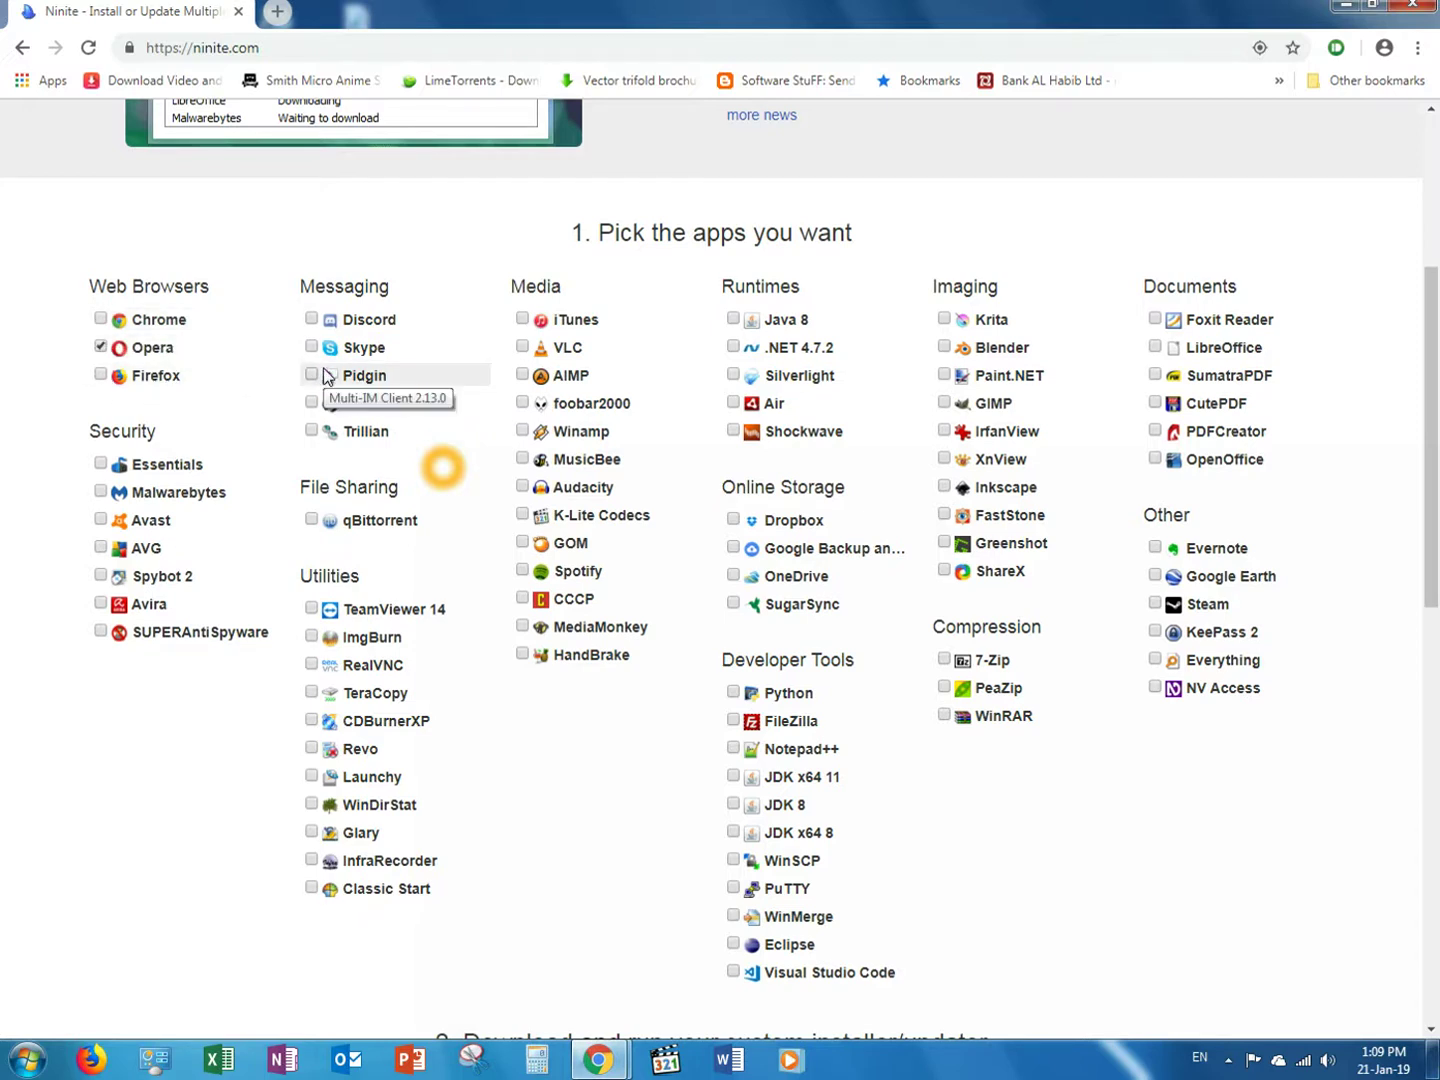
pyautogui.scroll(-1, 326, 376)
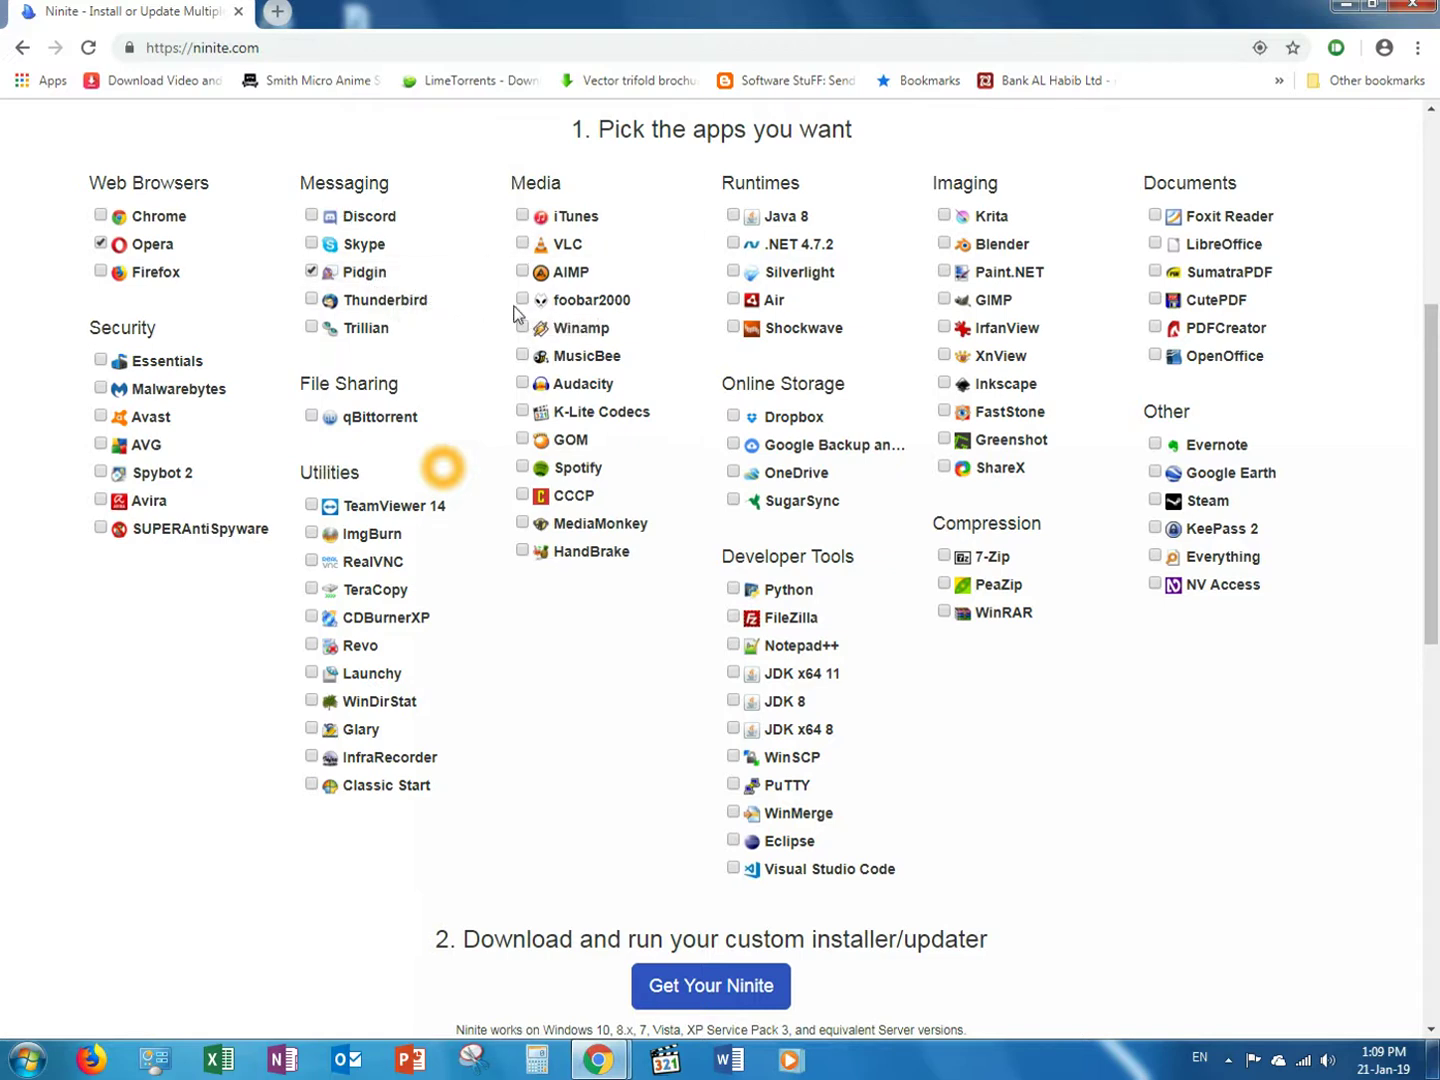
# Select MusicBee under Media and qBittorrent under File Sharing, leaving both ticked.
pyautogui.click(521, 355)
pyautogui.moveTo(414, 392); pyautogui.dragTo(365, 421)
pyautogui.click(409, 420)
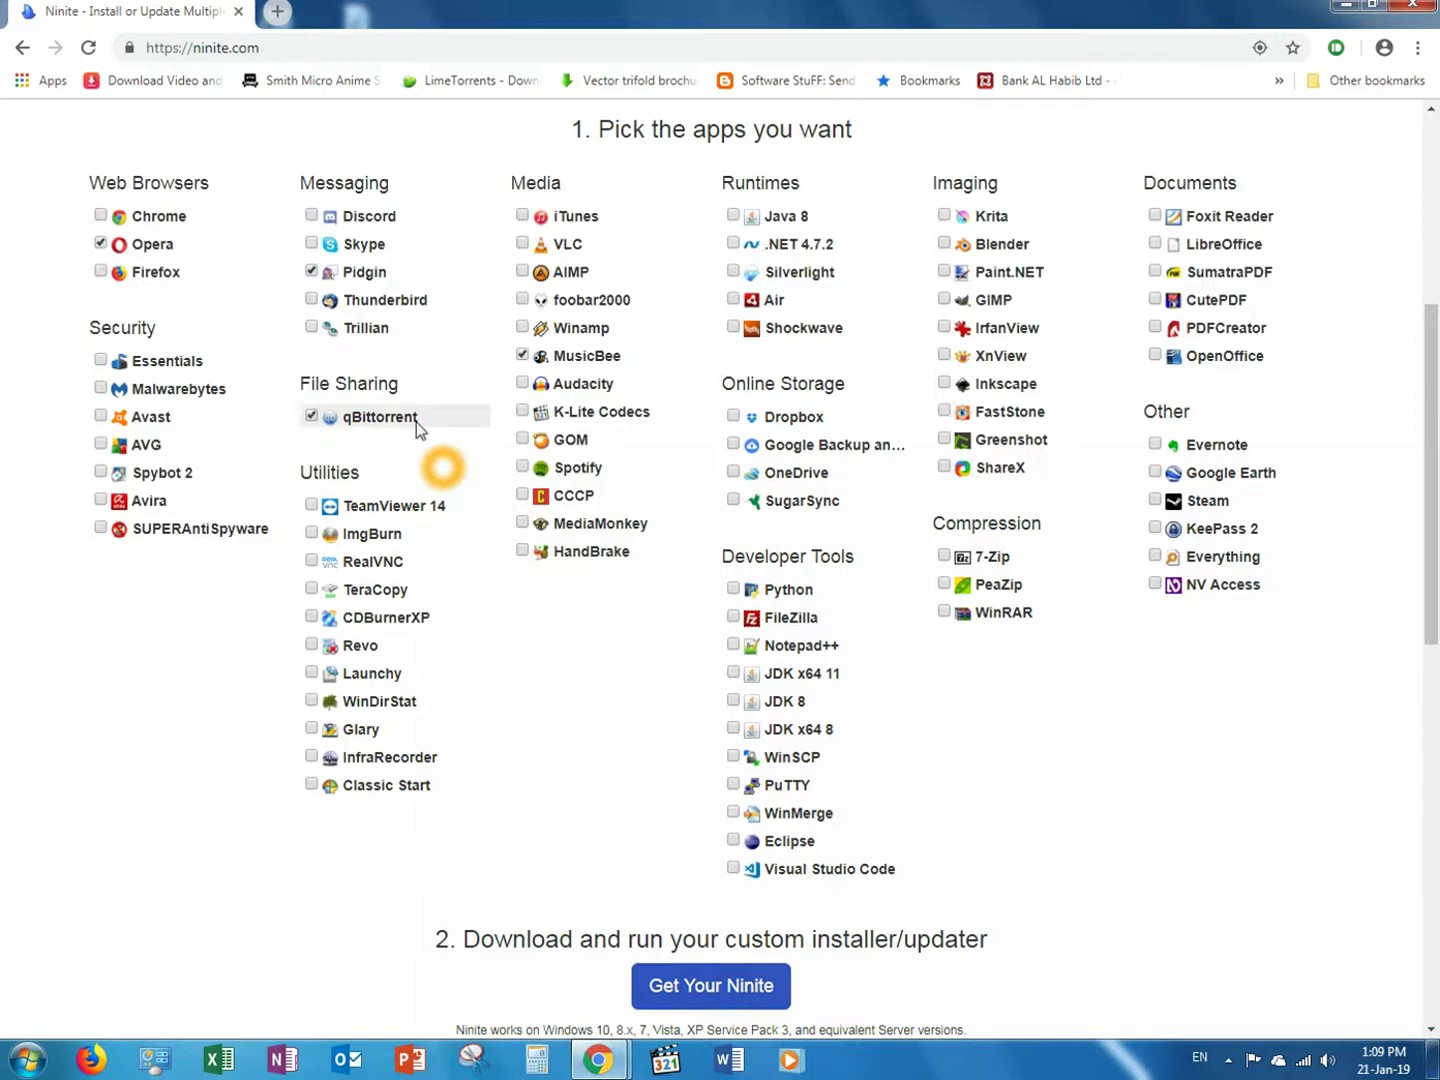
pyautogui.click(310, 417)
pyautogui.click(311, 417)
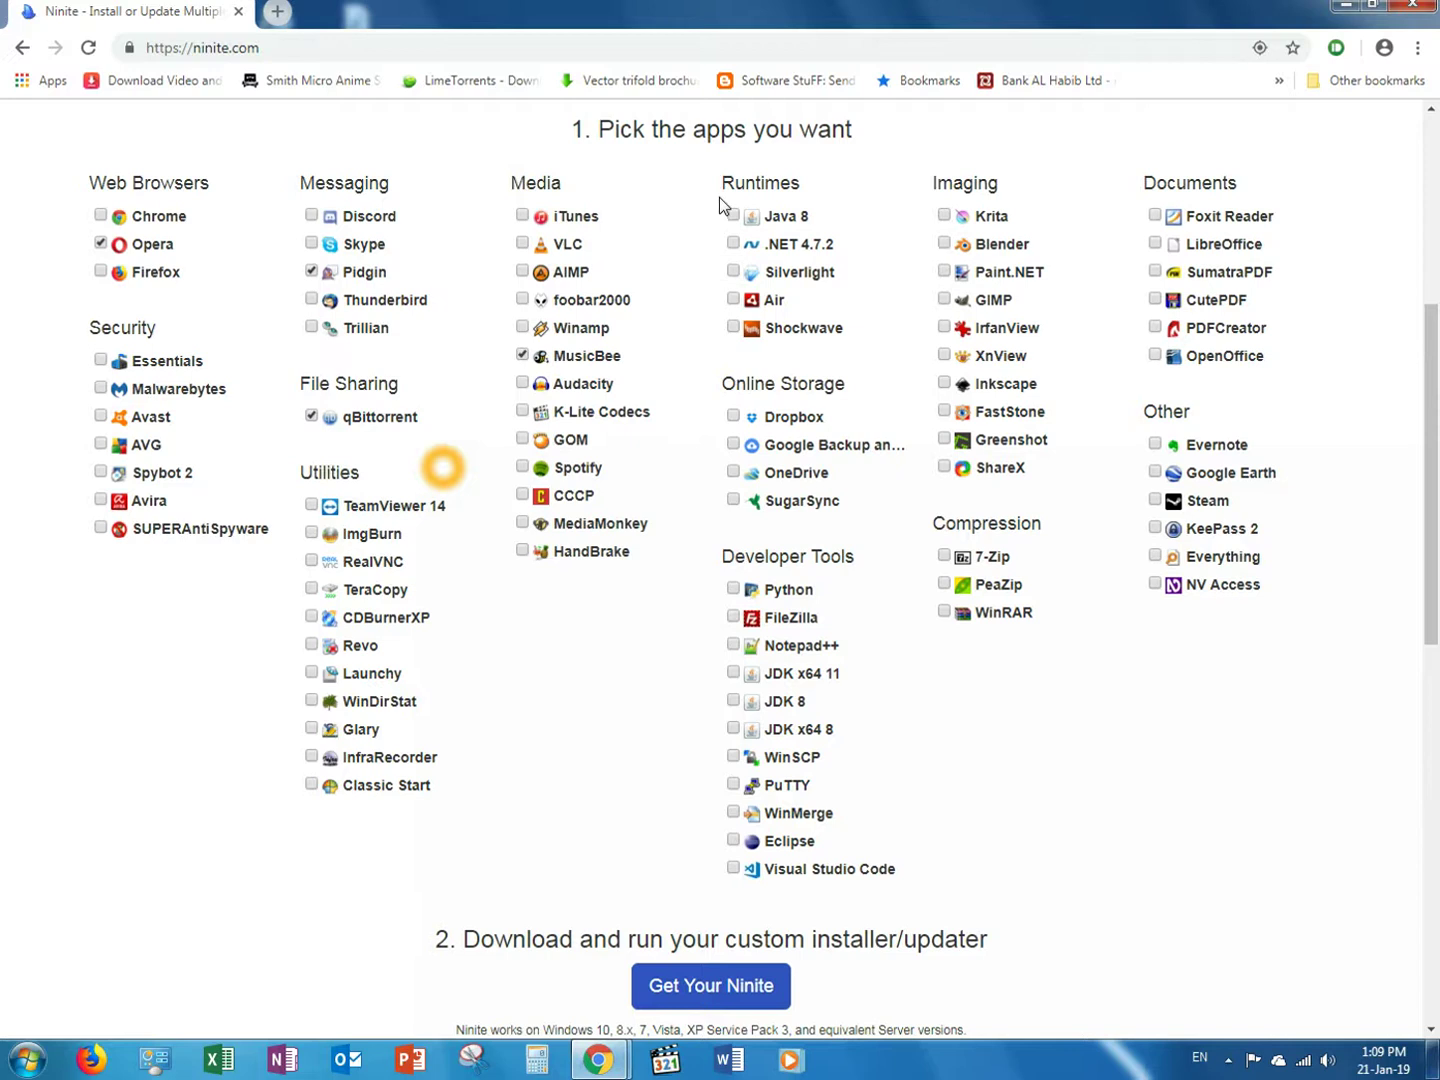
# Add Air from Runtimes, IrfanView from Imaging and Foxit Reader from Documents to the app selection.
pyautogui.click(742, 301)
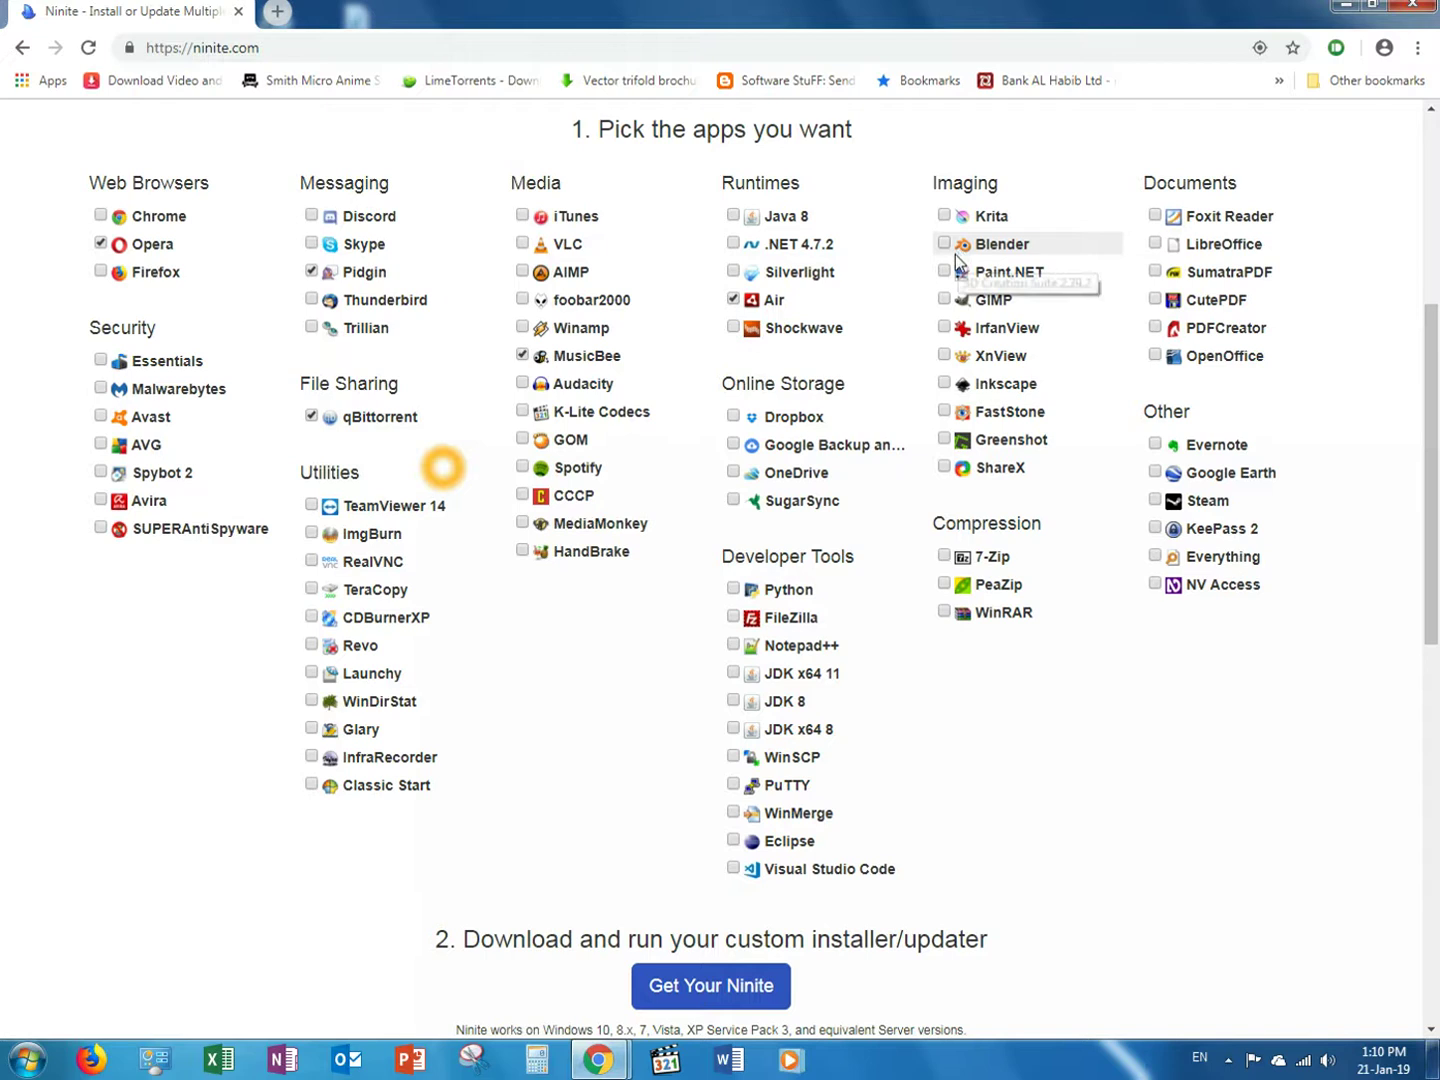
pyautogui.click(1004, 331)
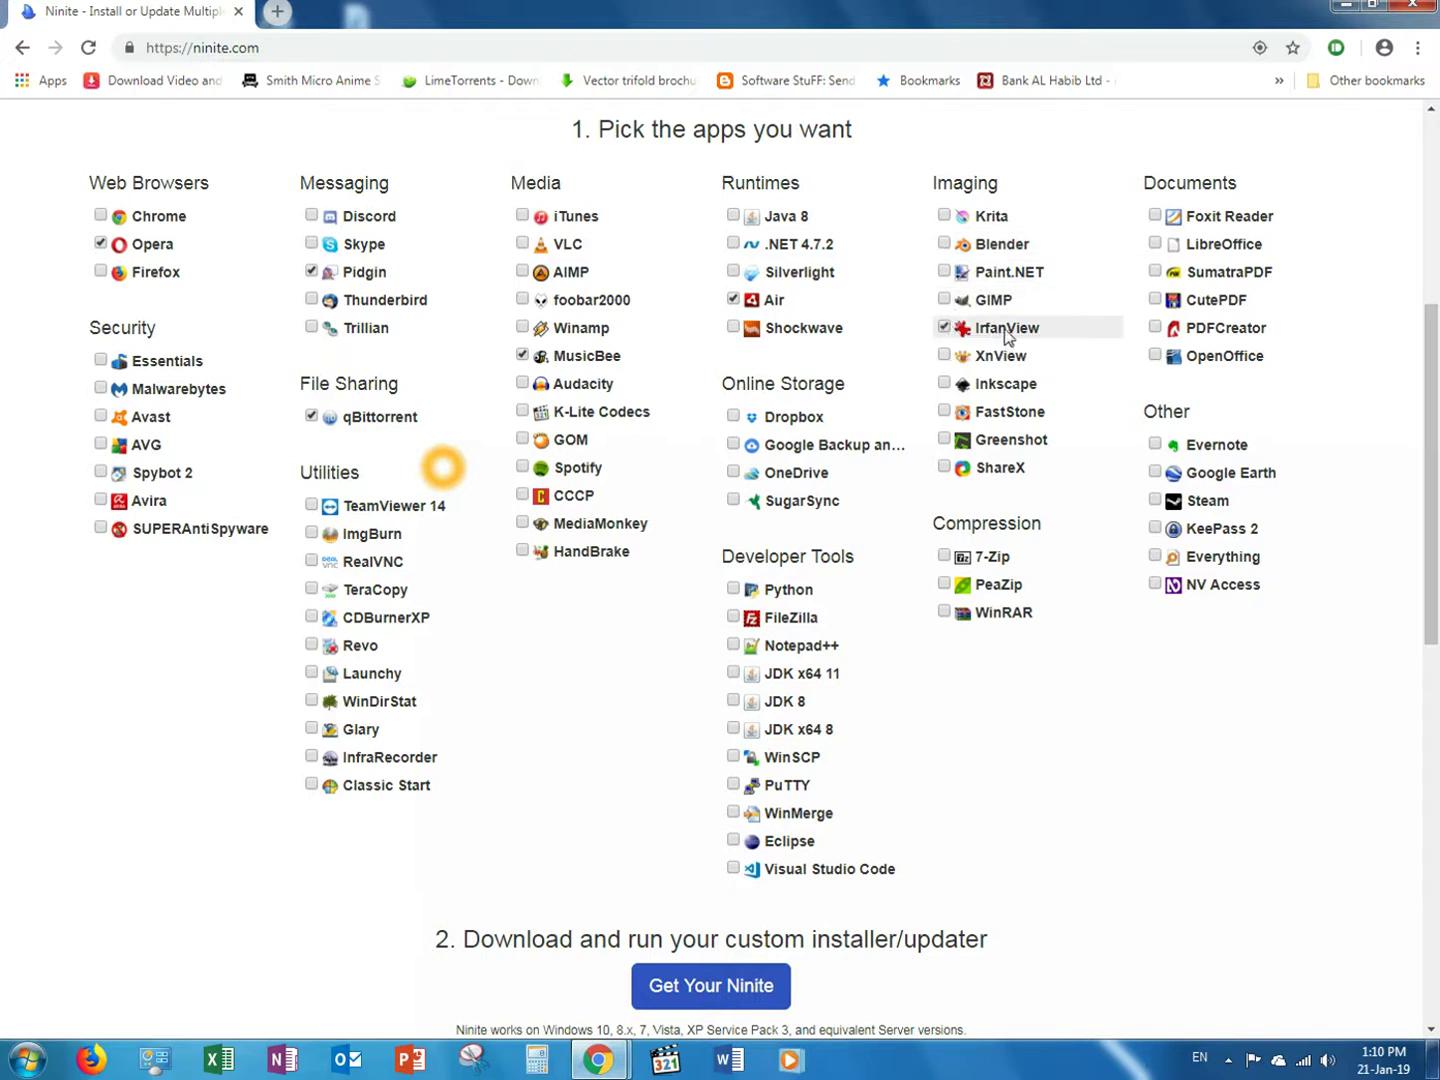
pyautogui.moveTo(1153, 185); pyautogui.dragTo(1146, 184)
pyautogui.click(1149, 186)
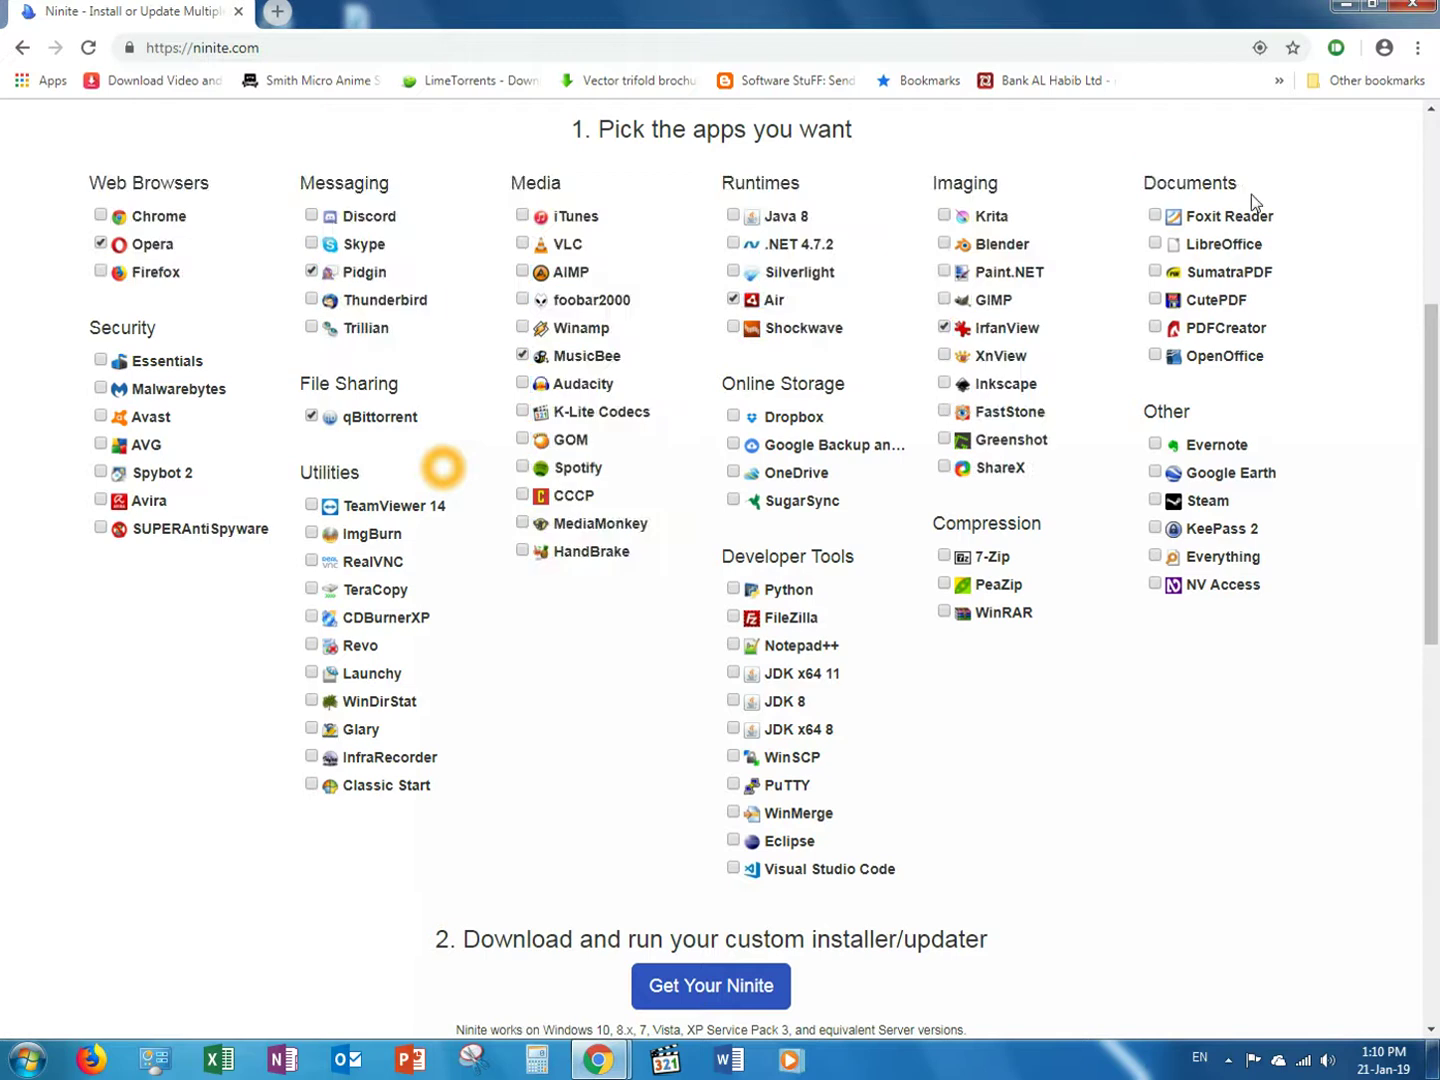
pyautogui.click(1157, 217)
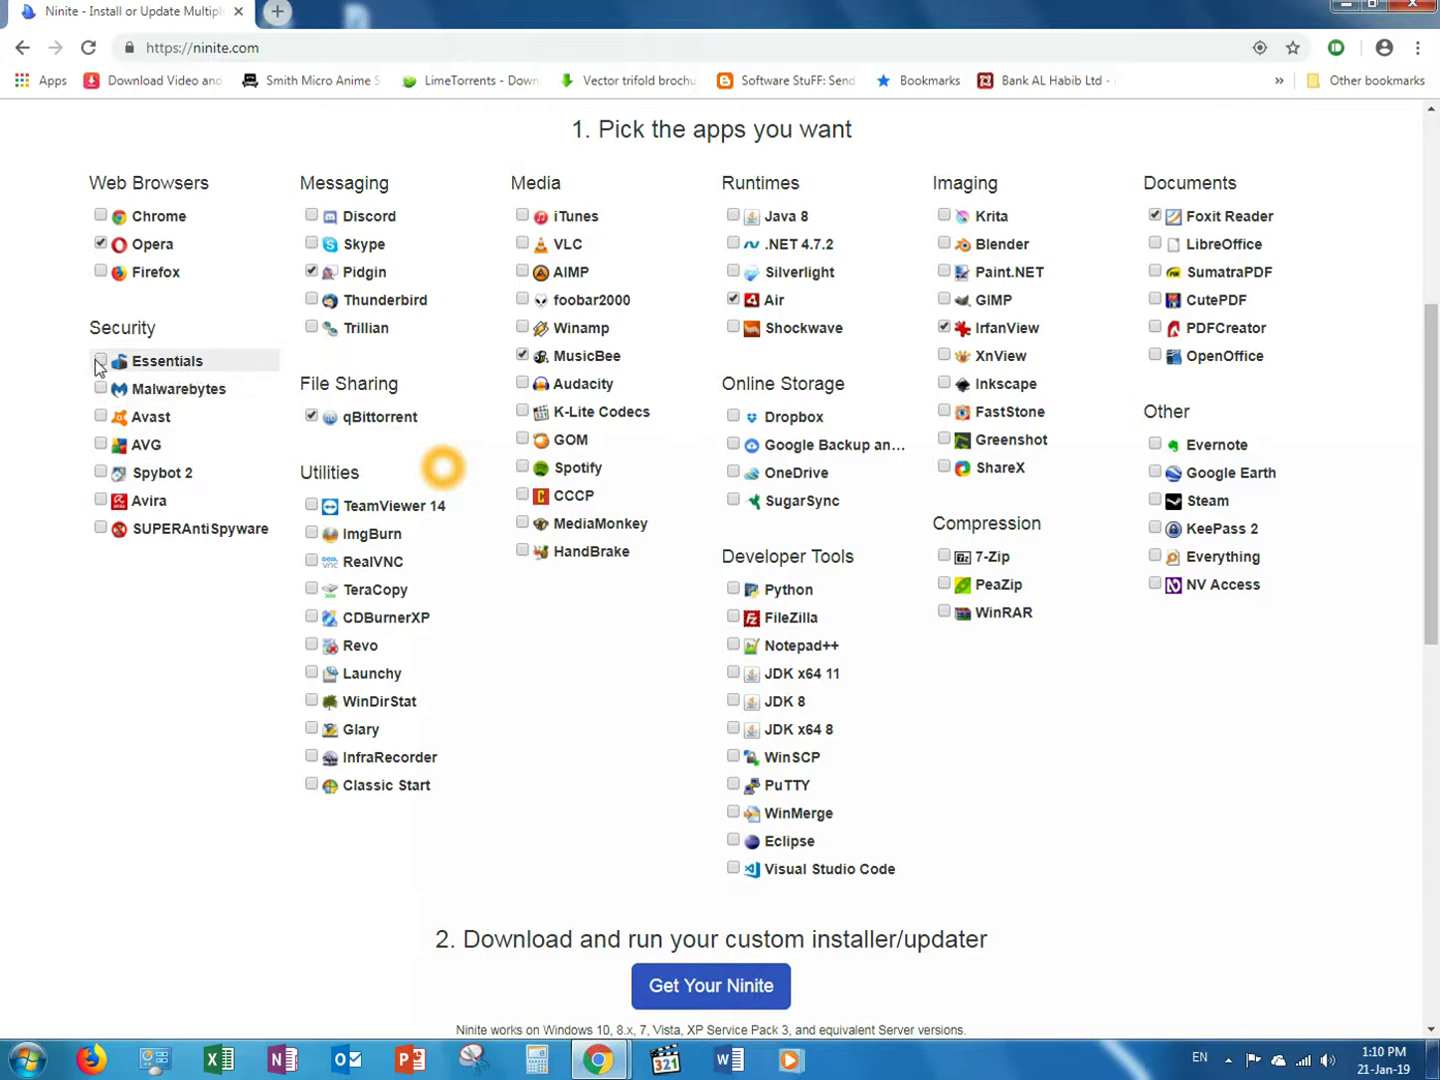
# Select Spybot 2 under Security and TeraCopy under Utilities.
pyautogui.click(100, 471)
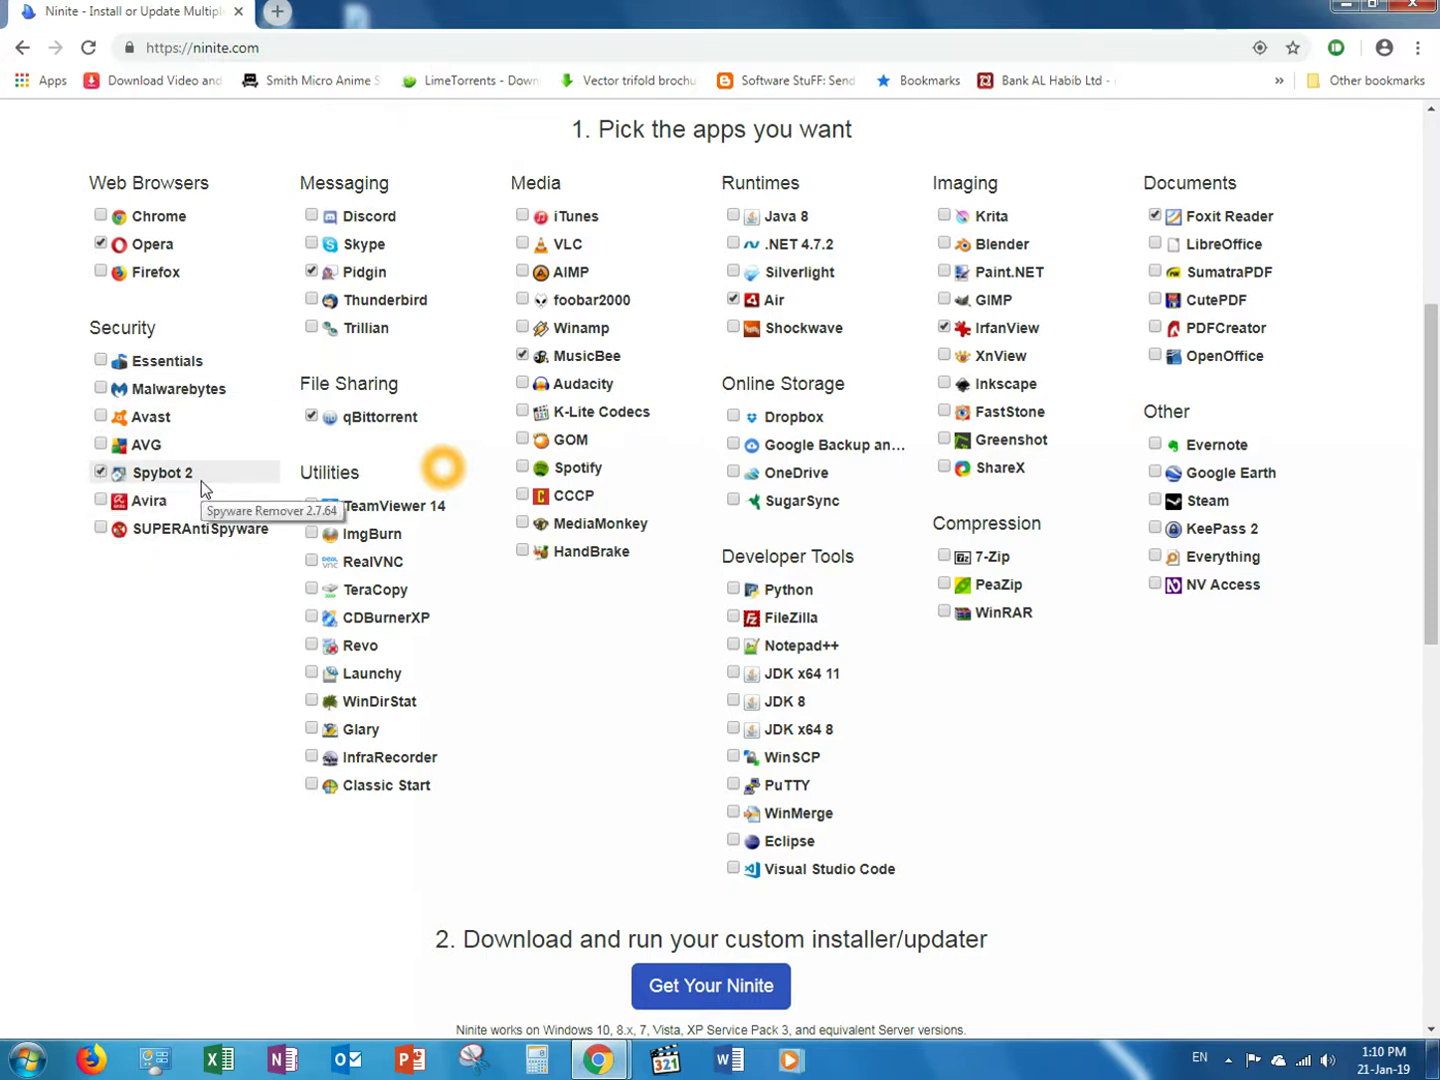
pyautogui.scroll(-1, 196, 482)
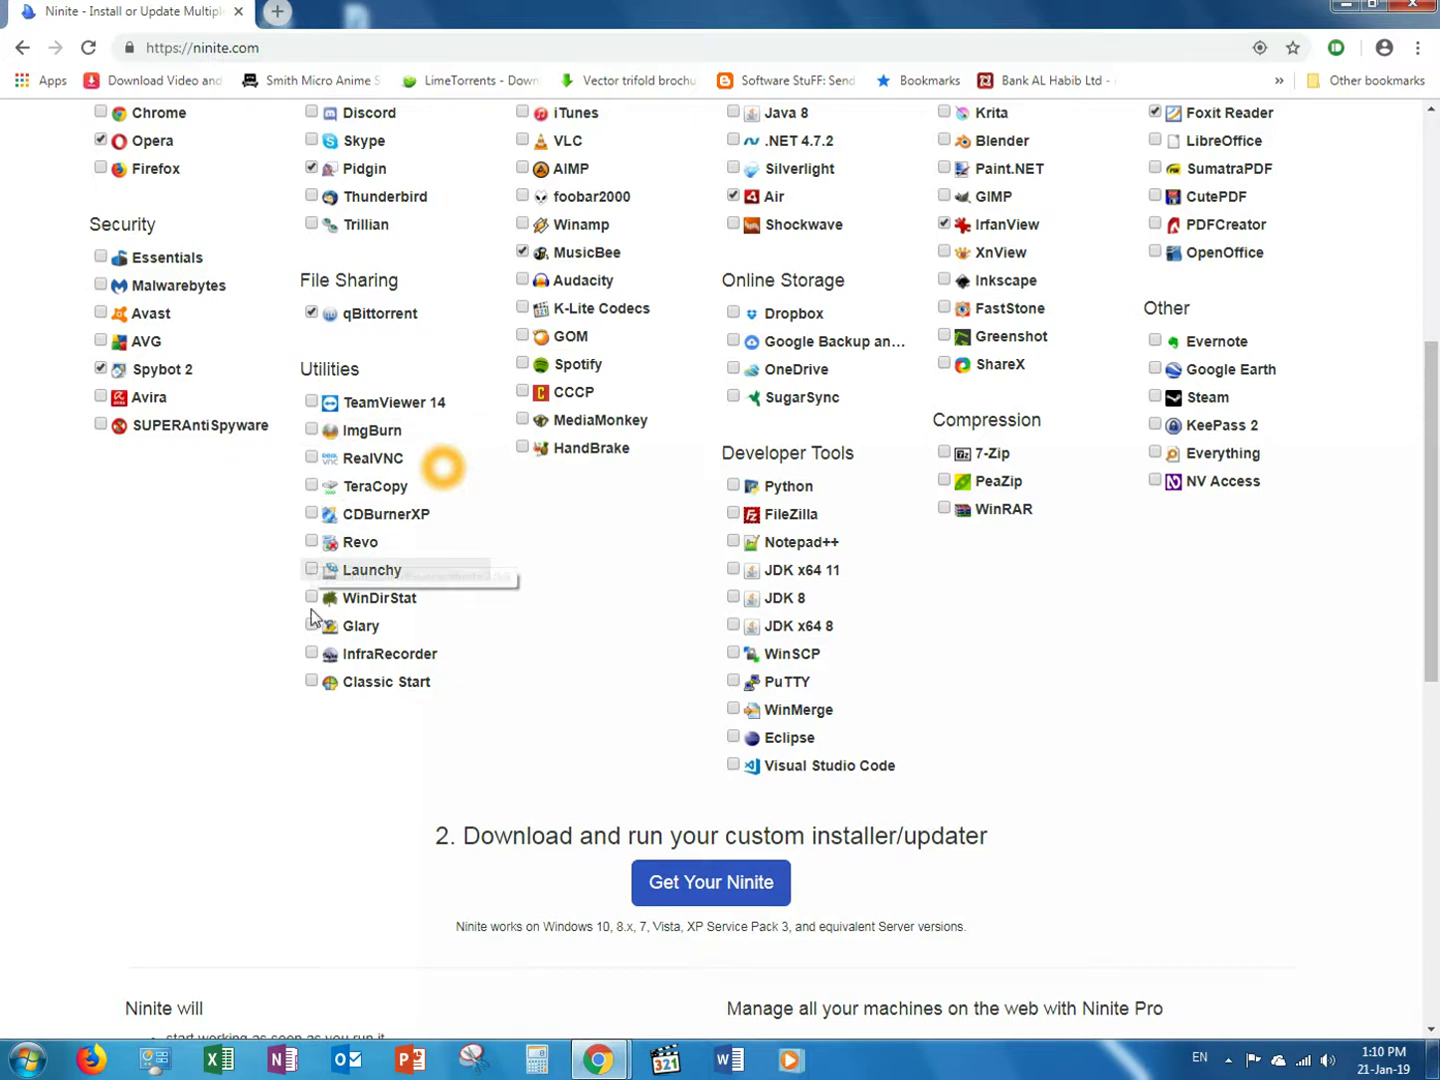
pyautogui.click(311, 486)
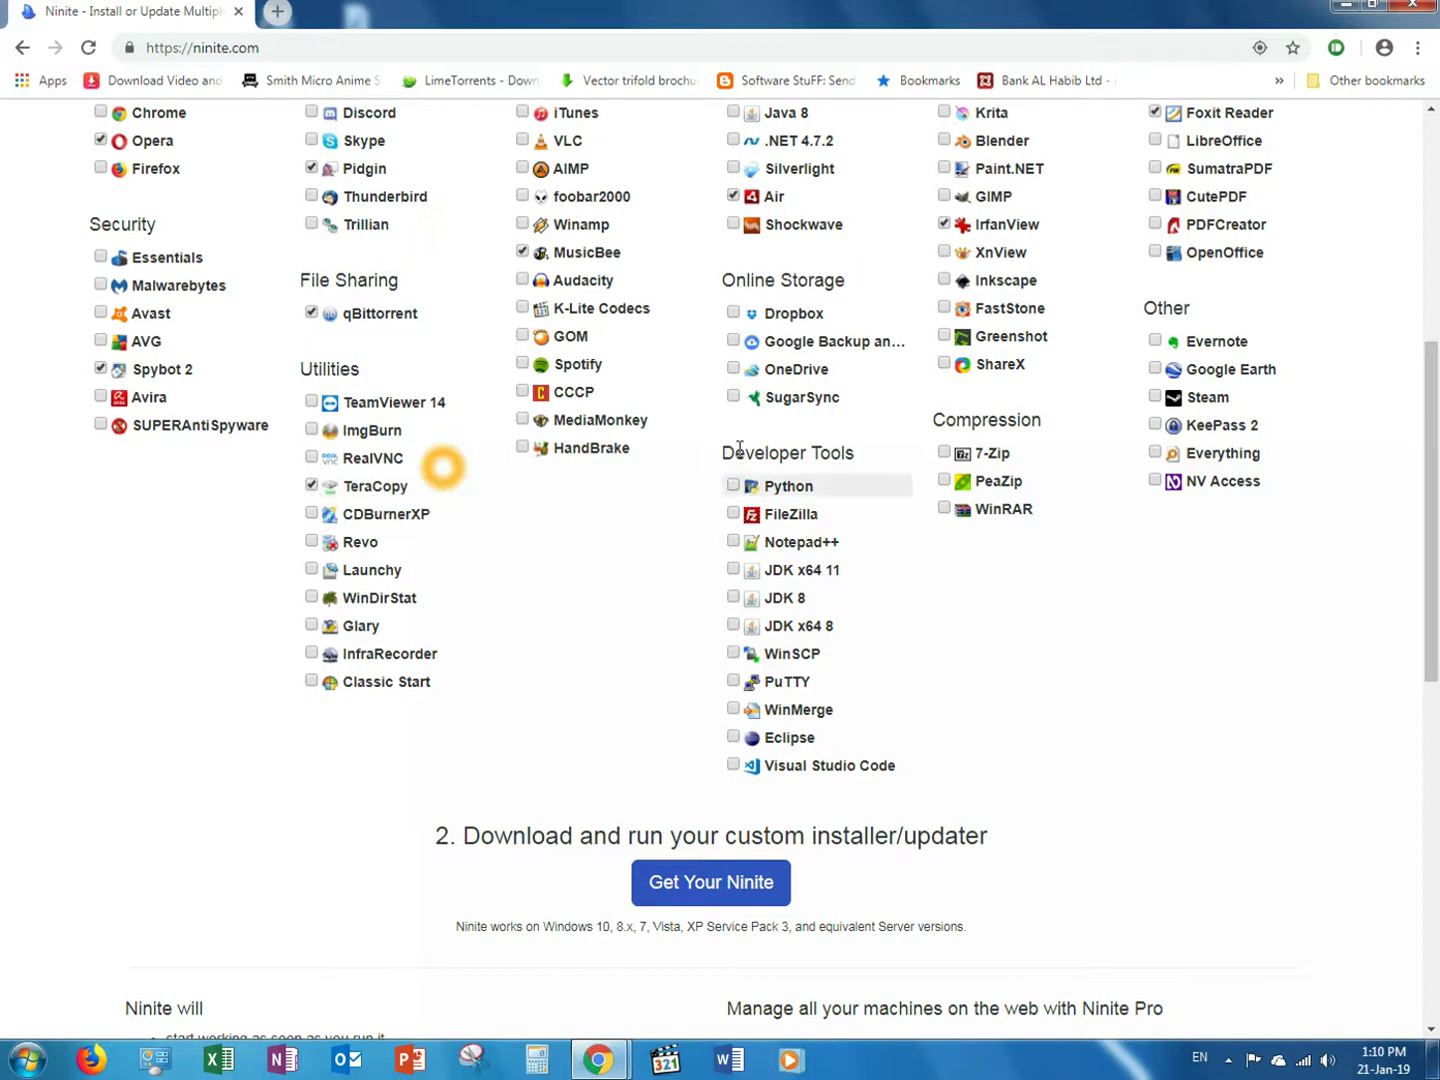
# Select Dropbox under Online Storage and 7-Zip under Compression.
pyautogui.scroll(1, 715, 443)
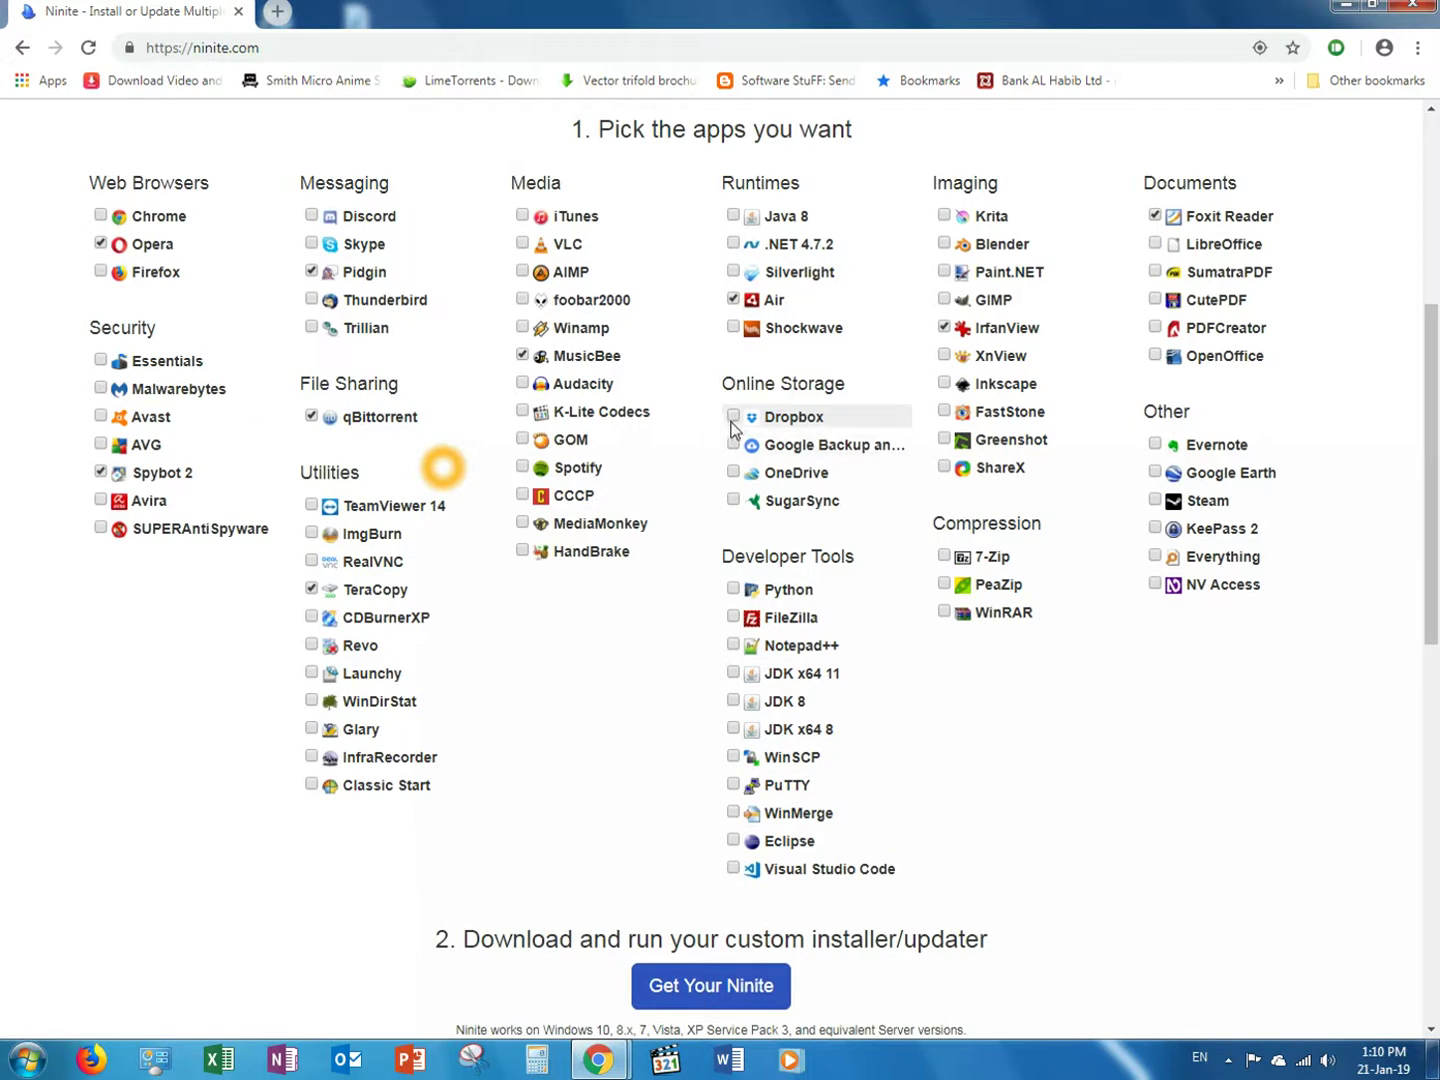
pyautogui.click(734, 417)
pyautogui.click(944, 556)
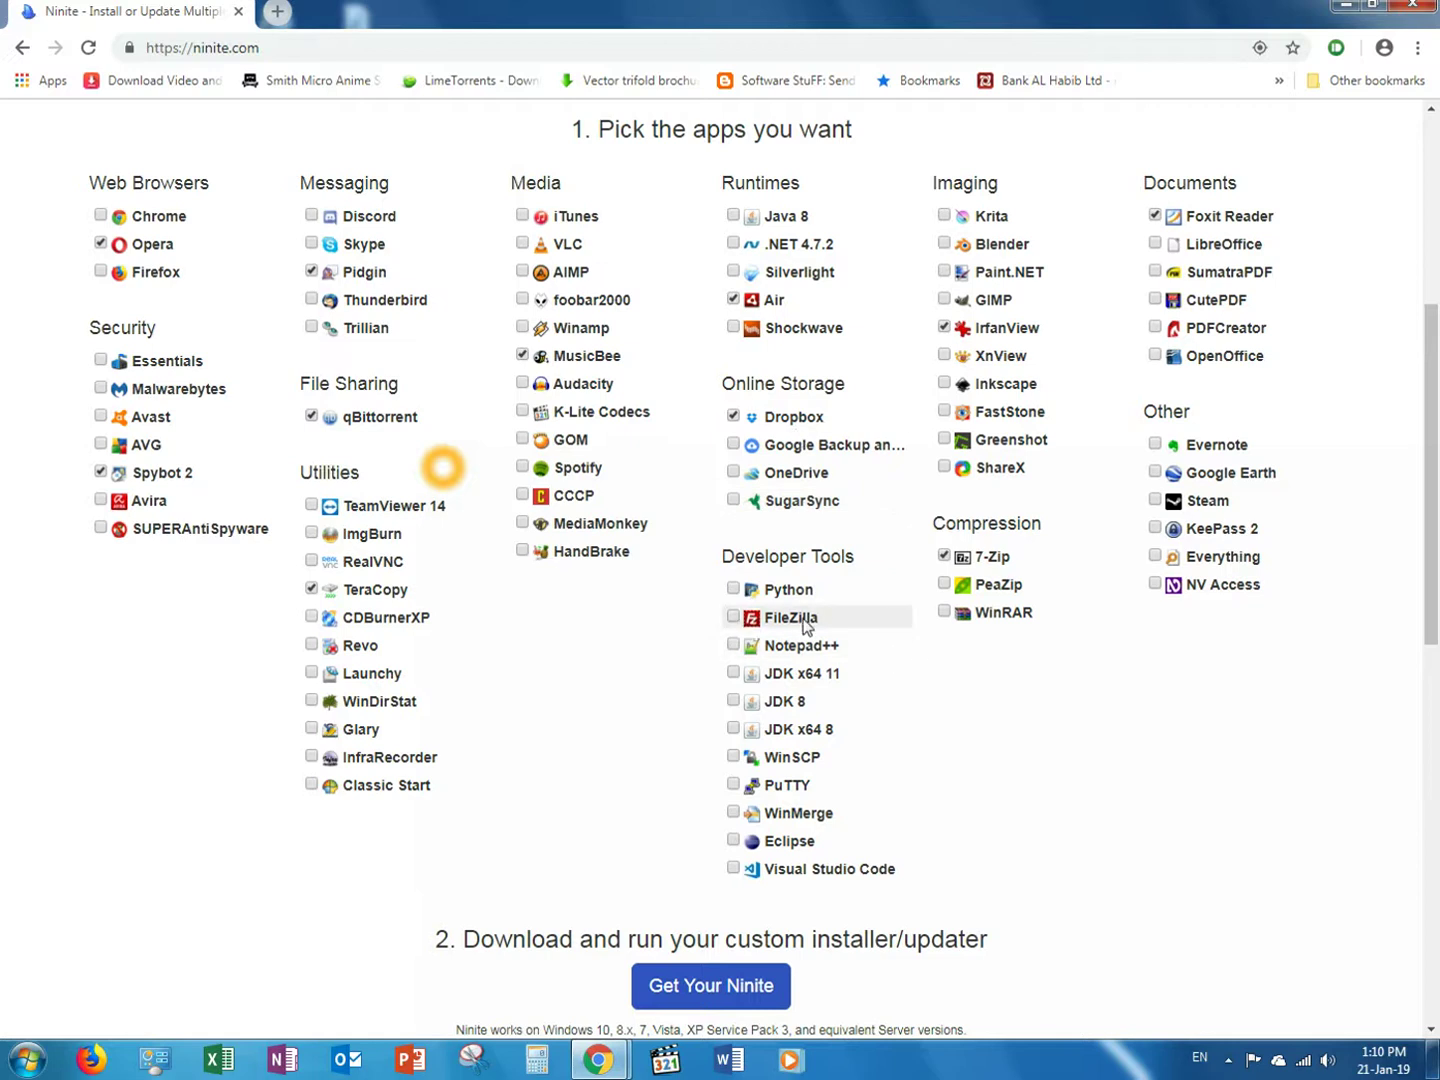
# Review the remaining app categories and the ticked apps down to the custom installer download section.
pyautogui.moveTo(1140, 409); pyautogui.dragTo(1215, 412)
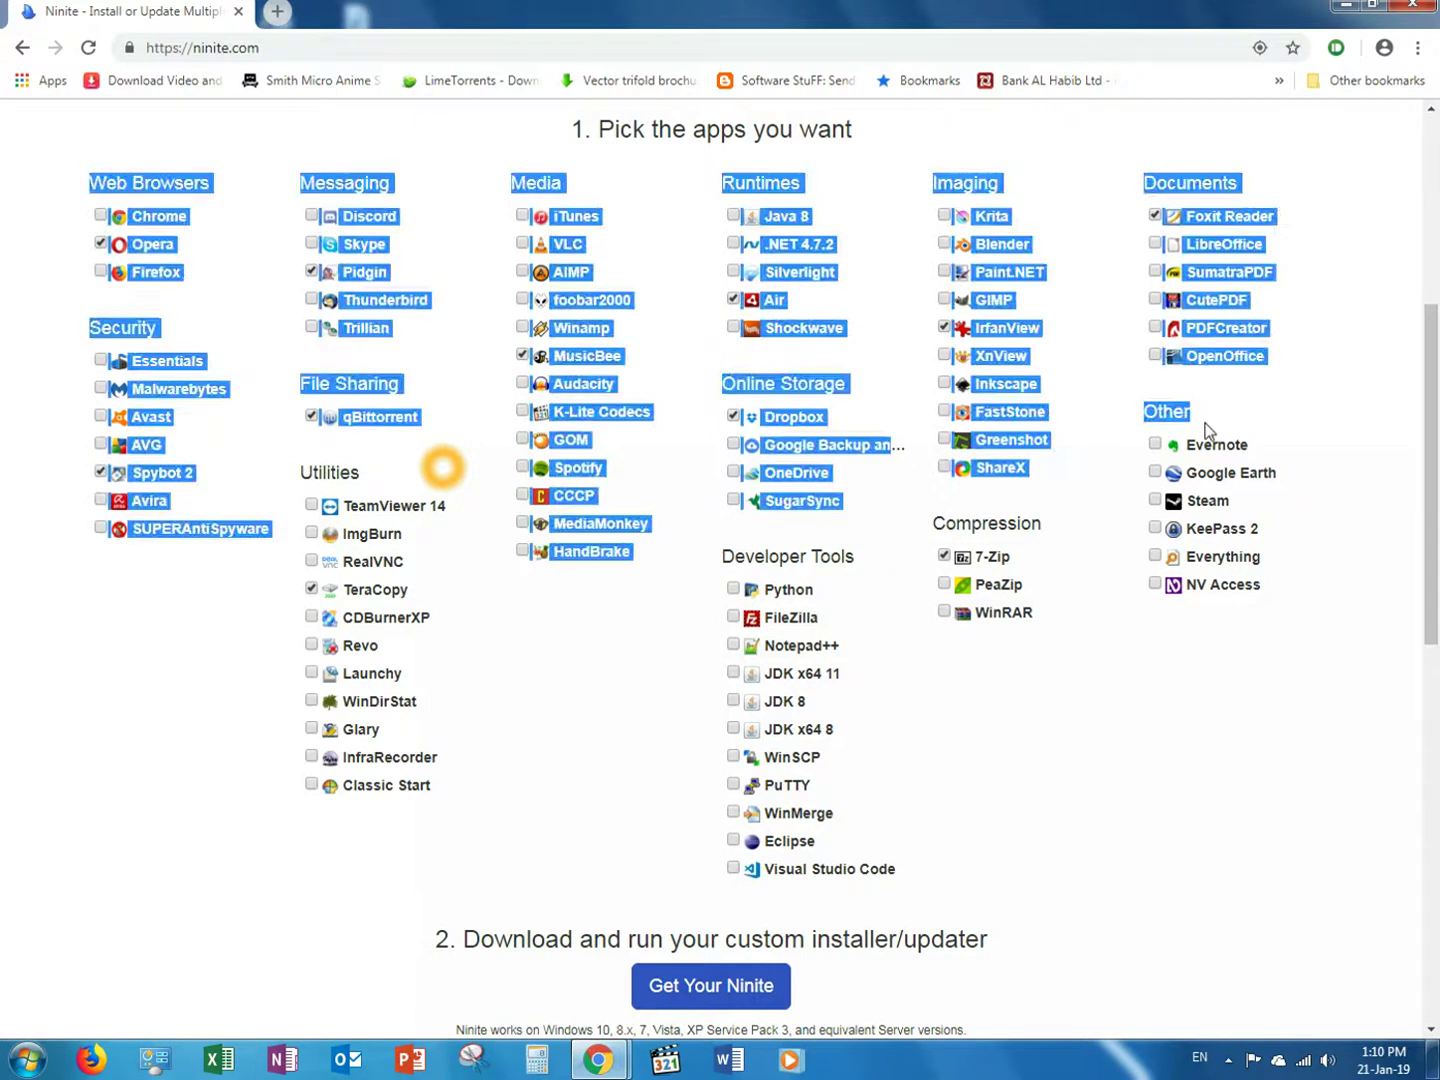
pyautogui.click(1211, 422)
pyautogui.scroll(2, 705, 297)
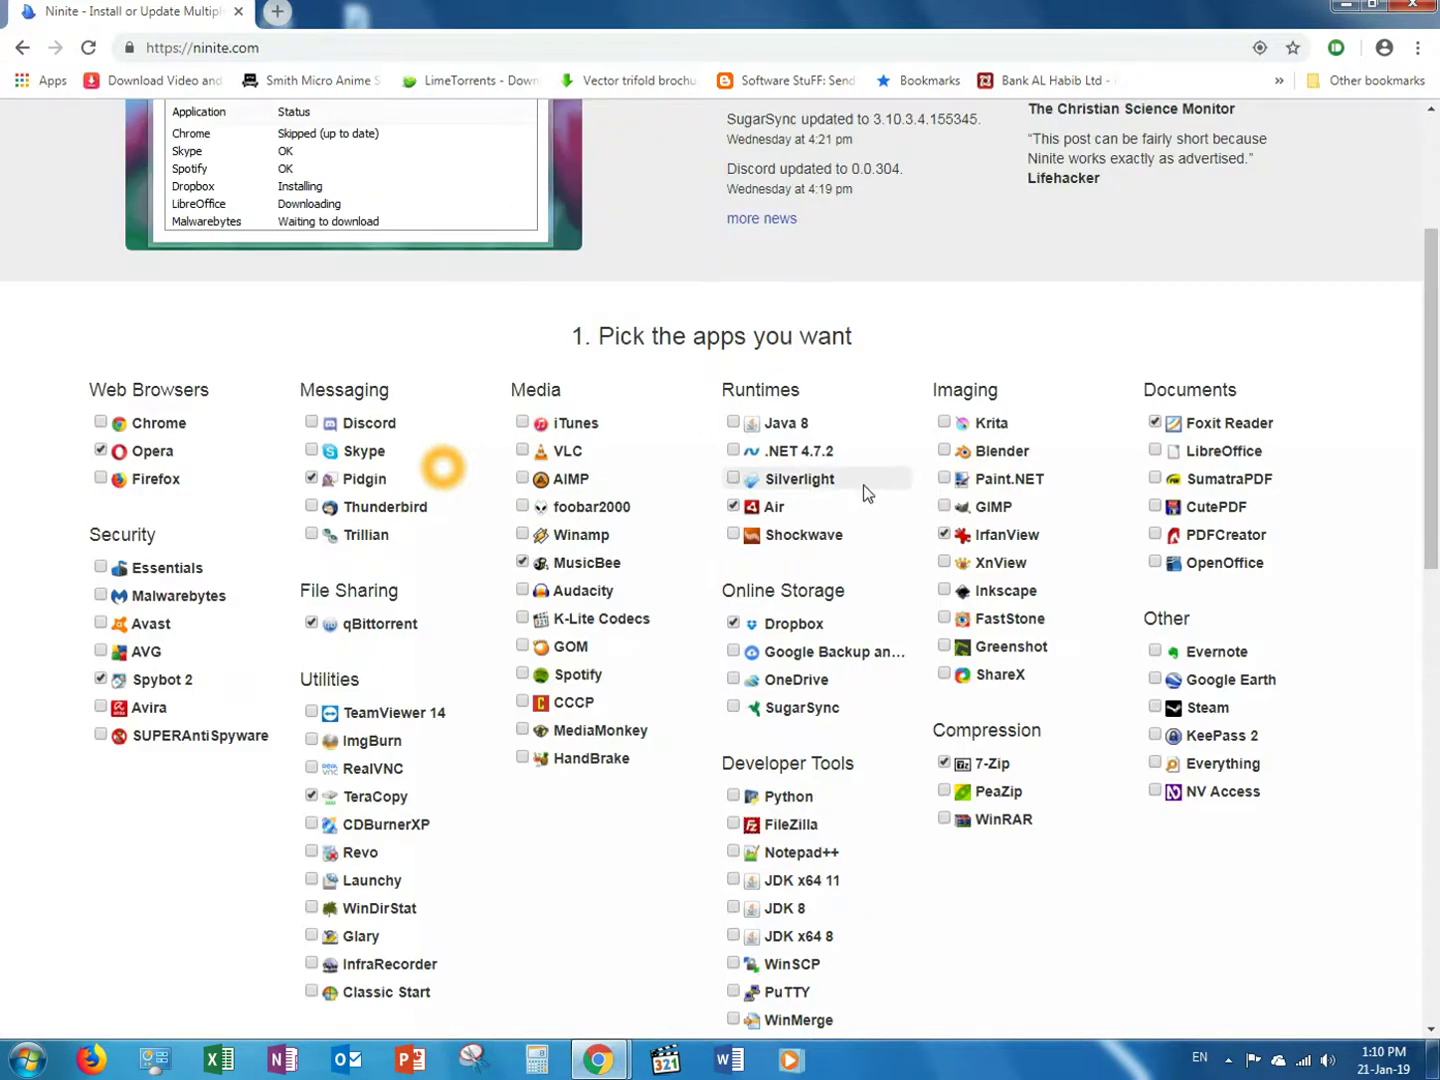
pyautogui.scroll(-1, 505, 251)
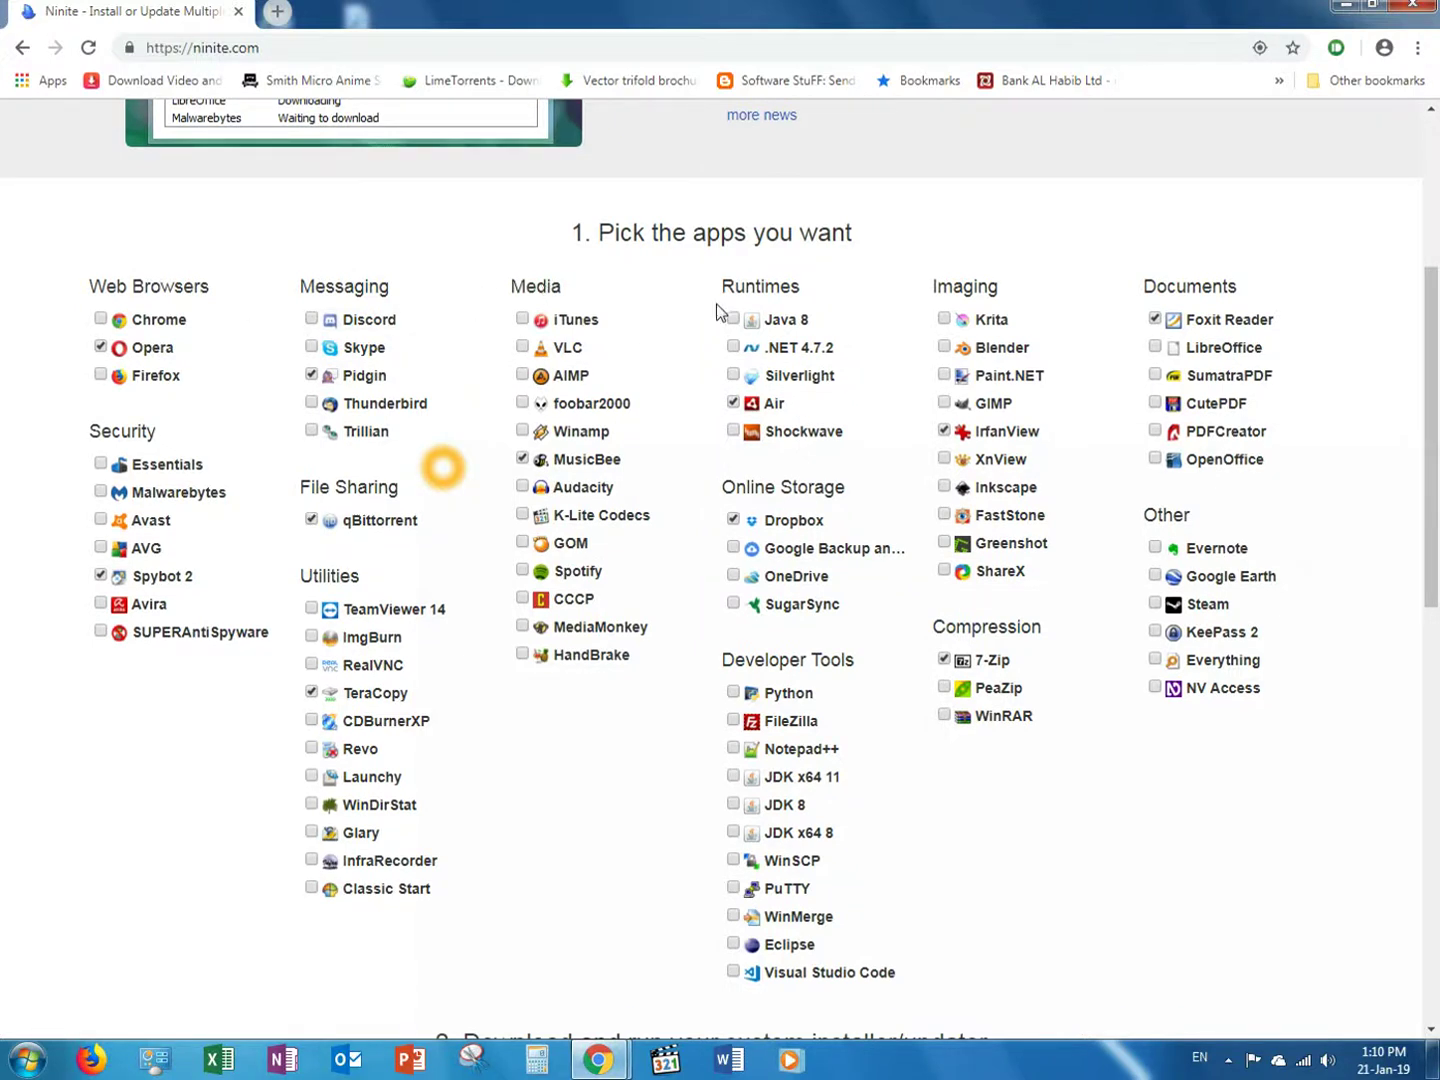
pyautogui.scroll(-1, 742, 311)
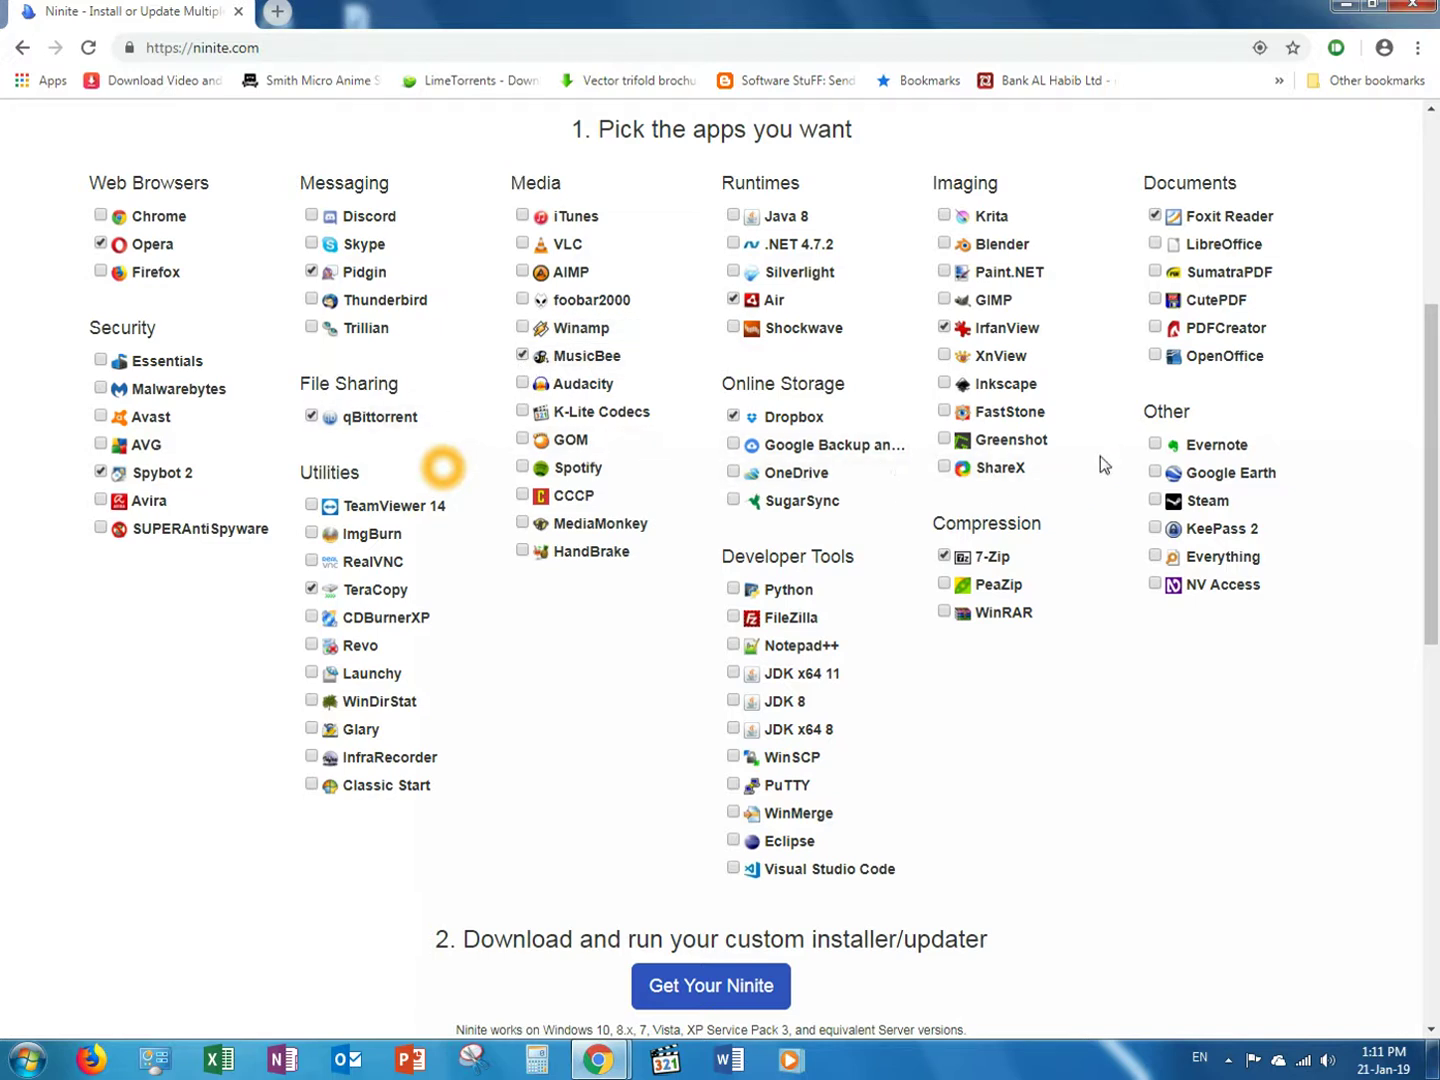
pyautogui.scroll(-1, 896, 515)
pyautogui.scroll(-1, 883, 537)
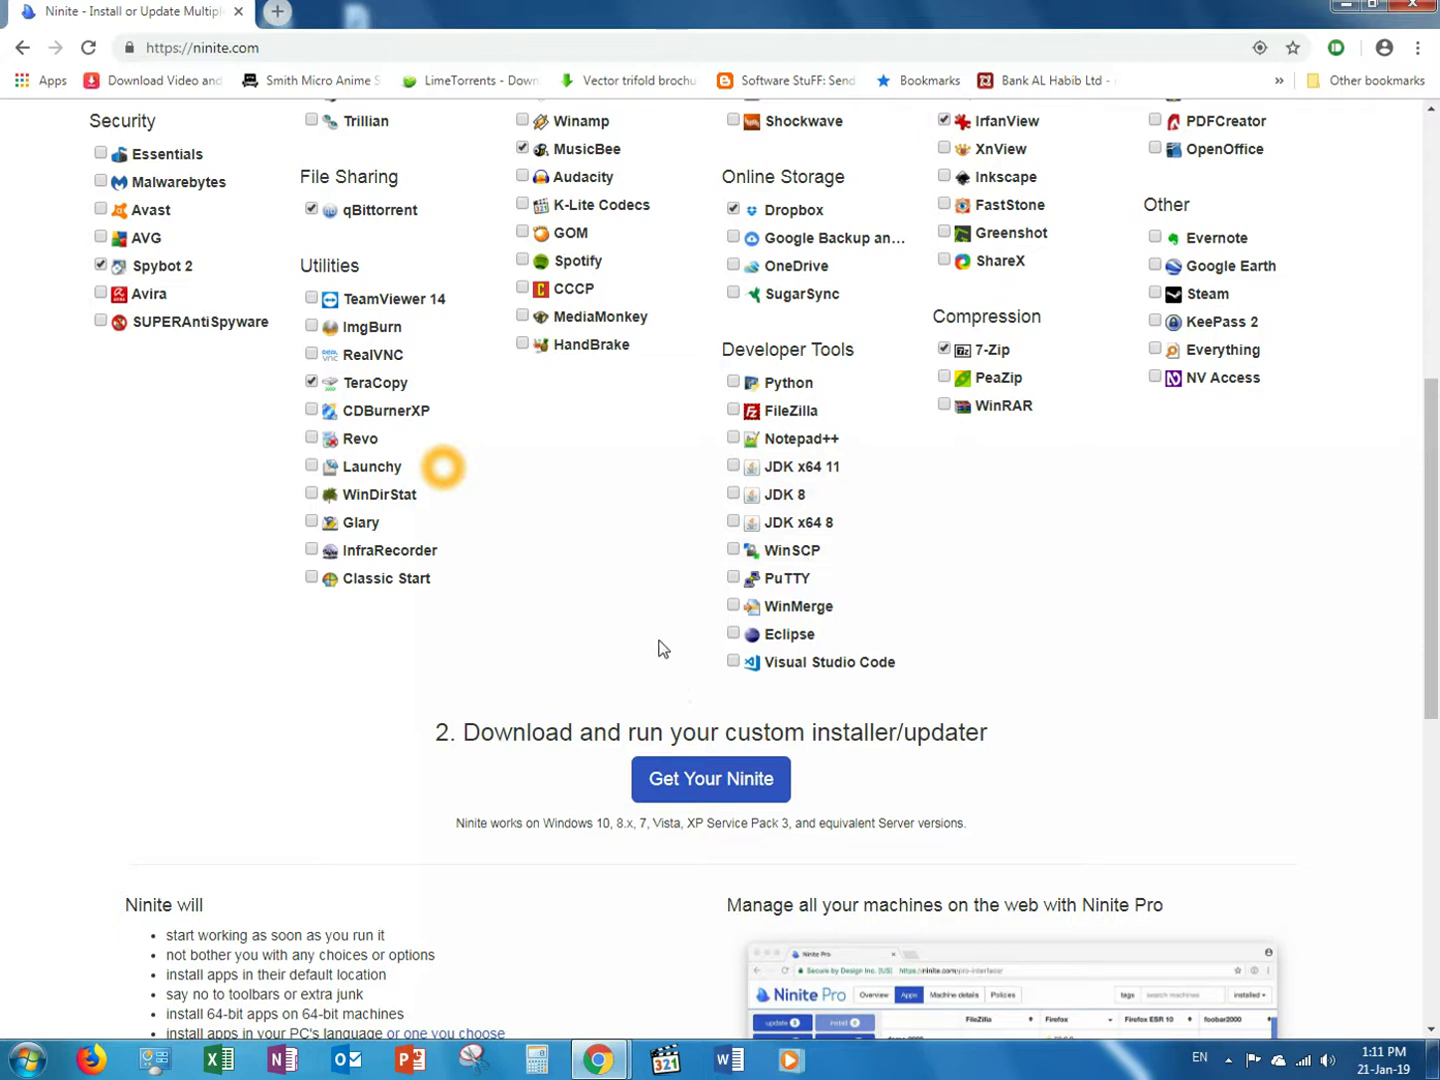
pyautogui.scroll(-1, 862, 723)
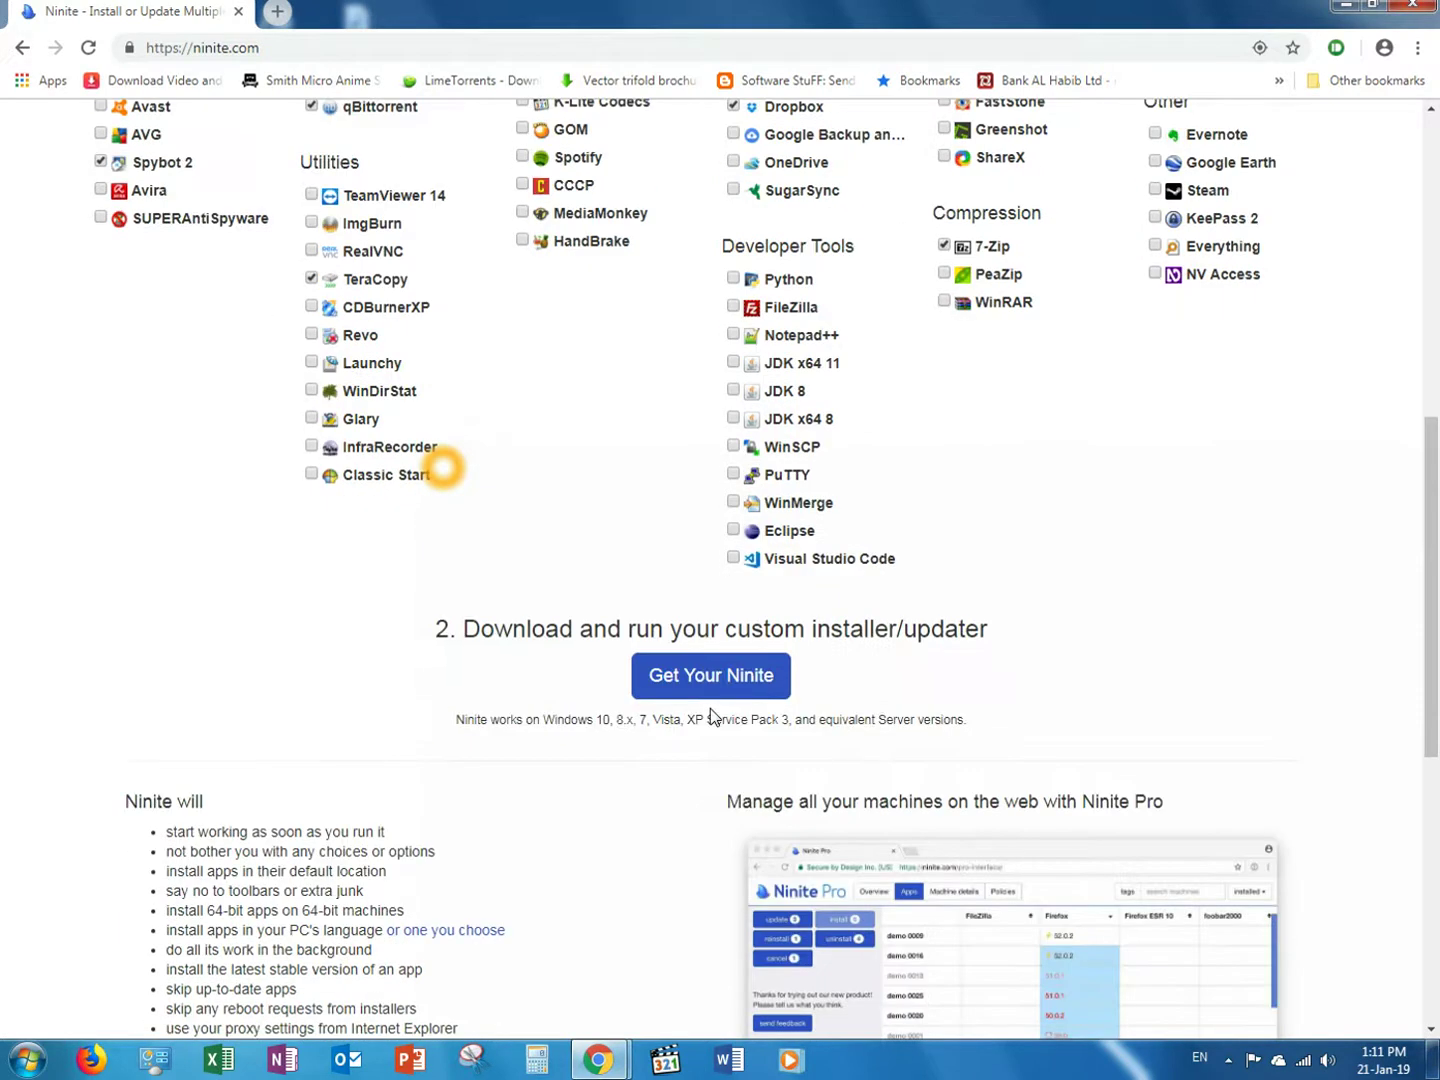
# Download the custom Ninite installer for the ticked apps and save it to the Desktop under its suggested file name.
pyautogui.scroll(-1, 712, 716)
pyautogui.moveTo(441, 531); pyautogui.dragTo(461, 531)
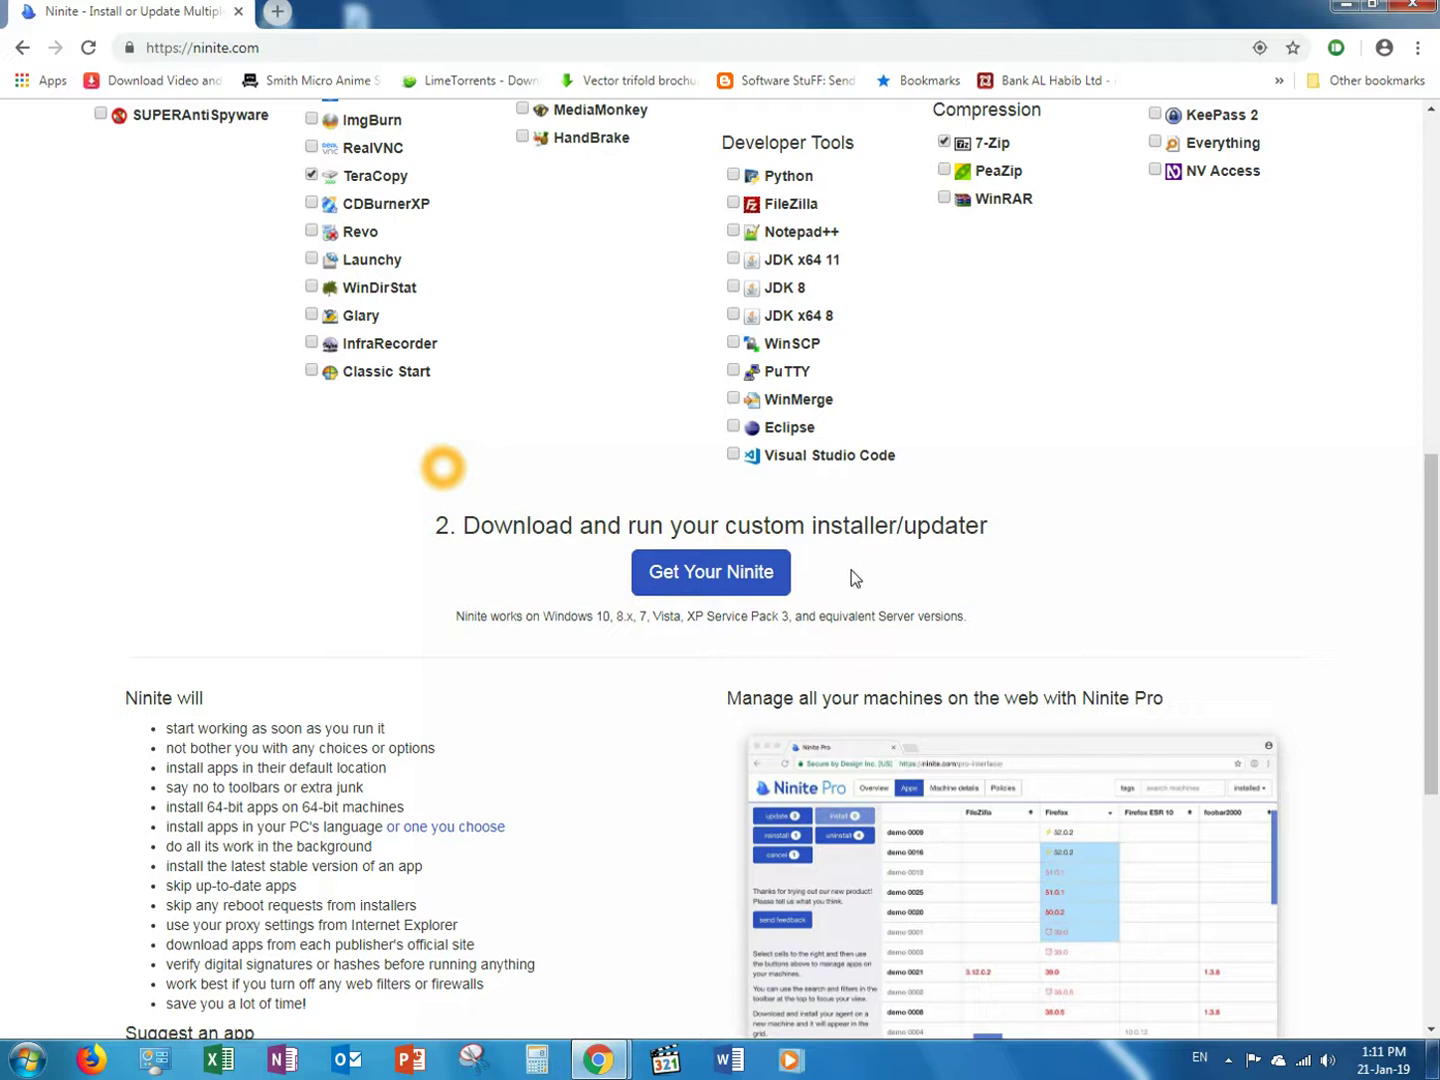
pyautogui.click(663, 585)
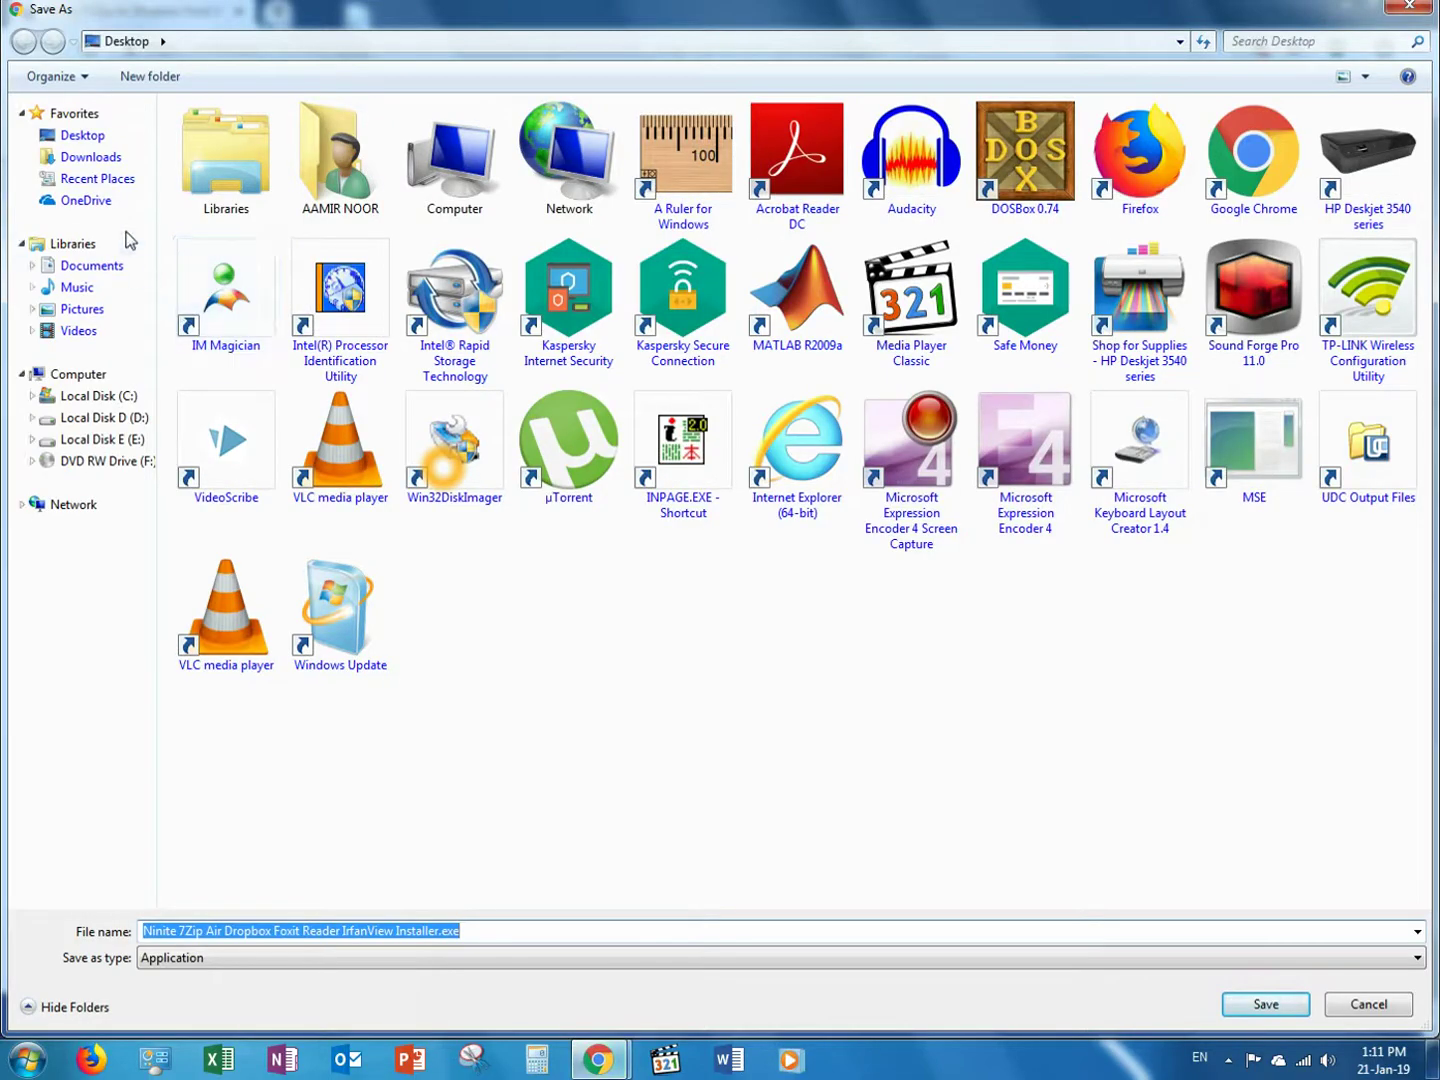
pyautogui.click(90, 141)
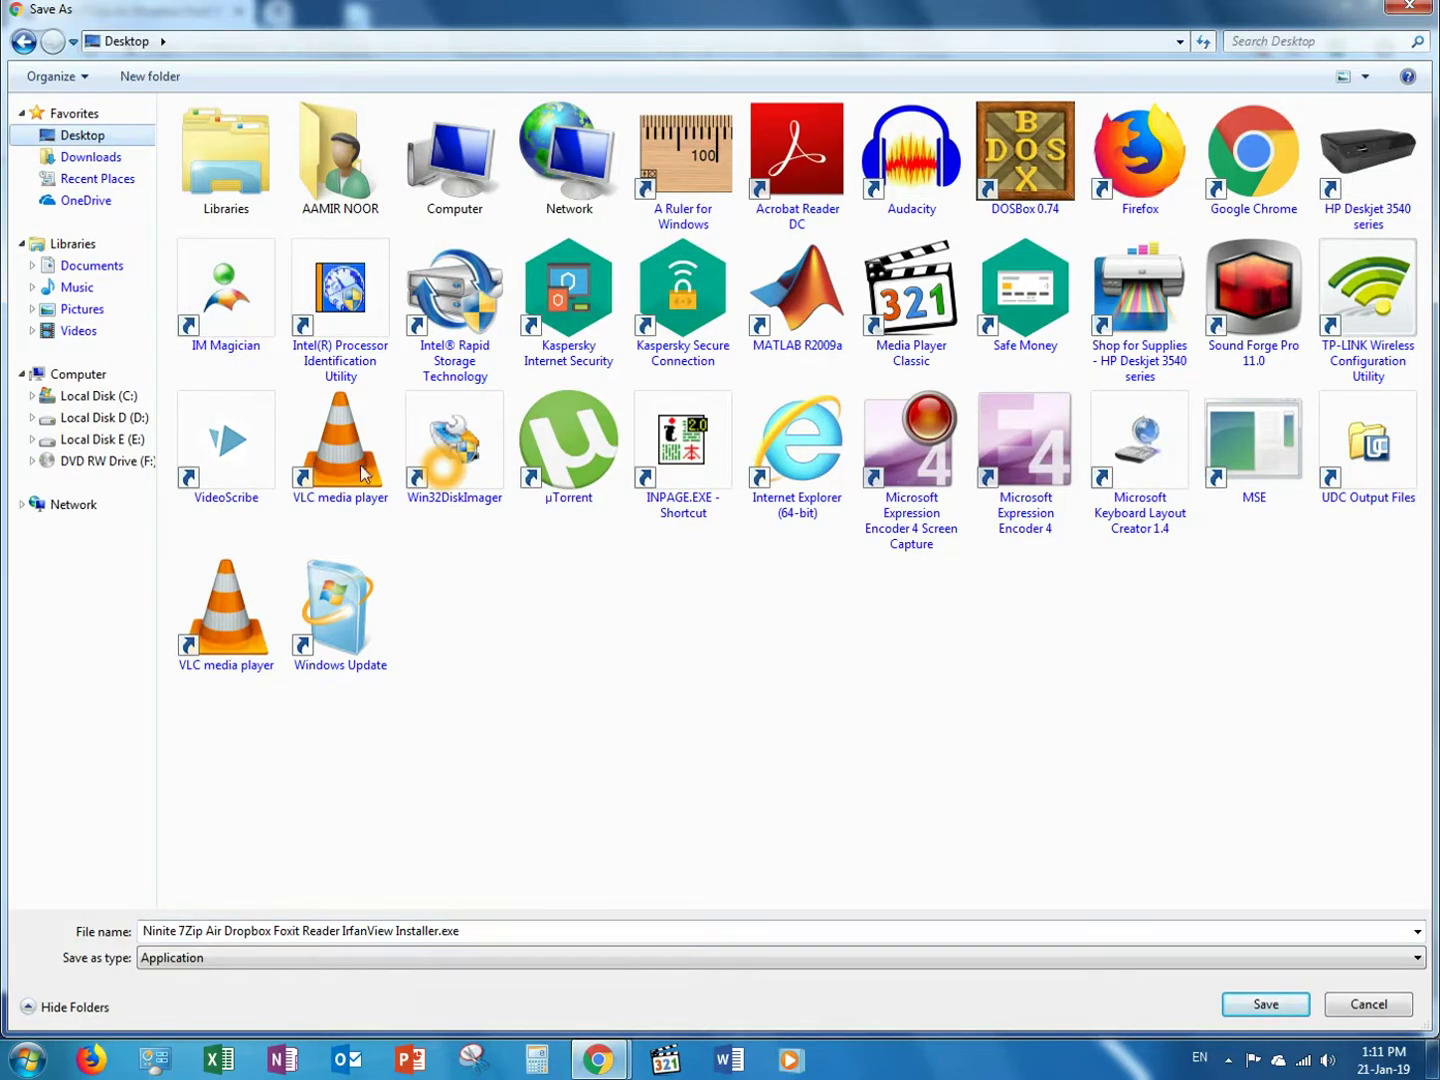
pyautogui.click(1264, 1010)
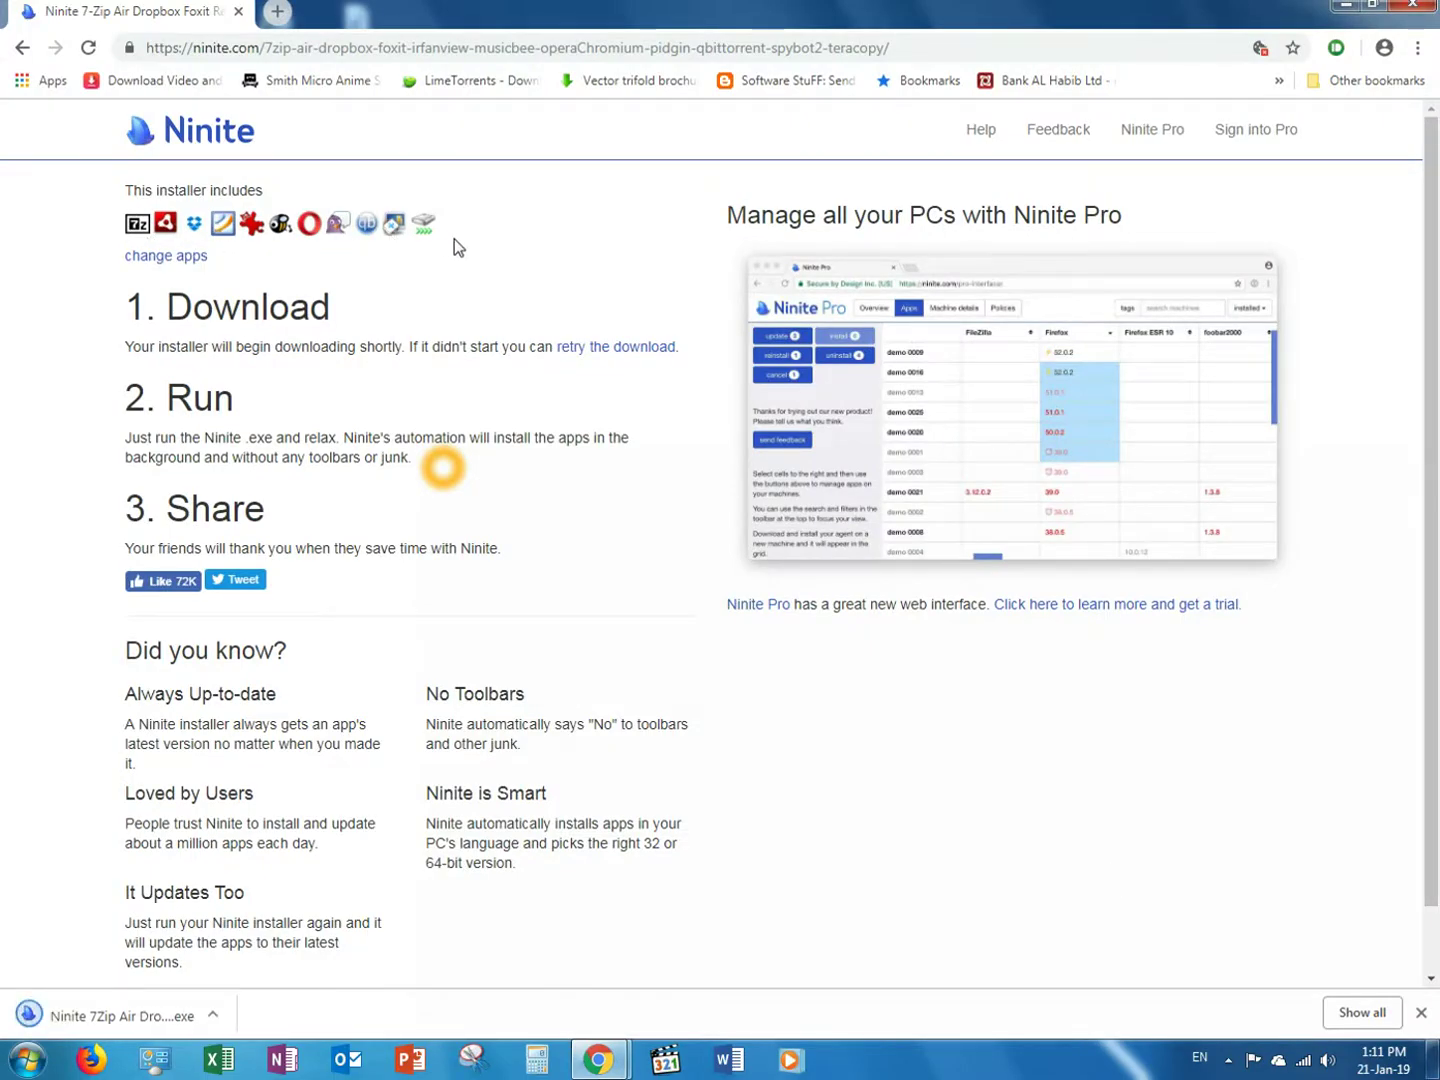
# Minimize the browser and run the downloaded Ninite installer from the desktop, allowing it past the security warning.
pyautogui.click(1350, 6)
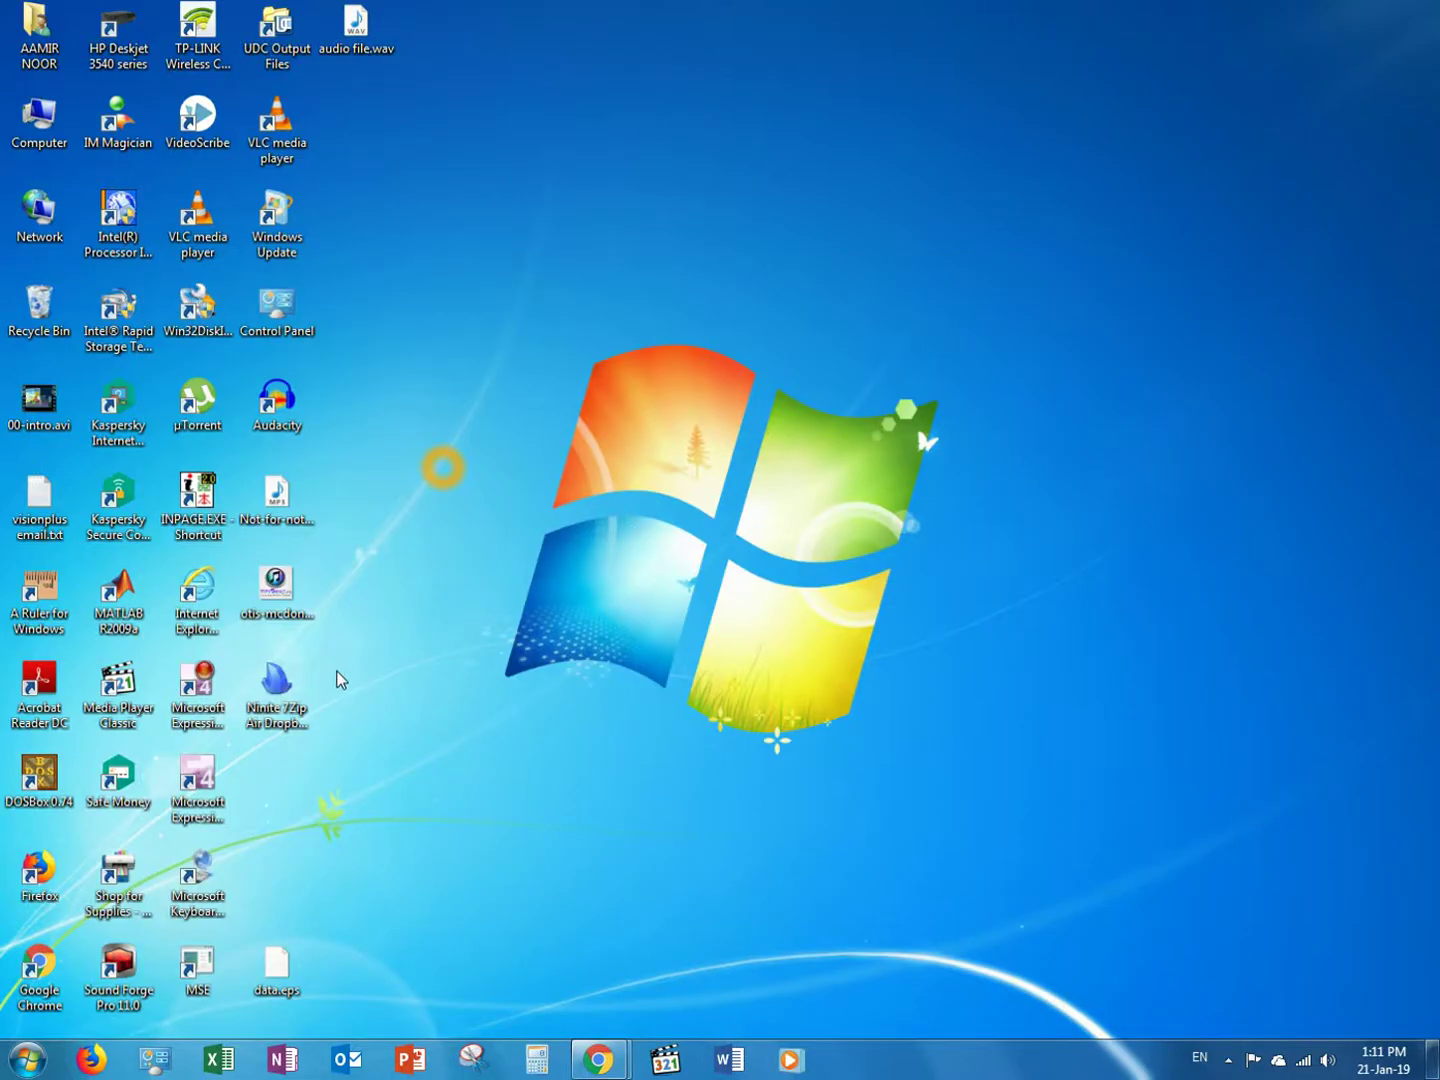
pyautogui.moveTo(313, 689); pyautogui.dragTo(331, 723)
pyautogui.rightClick(284, 708)
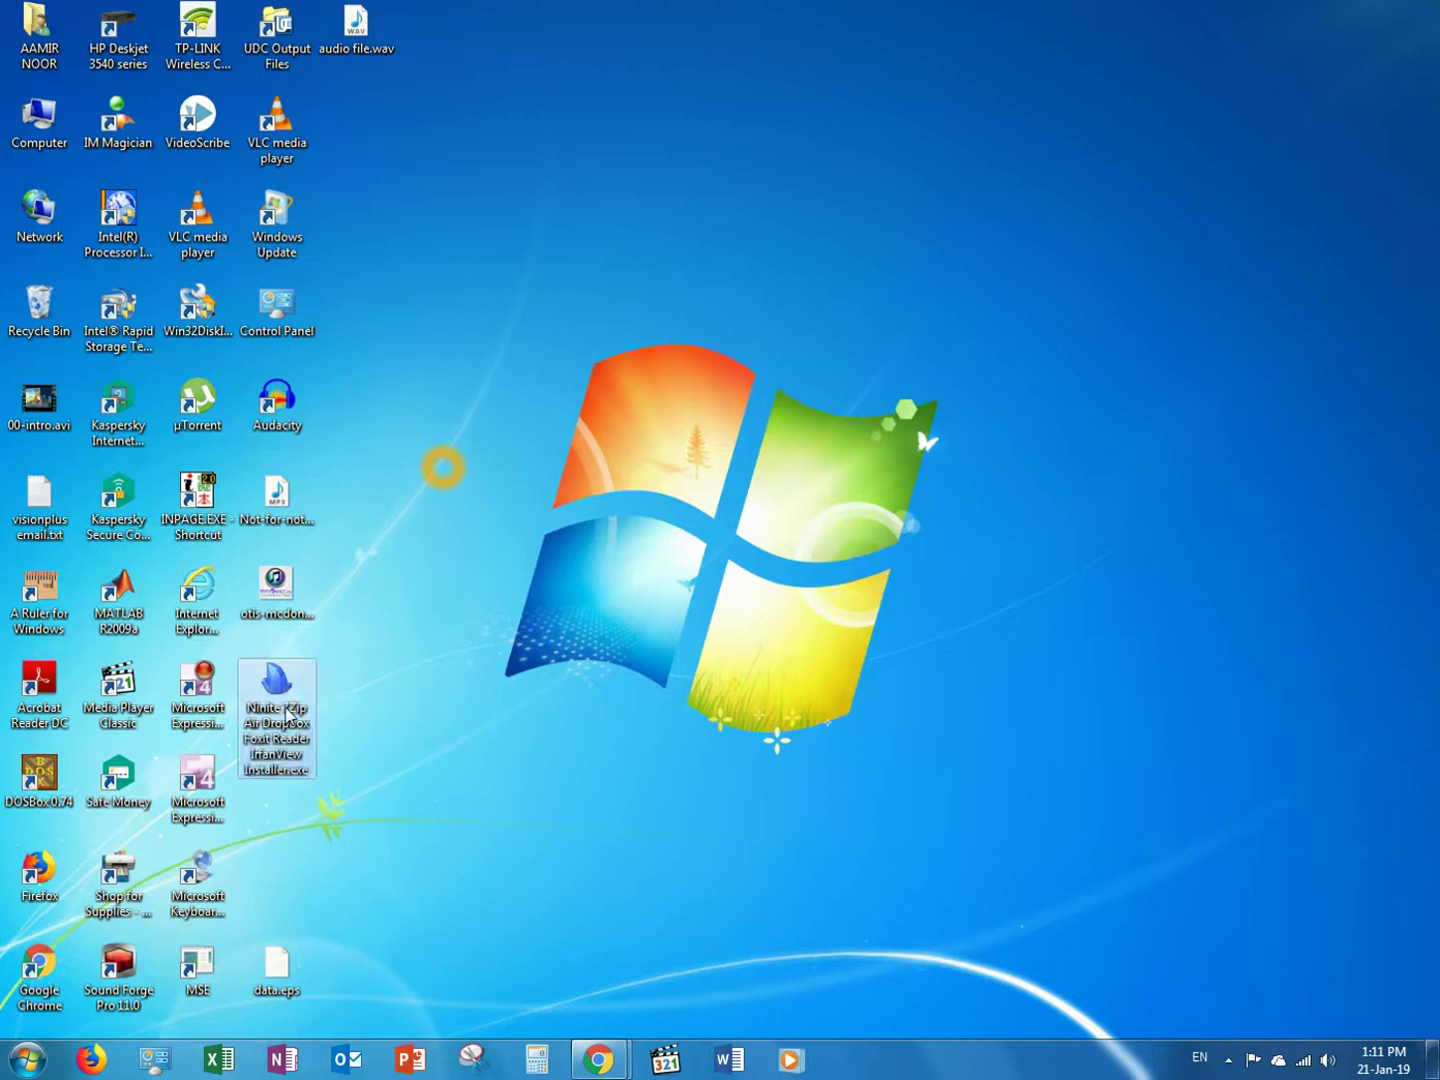
pyautogui.click(453, 188)
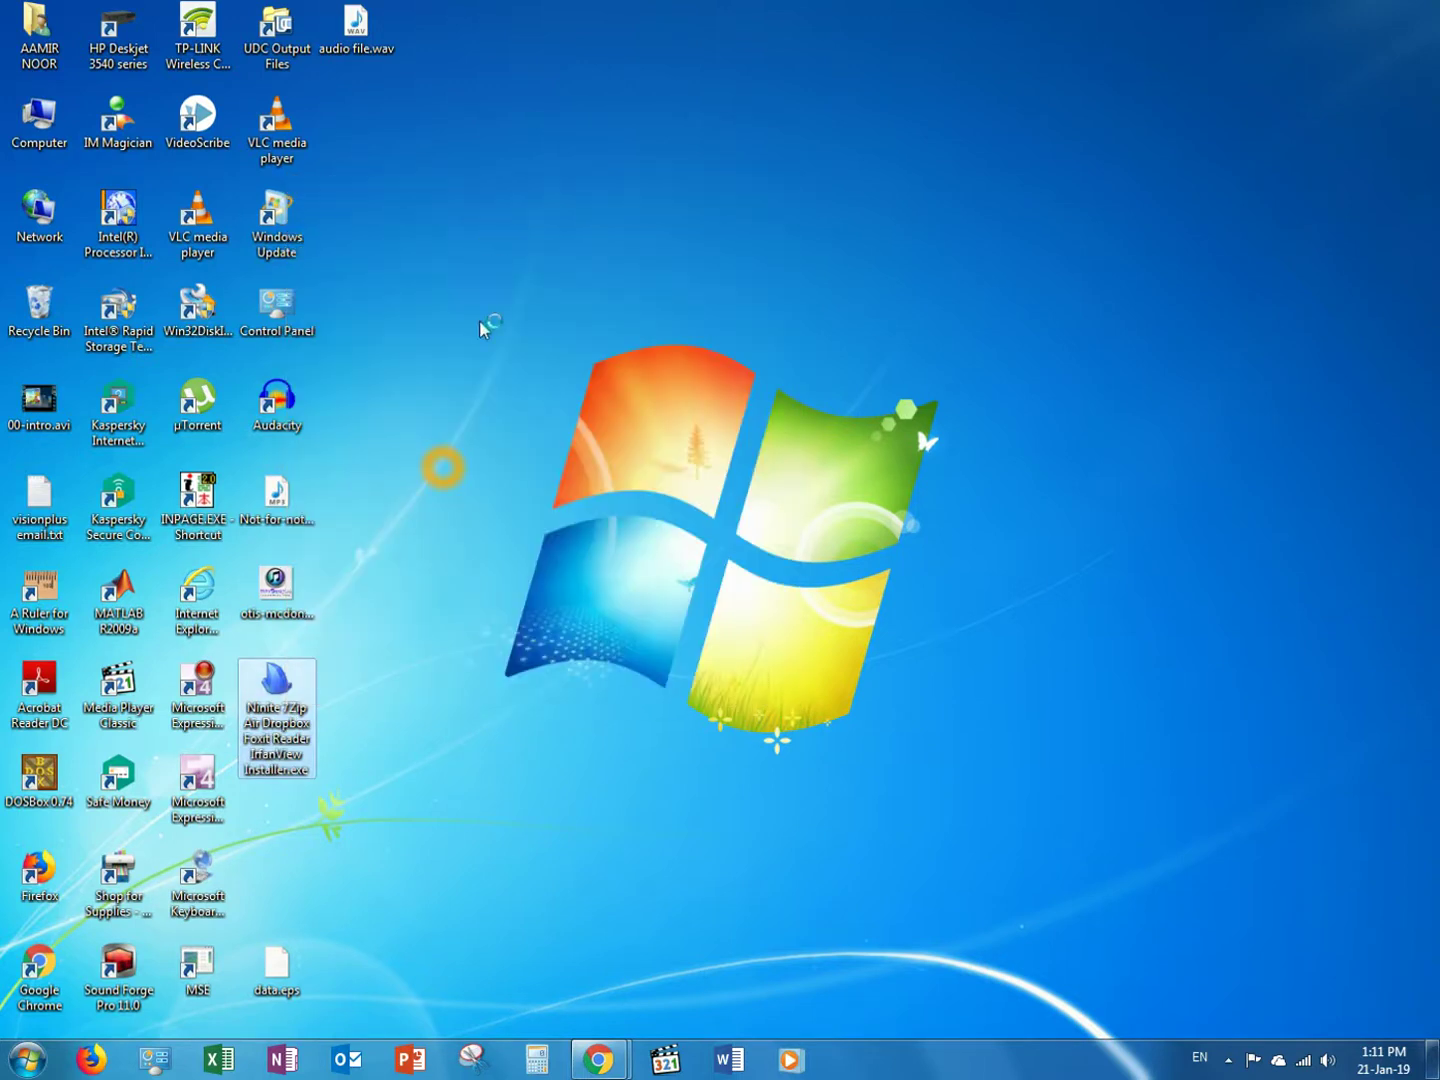
pyautogui.moveTo(651, 374); pyautogui.dragTo(608, 284)
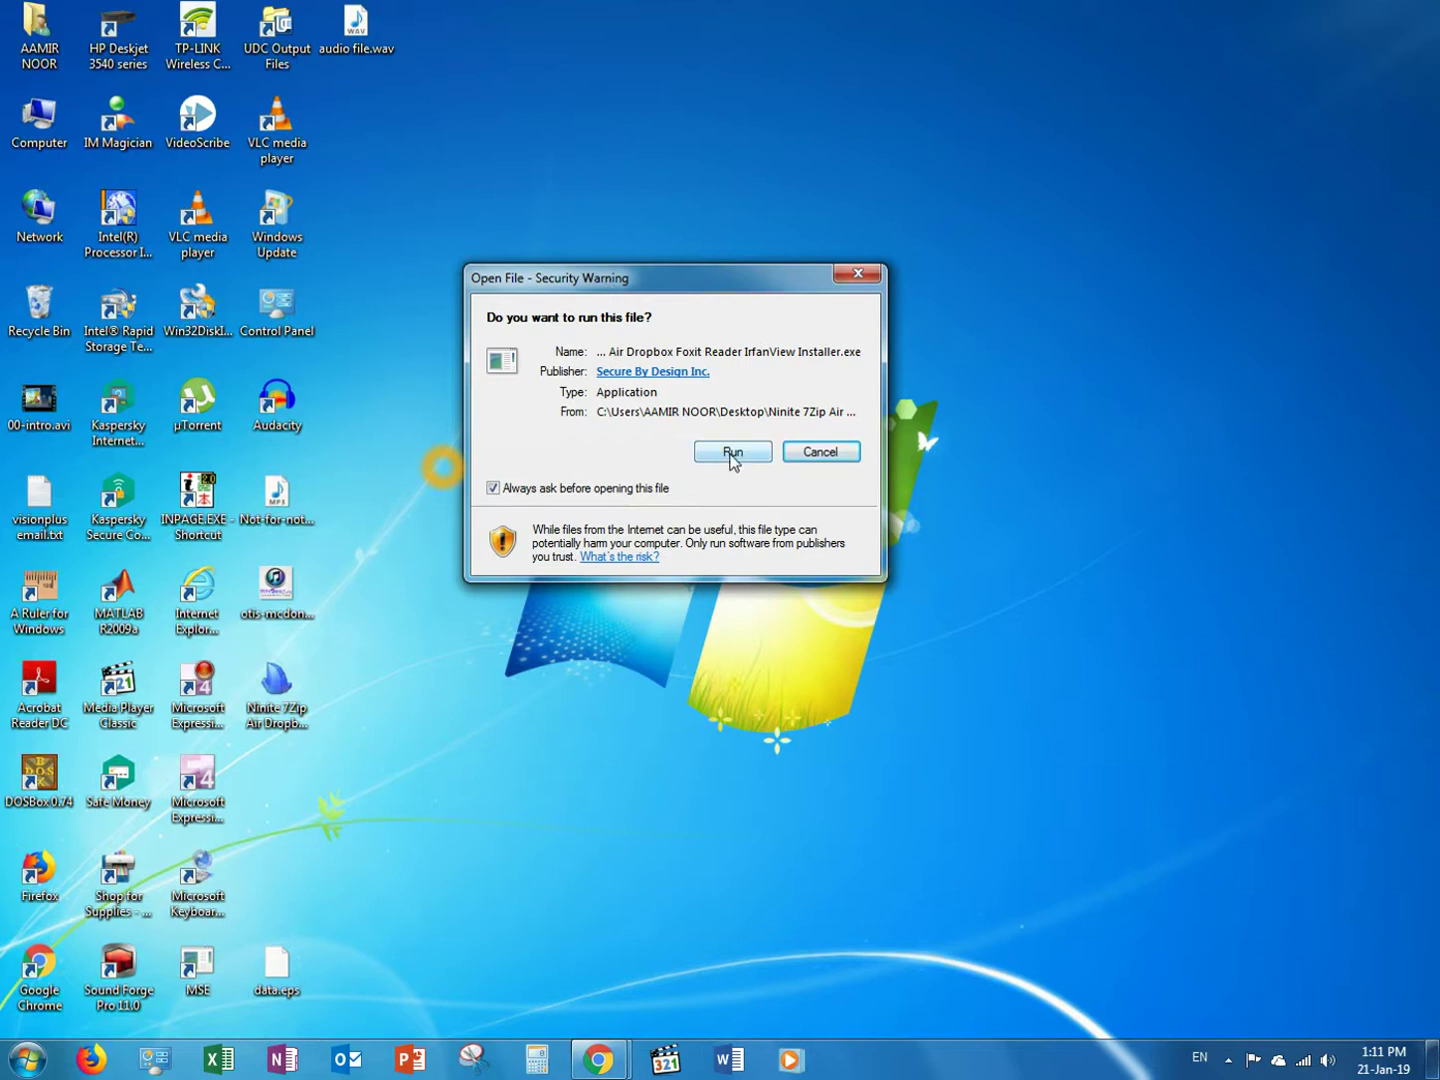
pyautogui.click(733, 454)
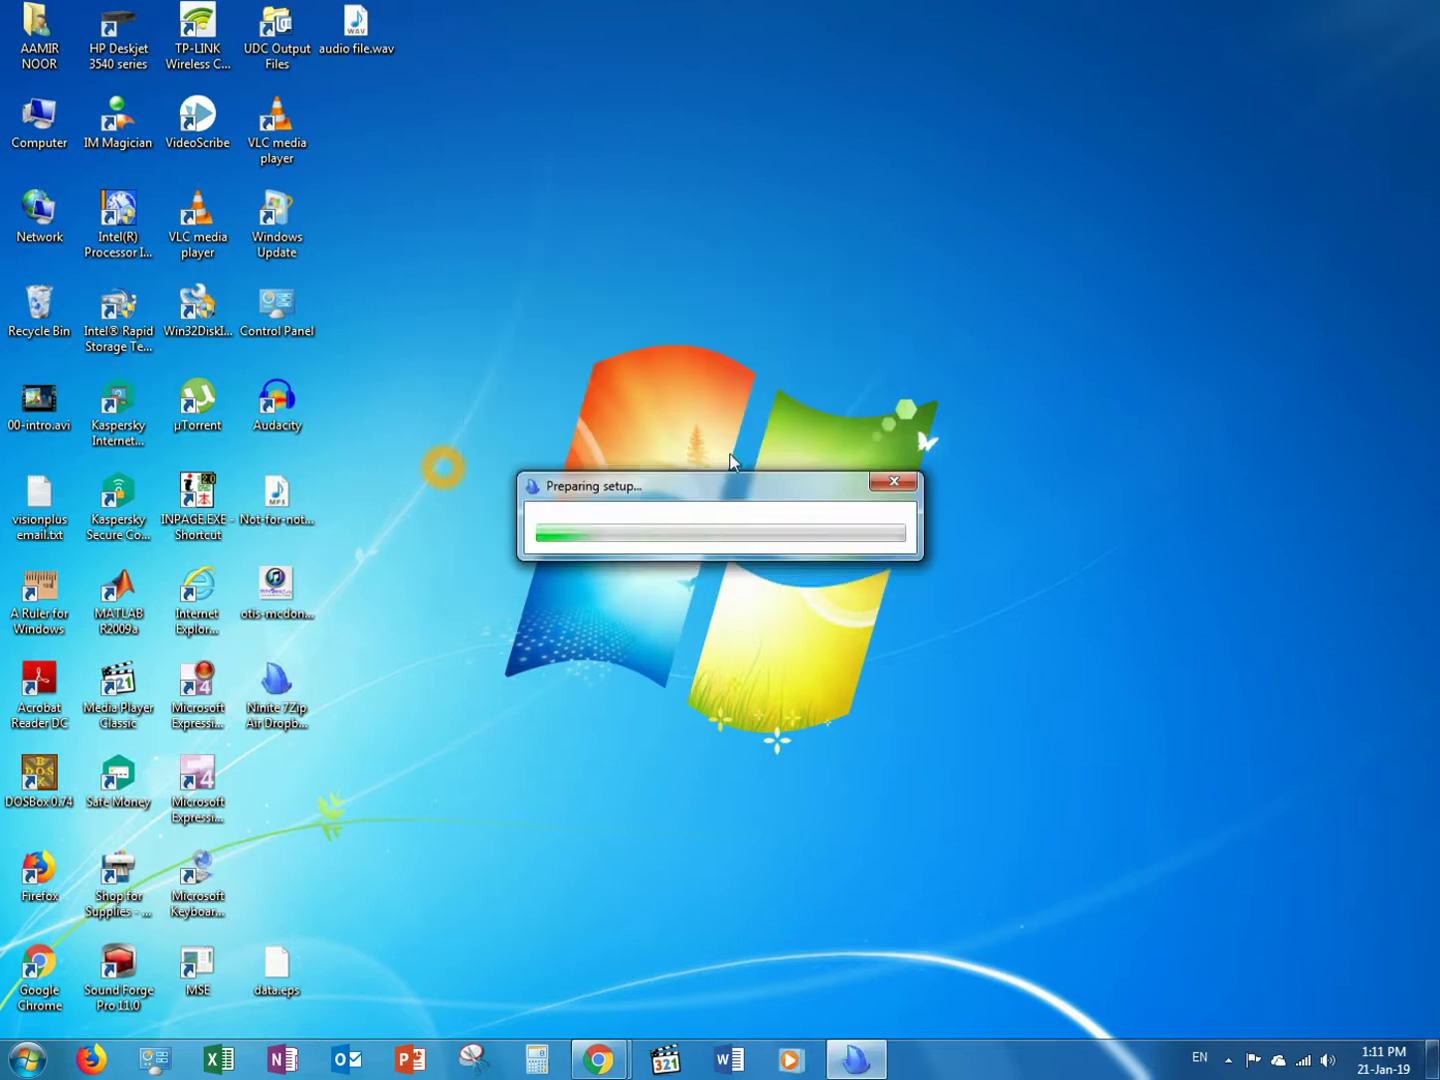
pyautogui.moveTo(700, 490); pyautogui.dragTo(678, 225)
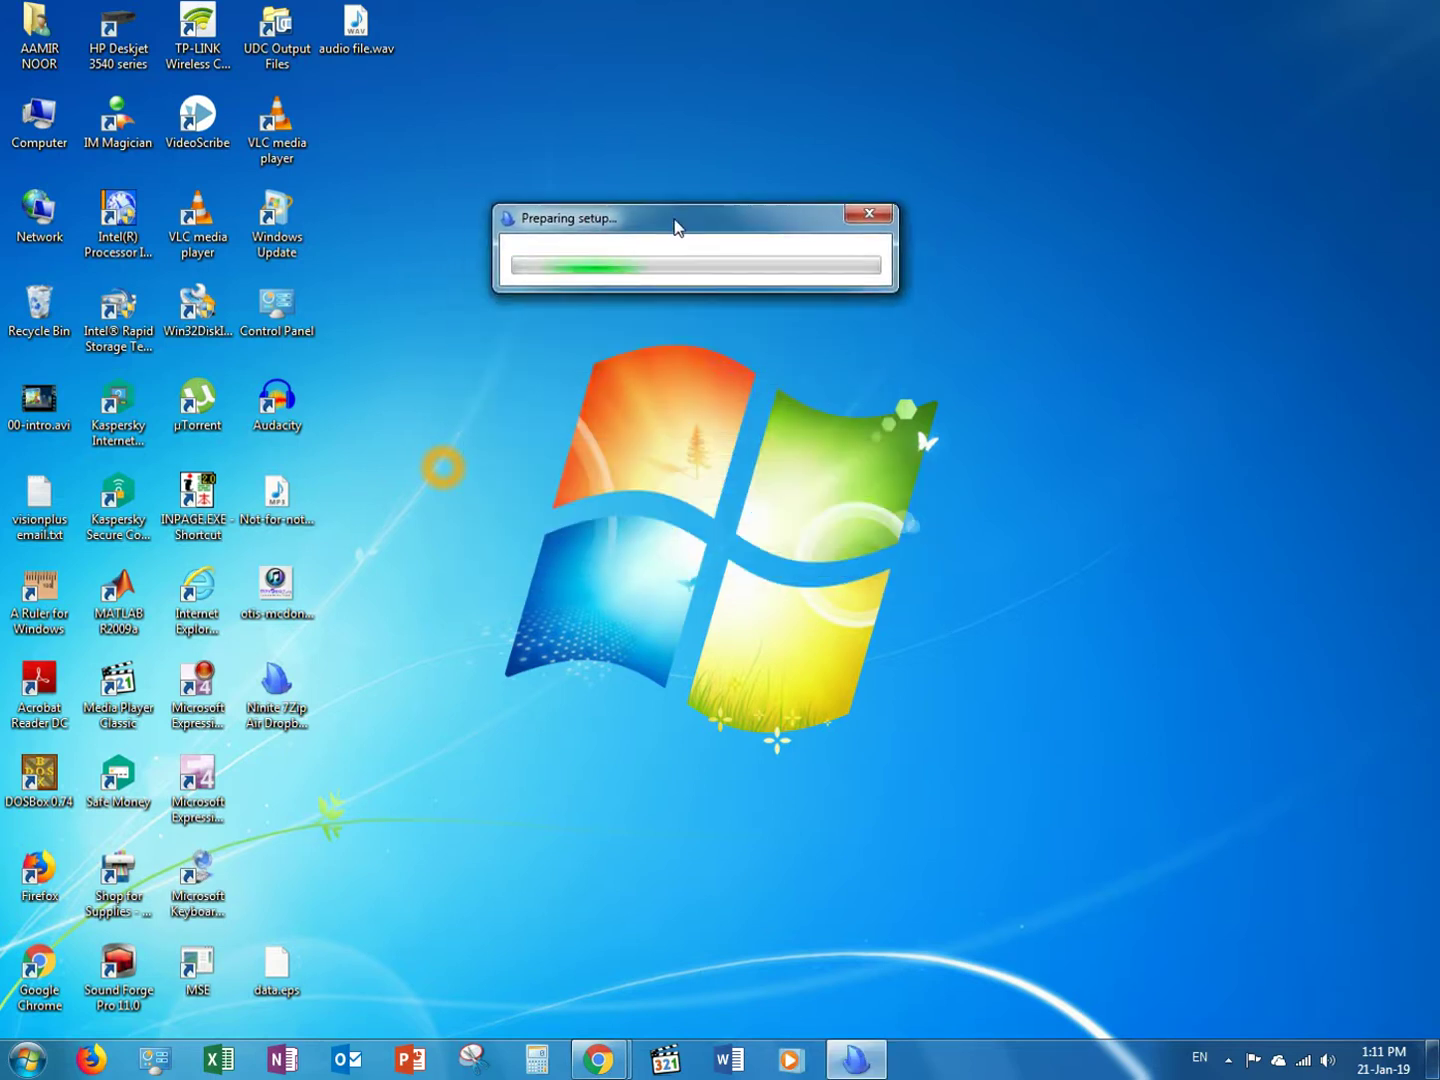
pyautogui.rightClick(532, 319)
pyautogui.click(555, 378)
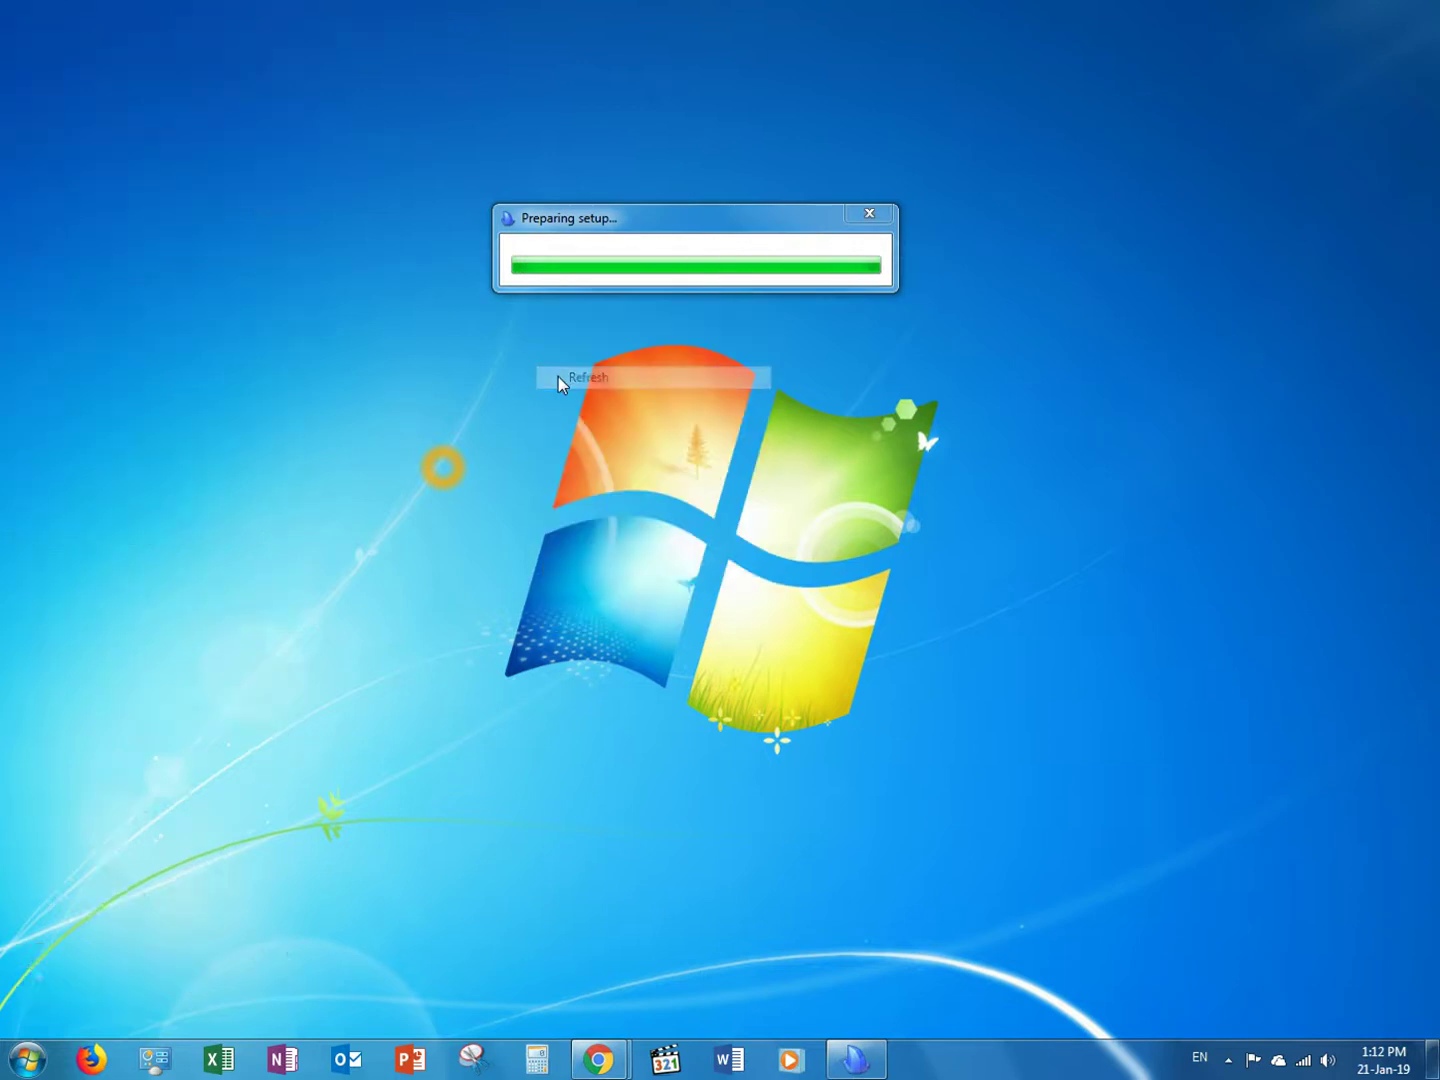
pyautogui.rightClick(558, 384)
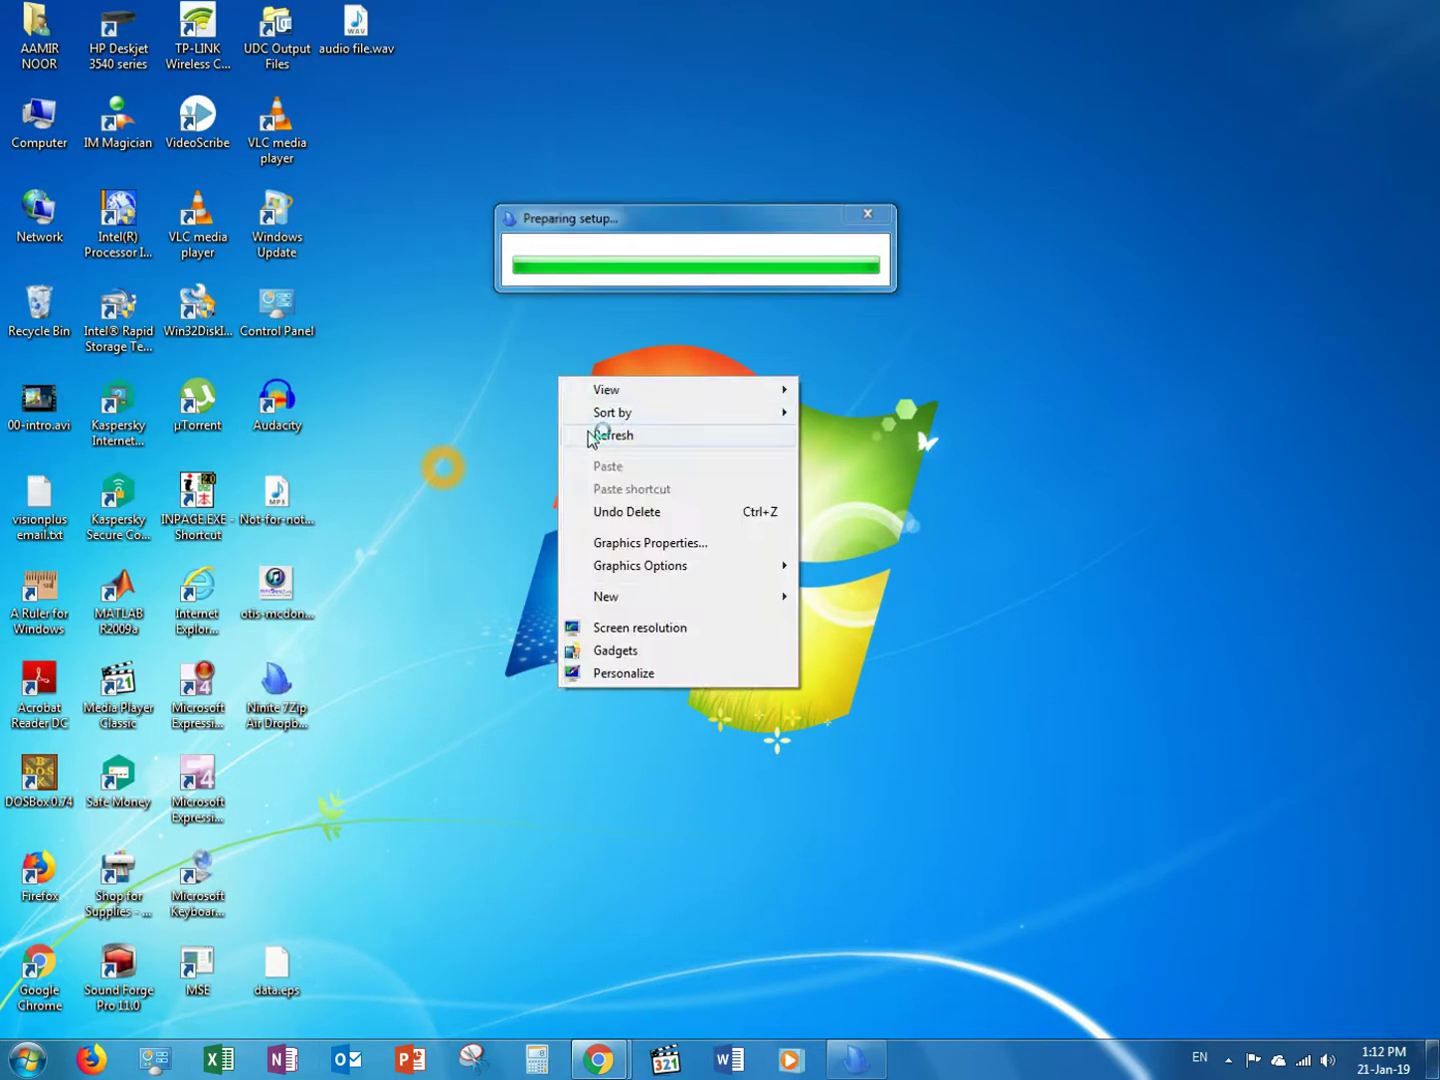
pyautogui.click(583, 434)
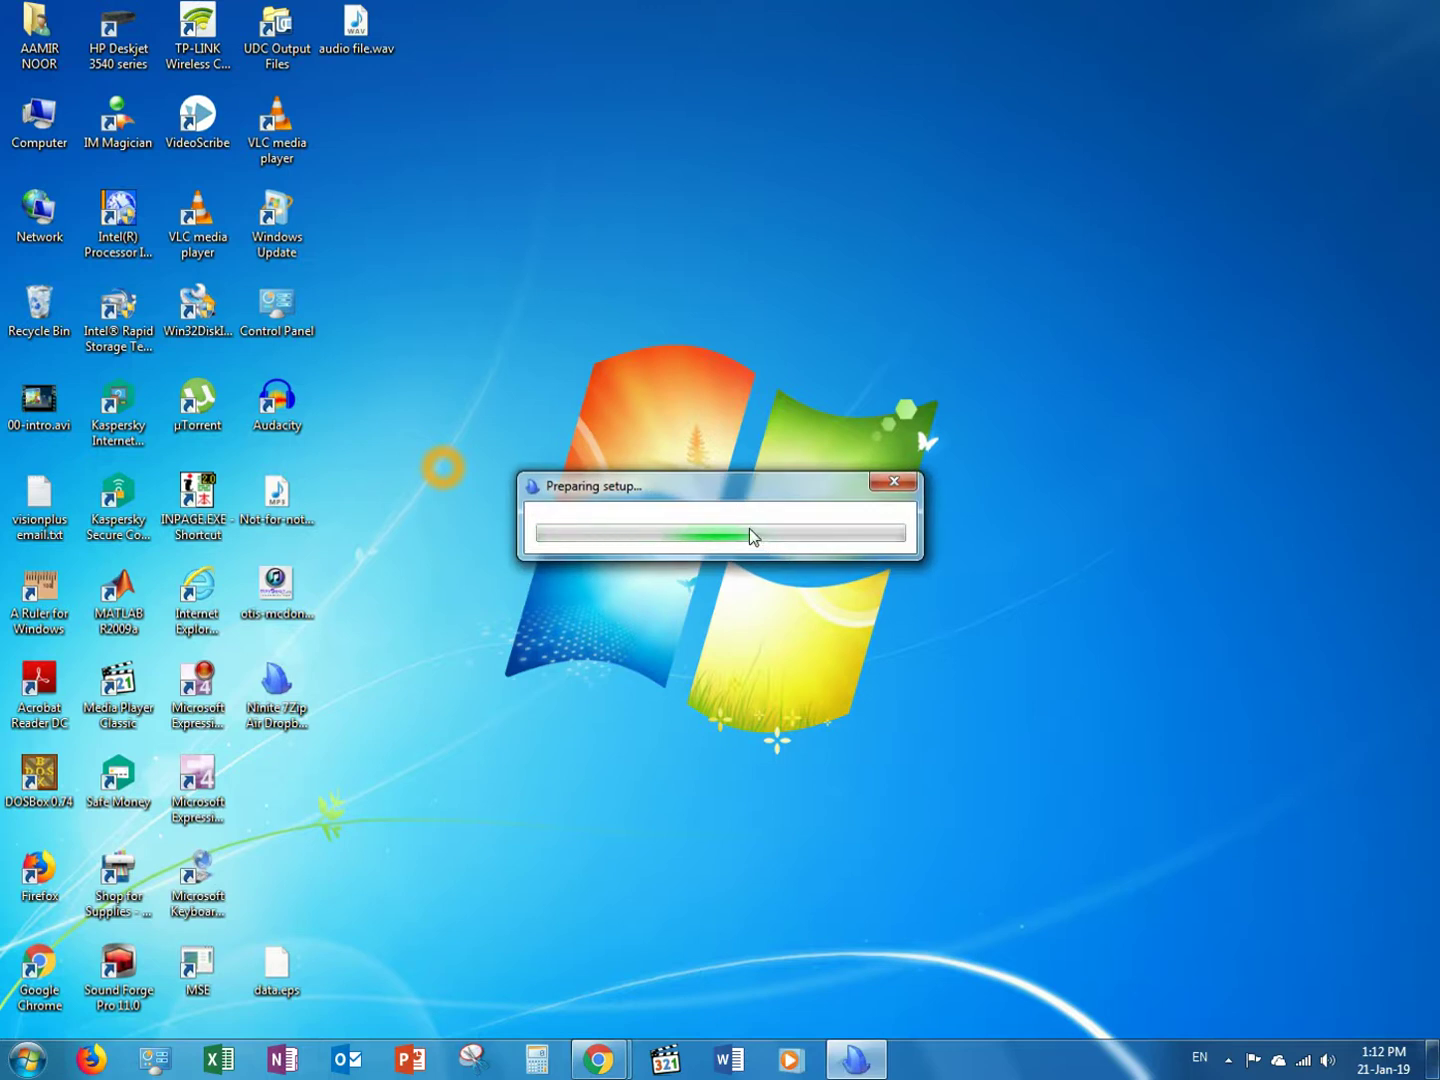
pyautogui.rightClick(684, 529)
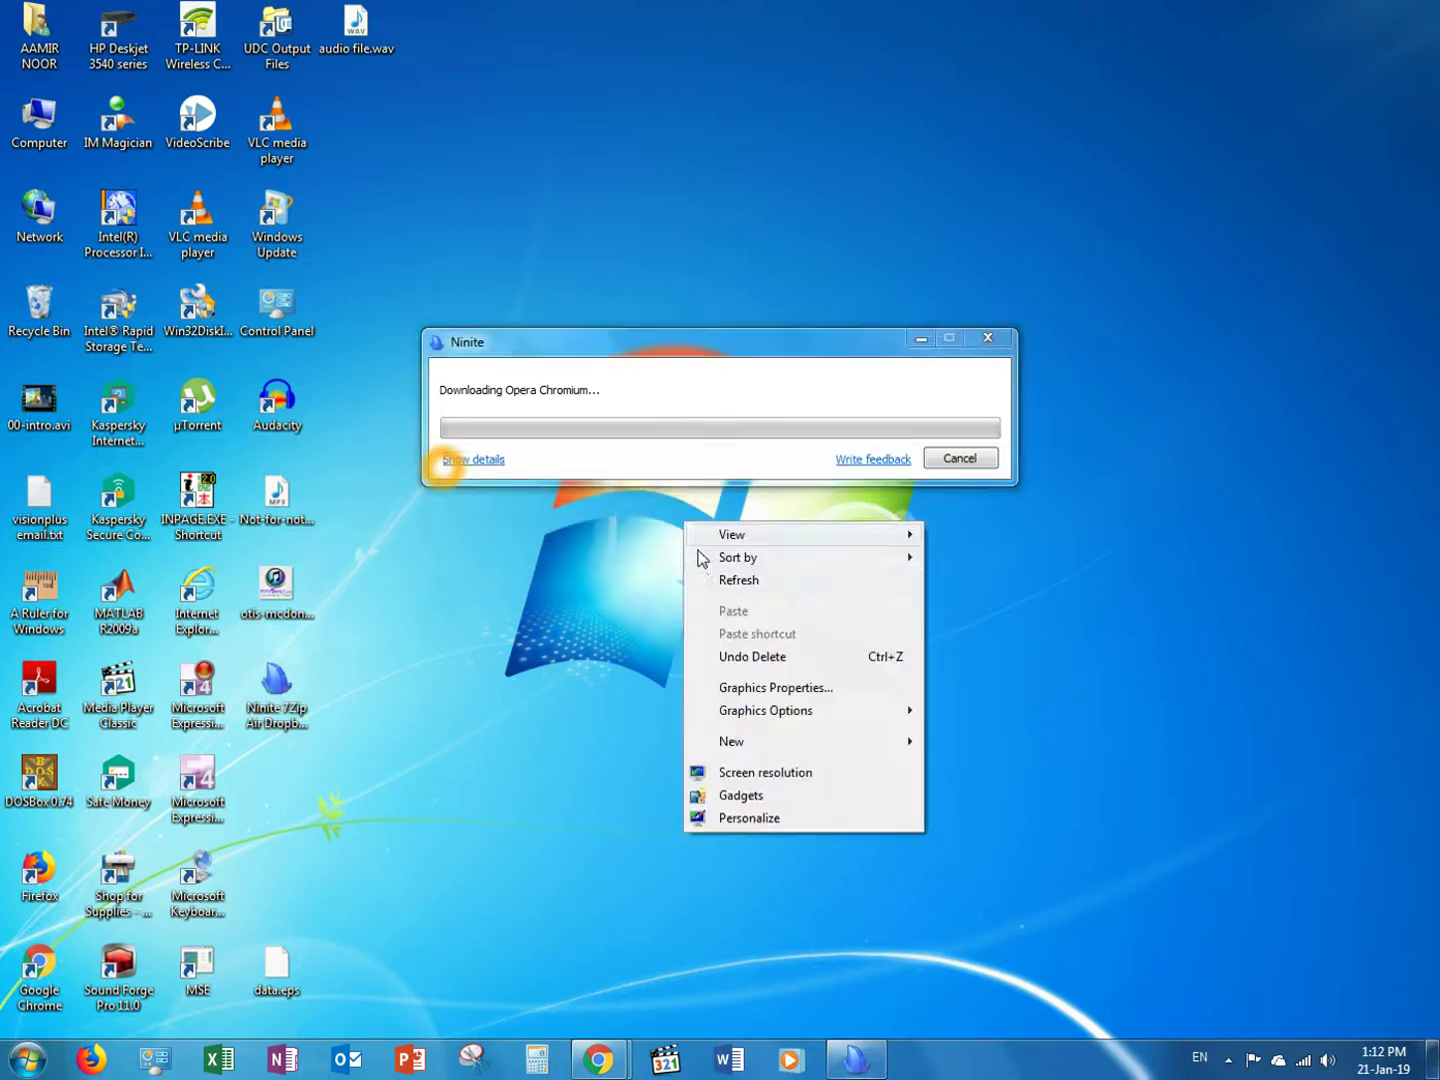
pyautogui.click(736, 584)
# Move the Ninite progress window higher on the desktop and show the per-application installation details.
pyautogui.moveTo(662, 345); pyautogui.dragTo(629, 201)
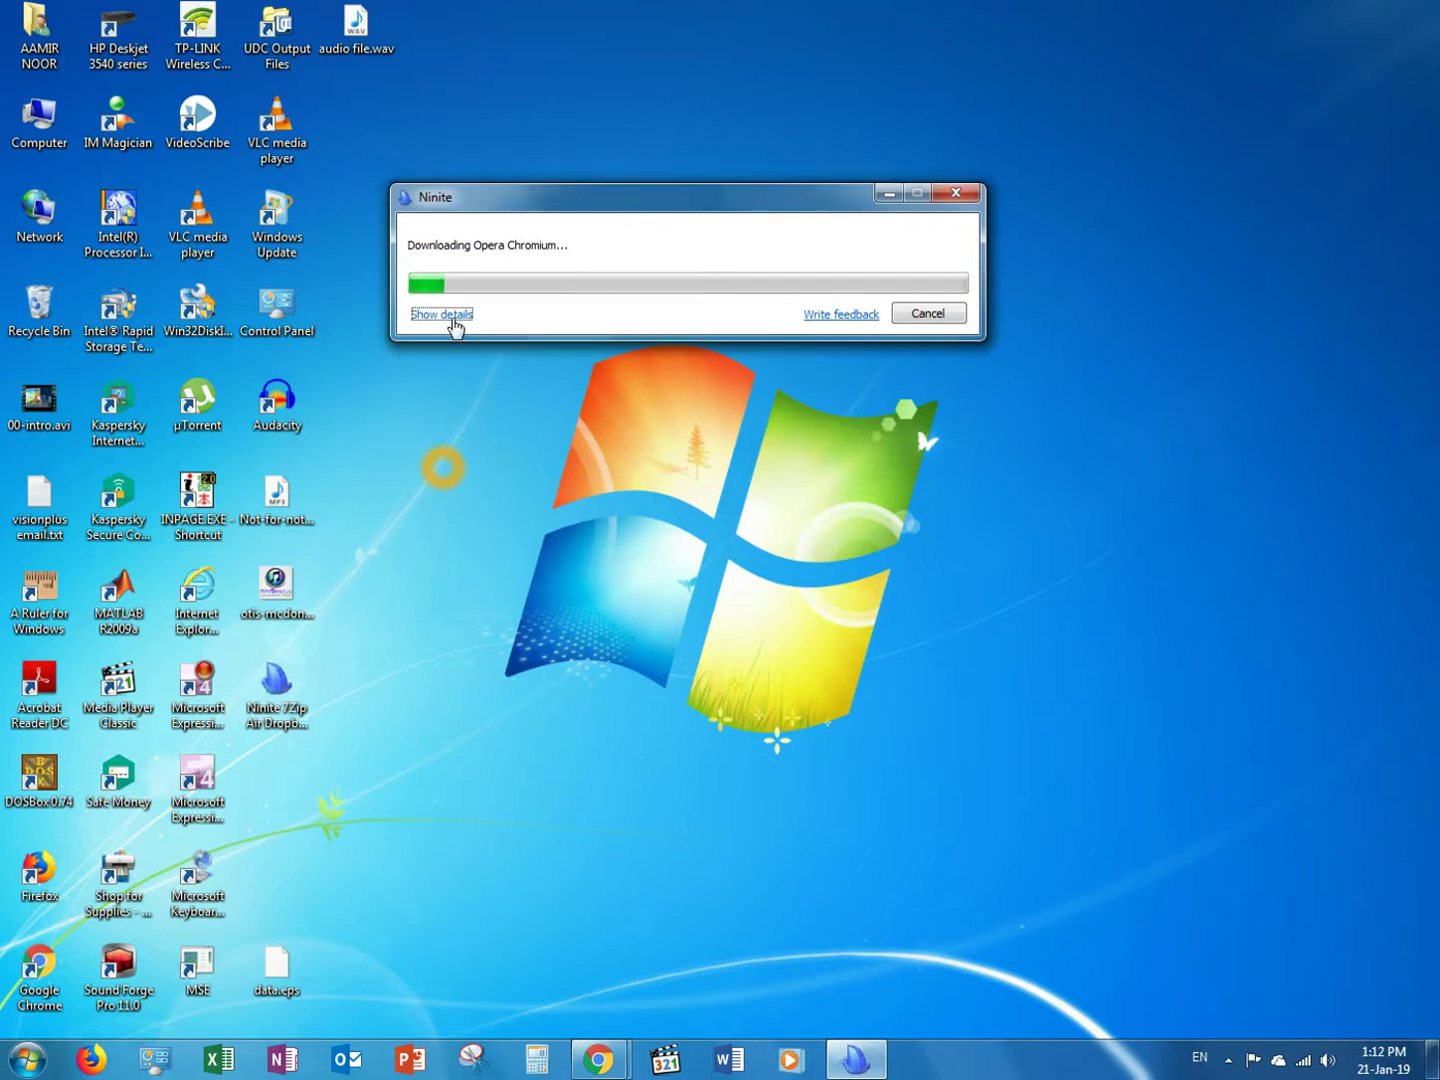
pyautogui.click(443, 316)
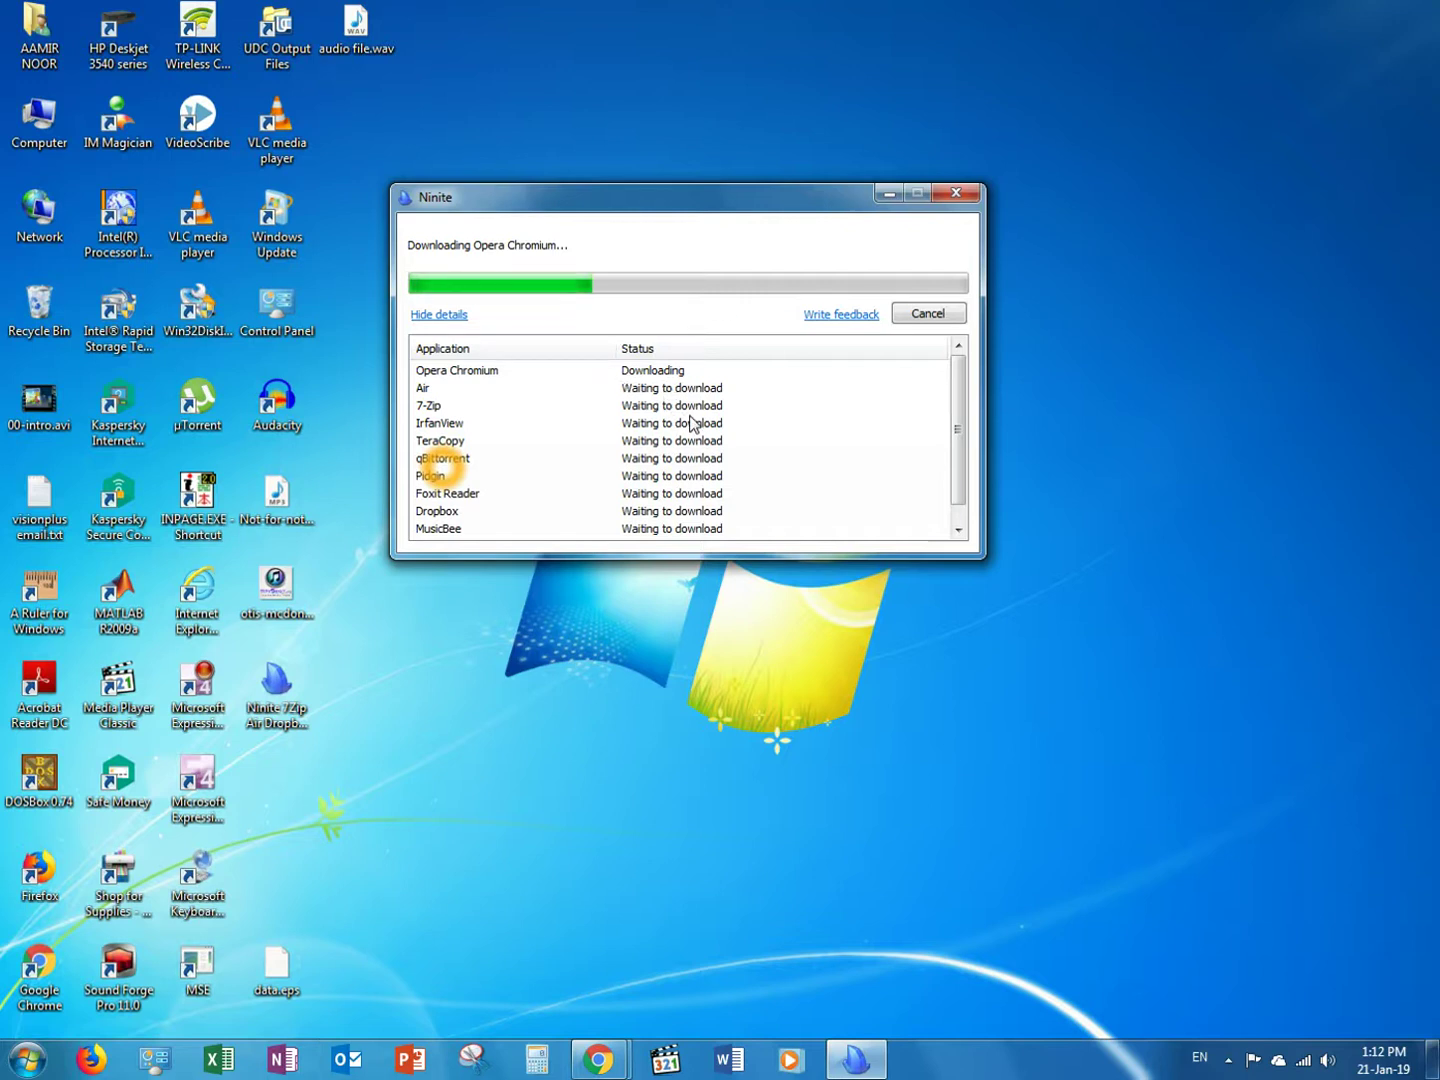
pyautogui.rightClick(1059, 324)
pyautogui.click(1062, 383)
pyautogui.rightClick(1058, 371)
pyautogui.click(1067, 423)
pyautogui.rightClick(1034, 349)
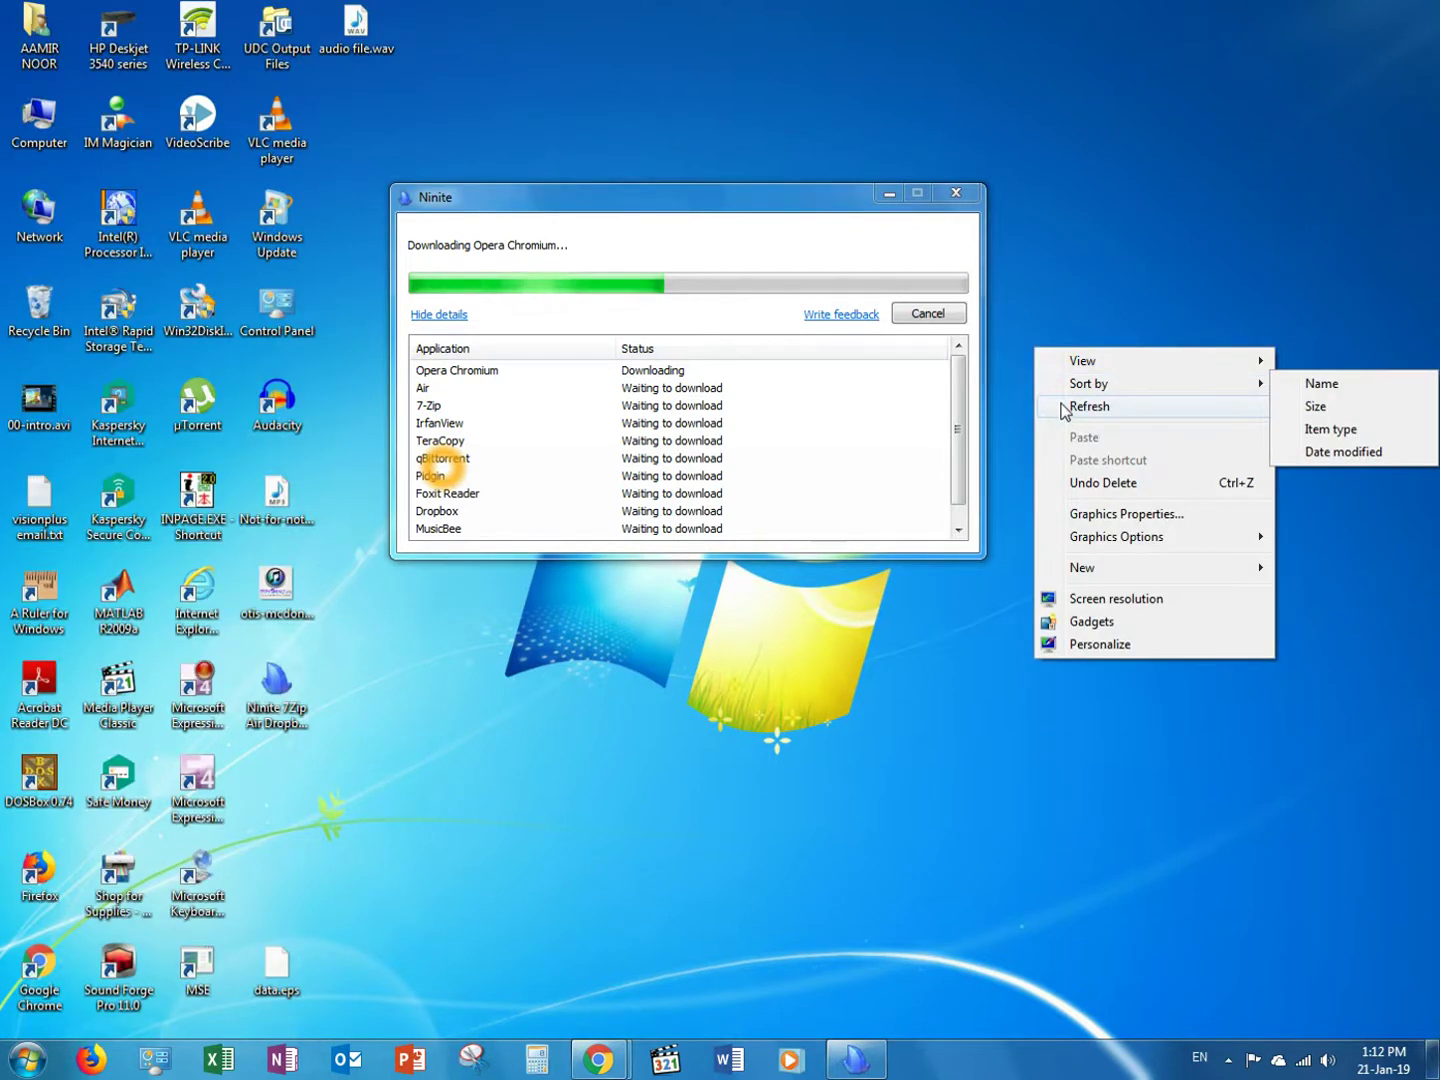
pyautogui.click(1052, 402)
pyautogui.rightClick(1036, 358)
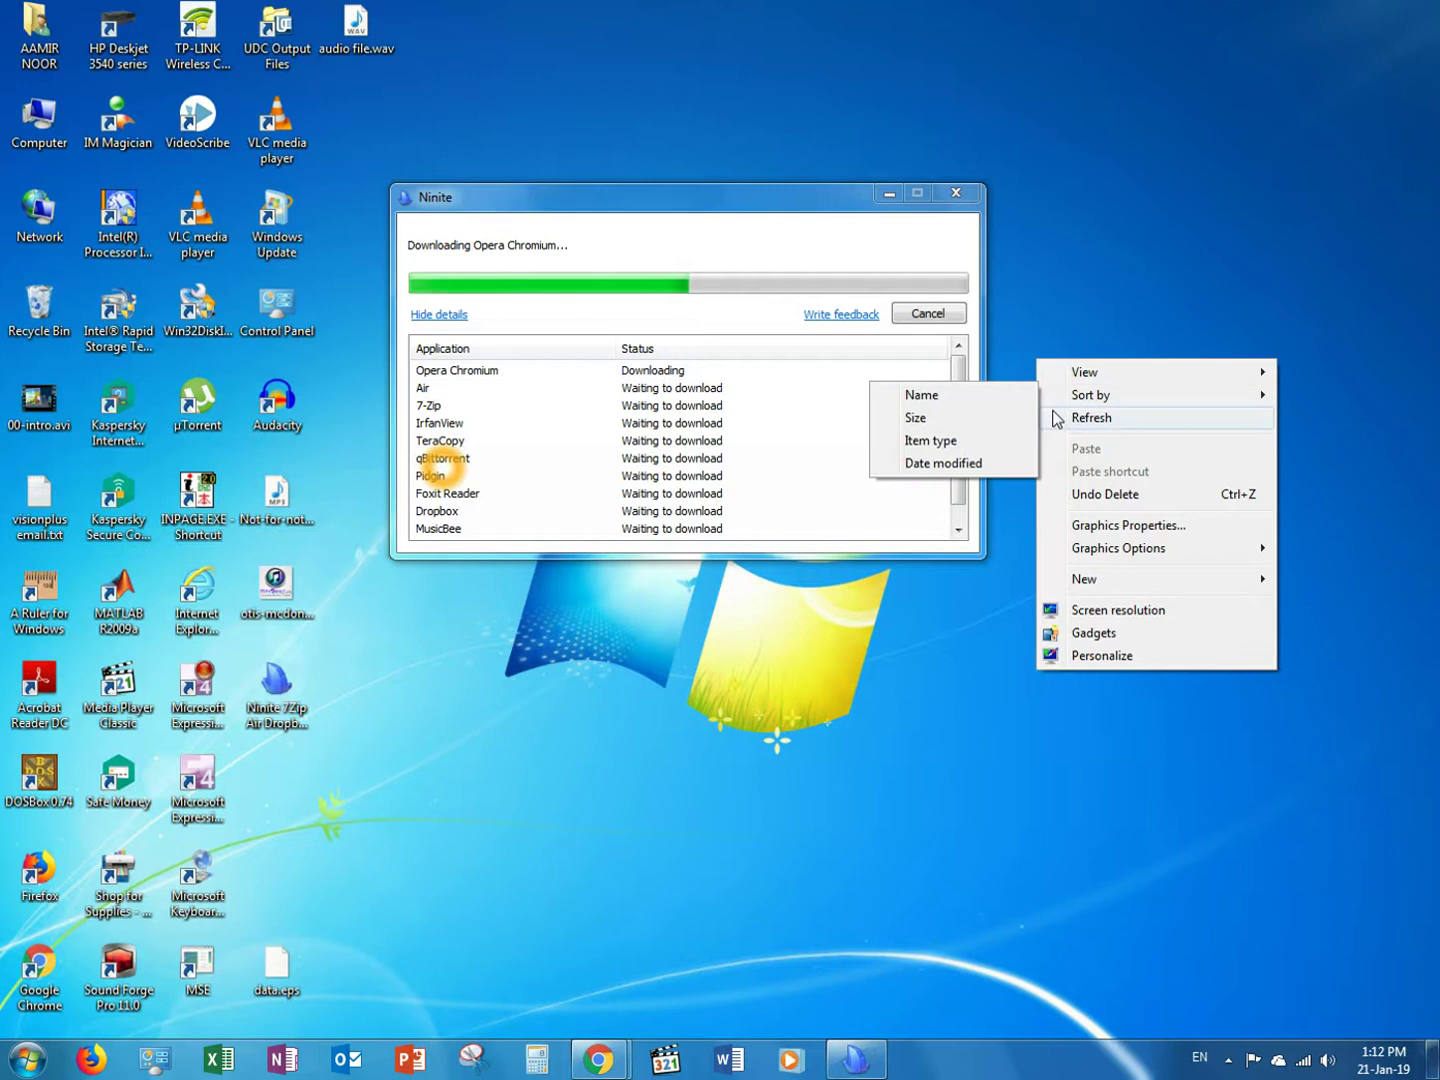
pyautogui.click(1051, 417)
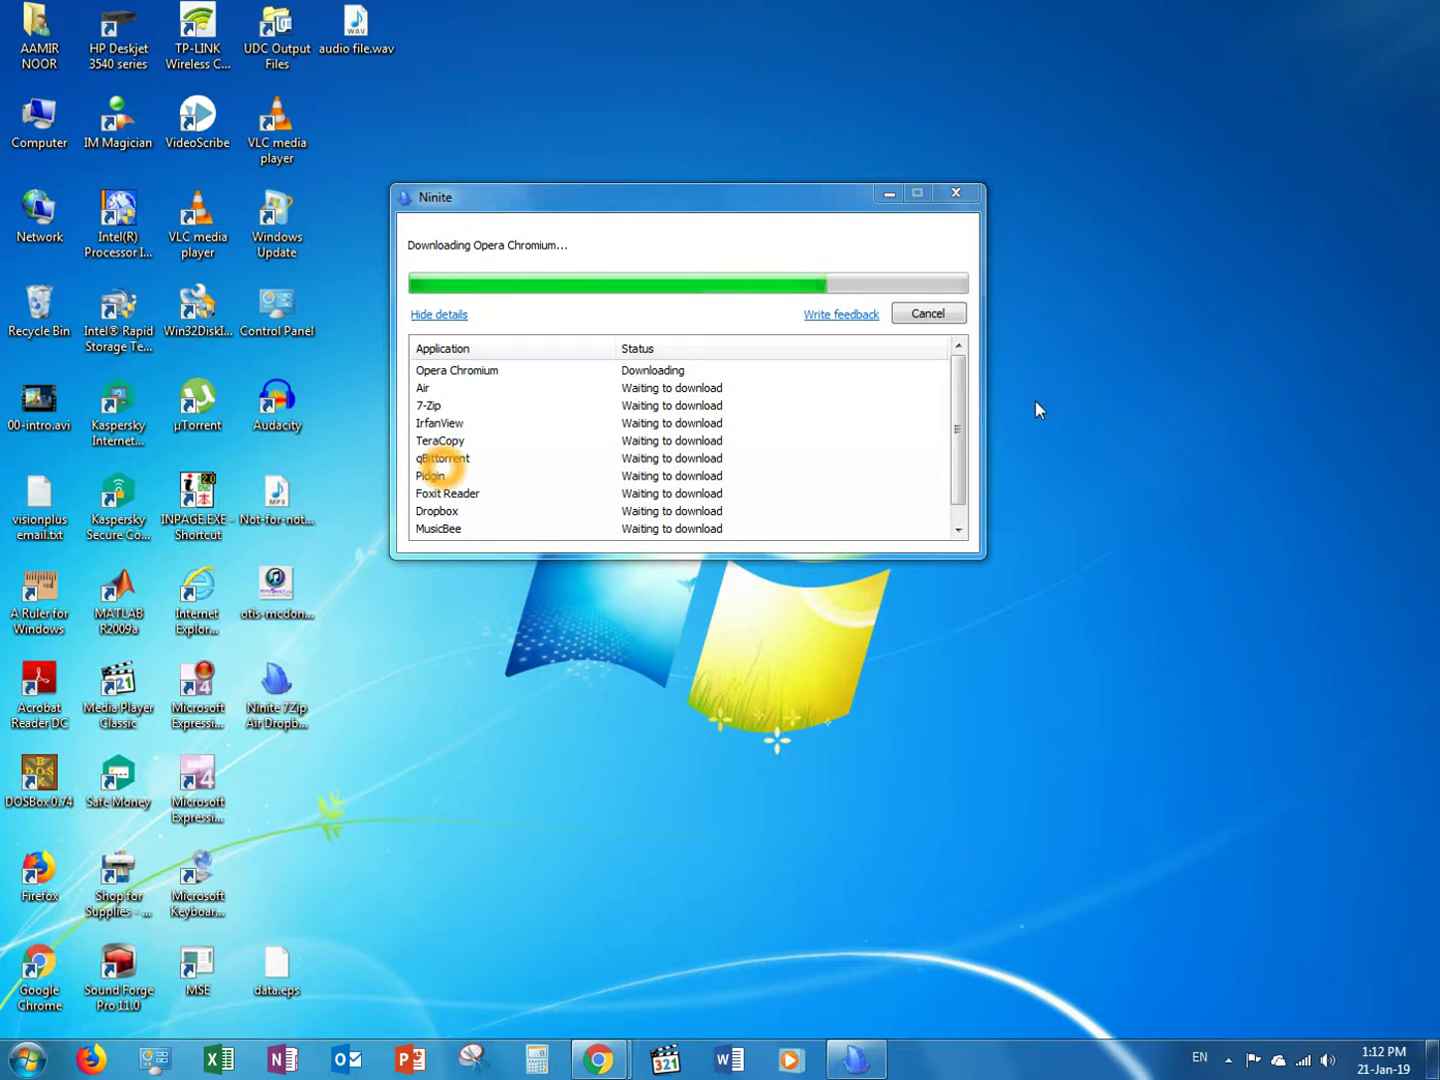
pyautogui.rightClick(1038, 394)
pyautogui.click(1048, 448)
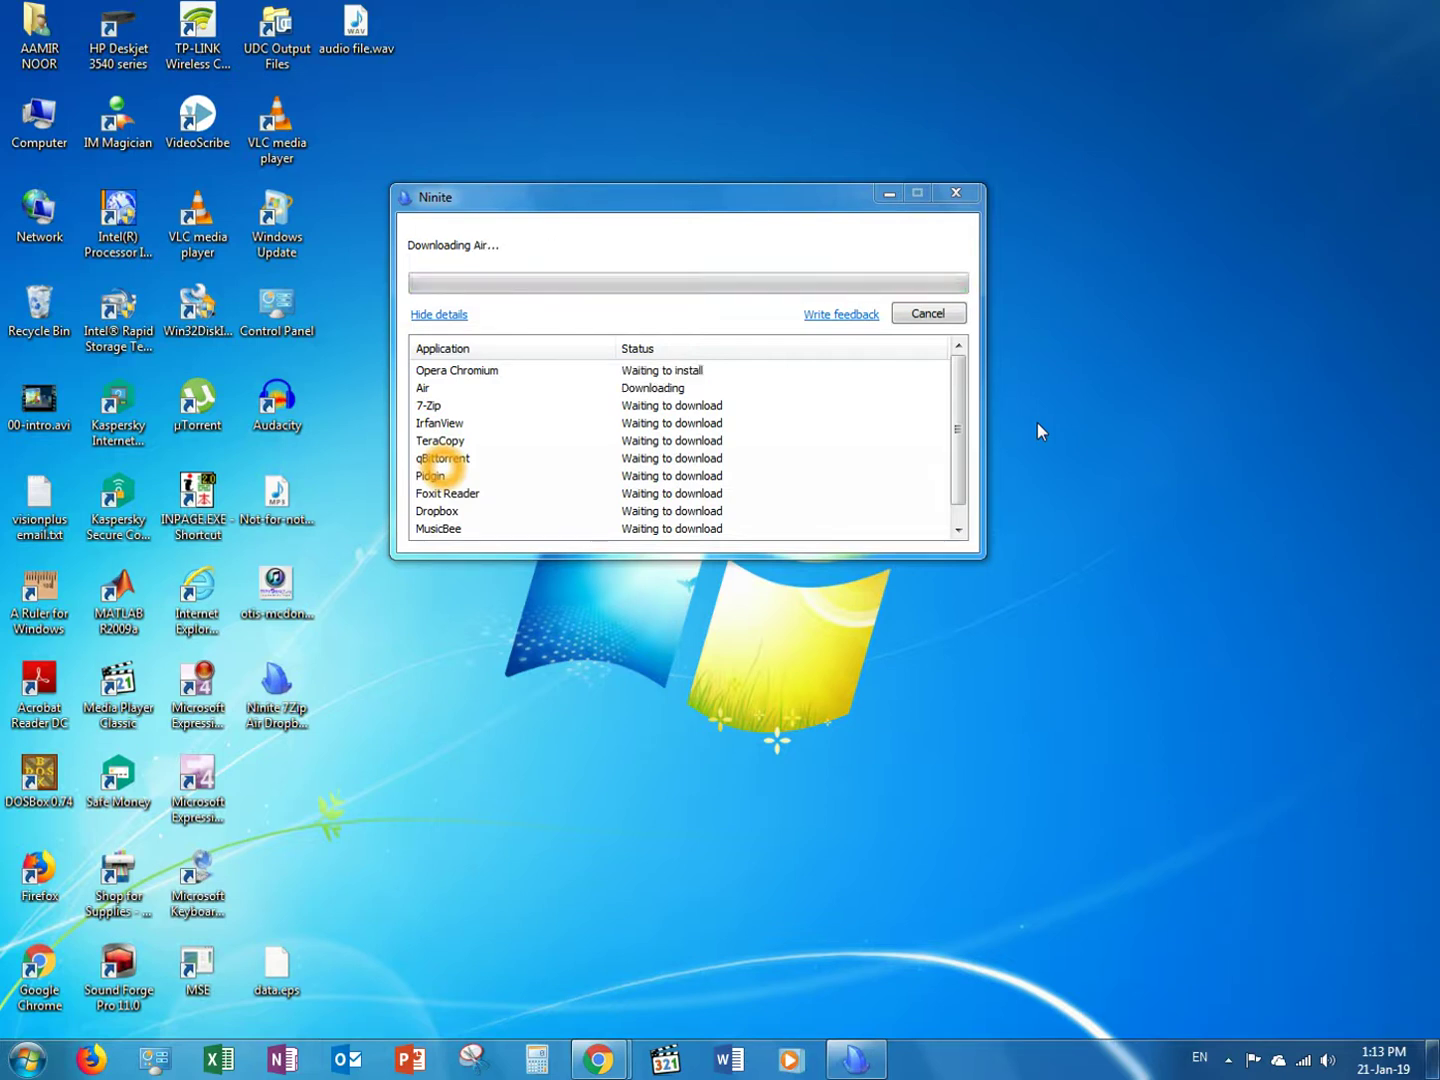
pyautogui.rightClick(1038, 422)
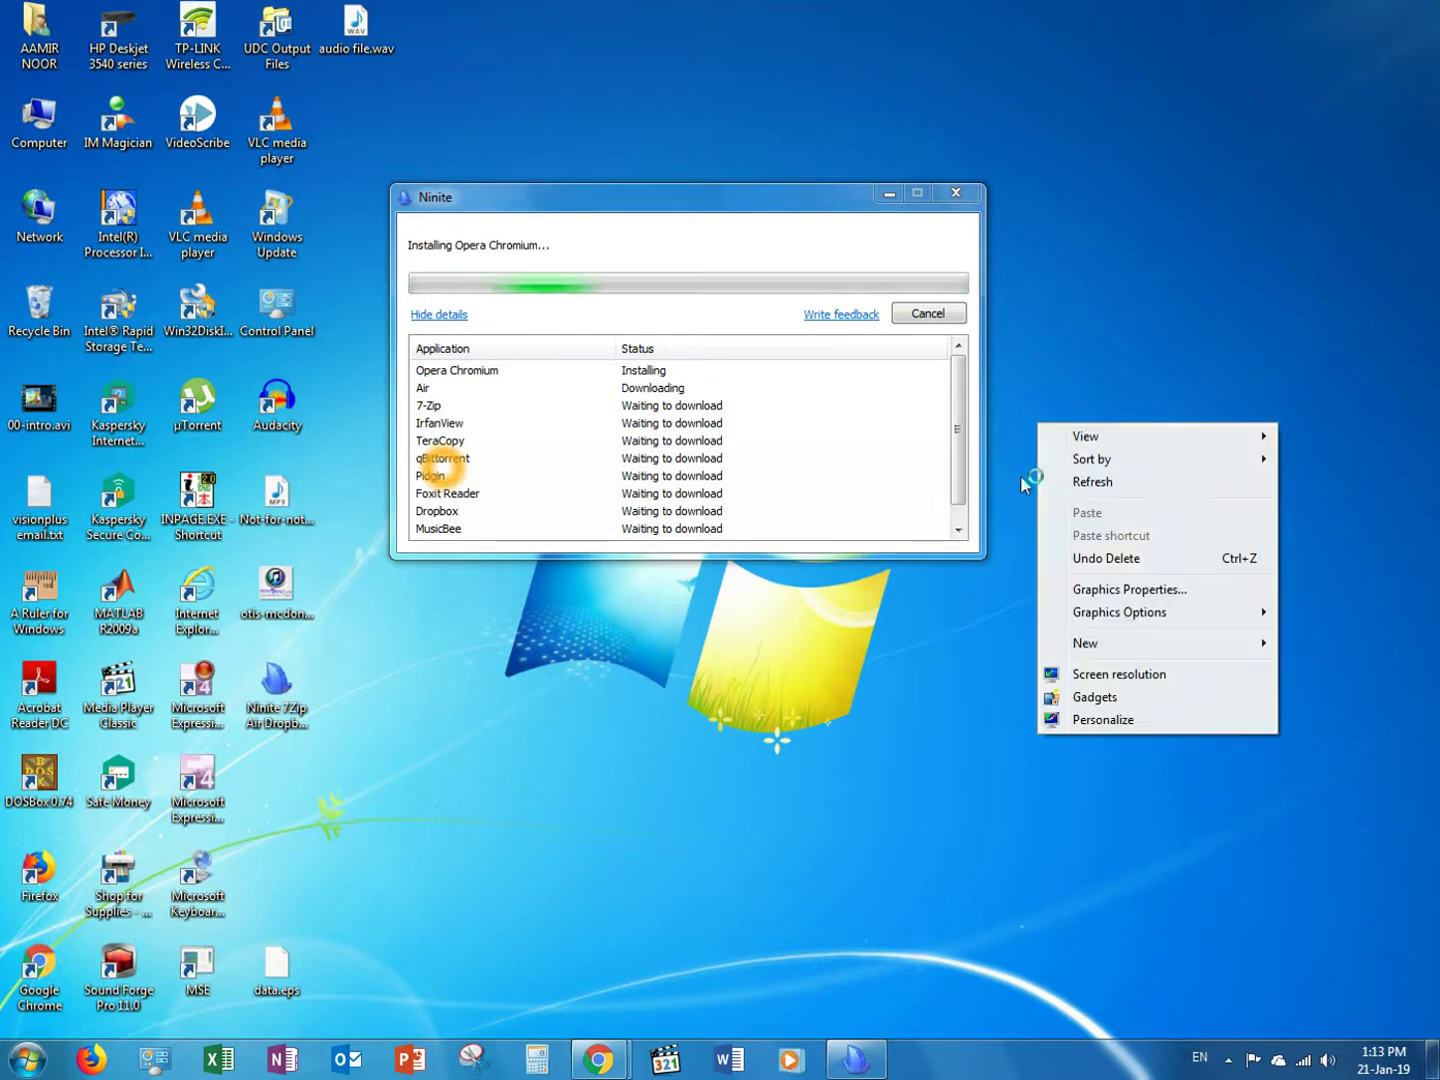
pyautogui.click(1074, 481)
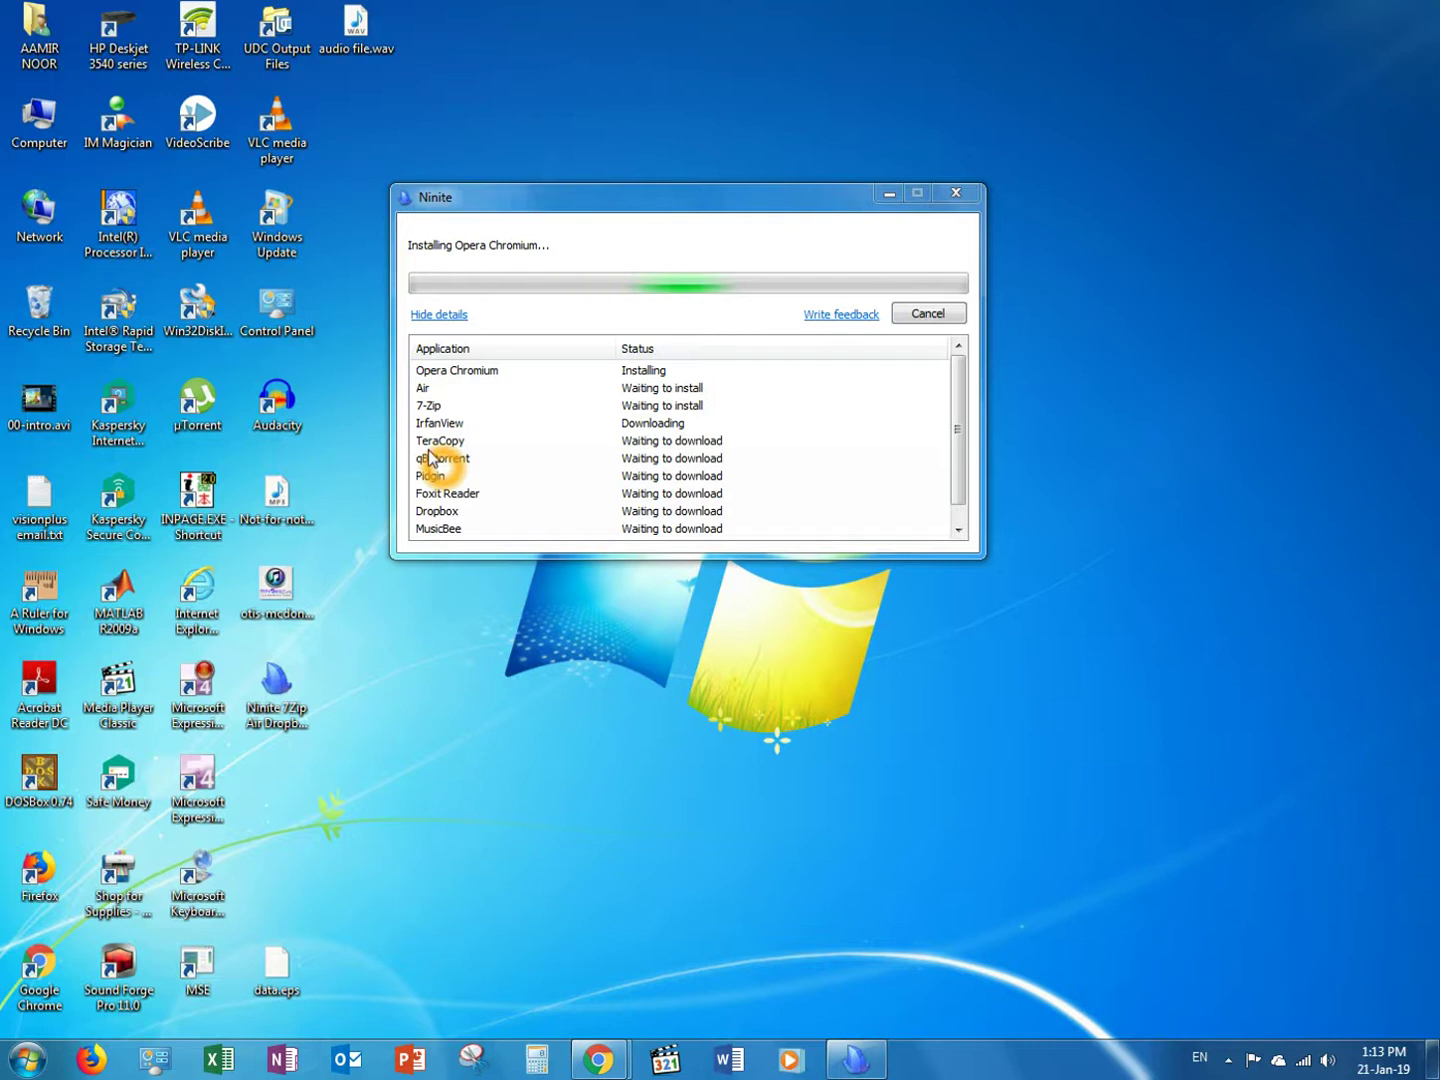
pyautogui.rightClick(345, 425)
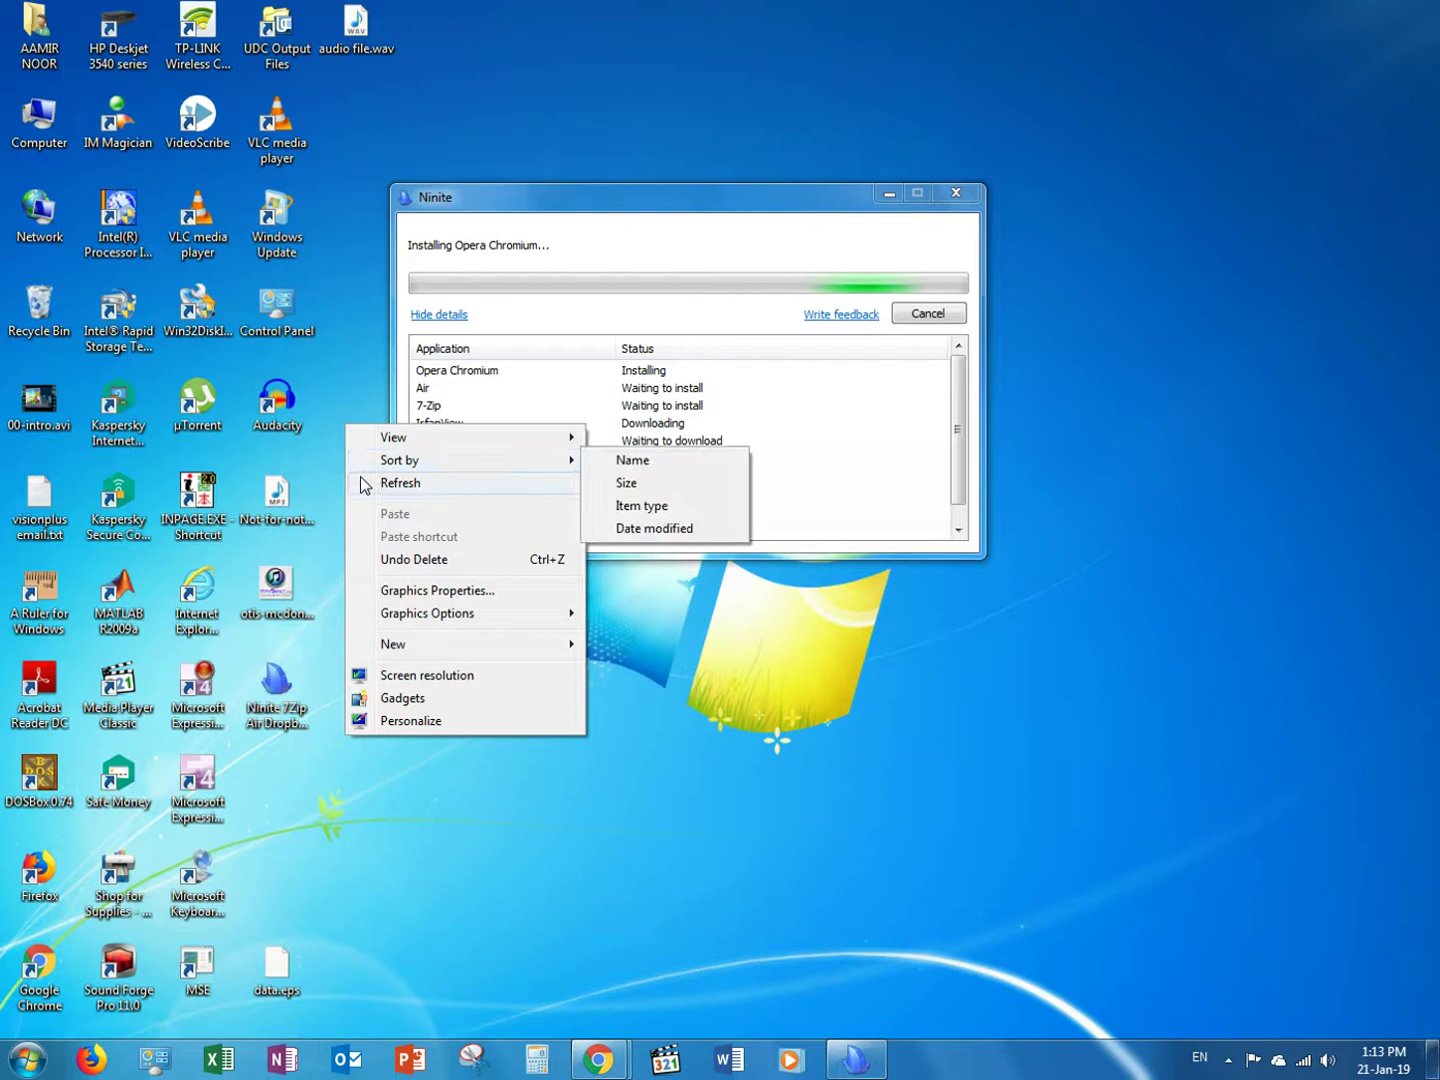
pyautogui.click(363, 480)
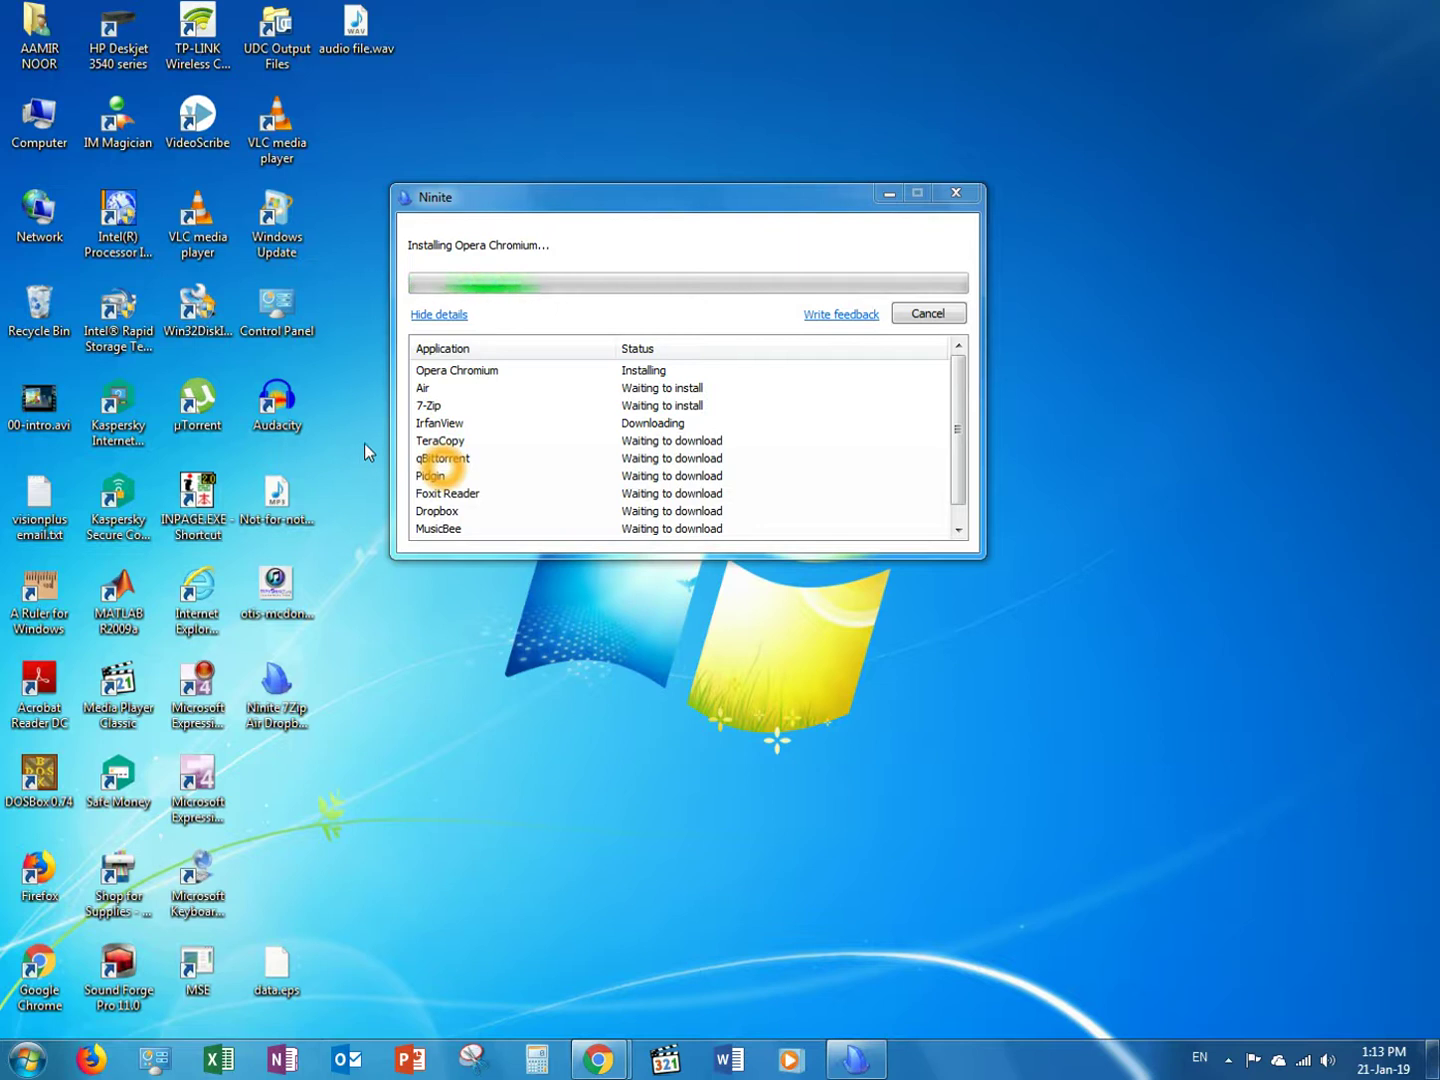
pyautogui.rightClick(356, 421)
pyautogui.click(385, 476)
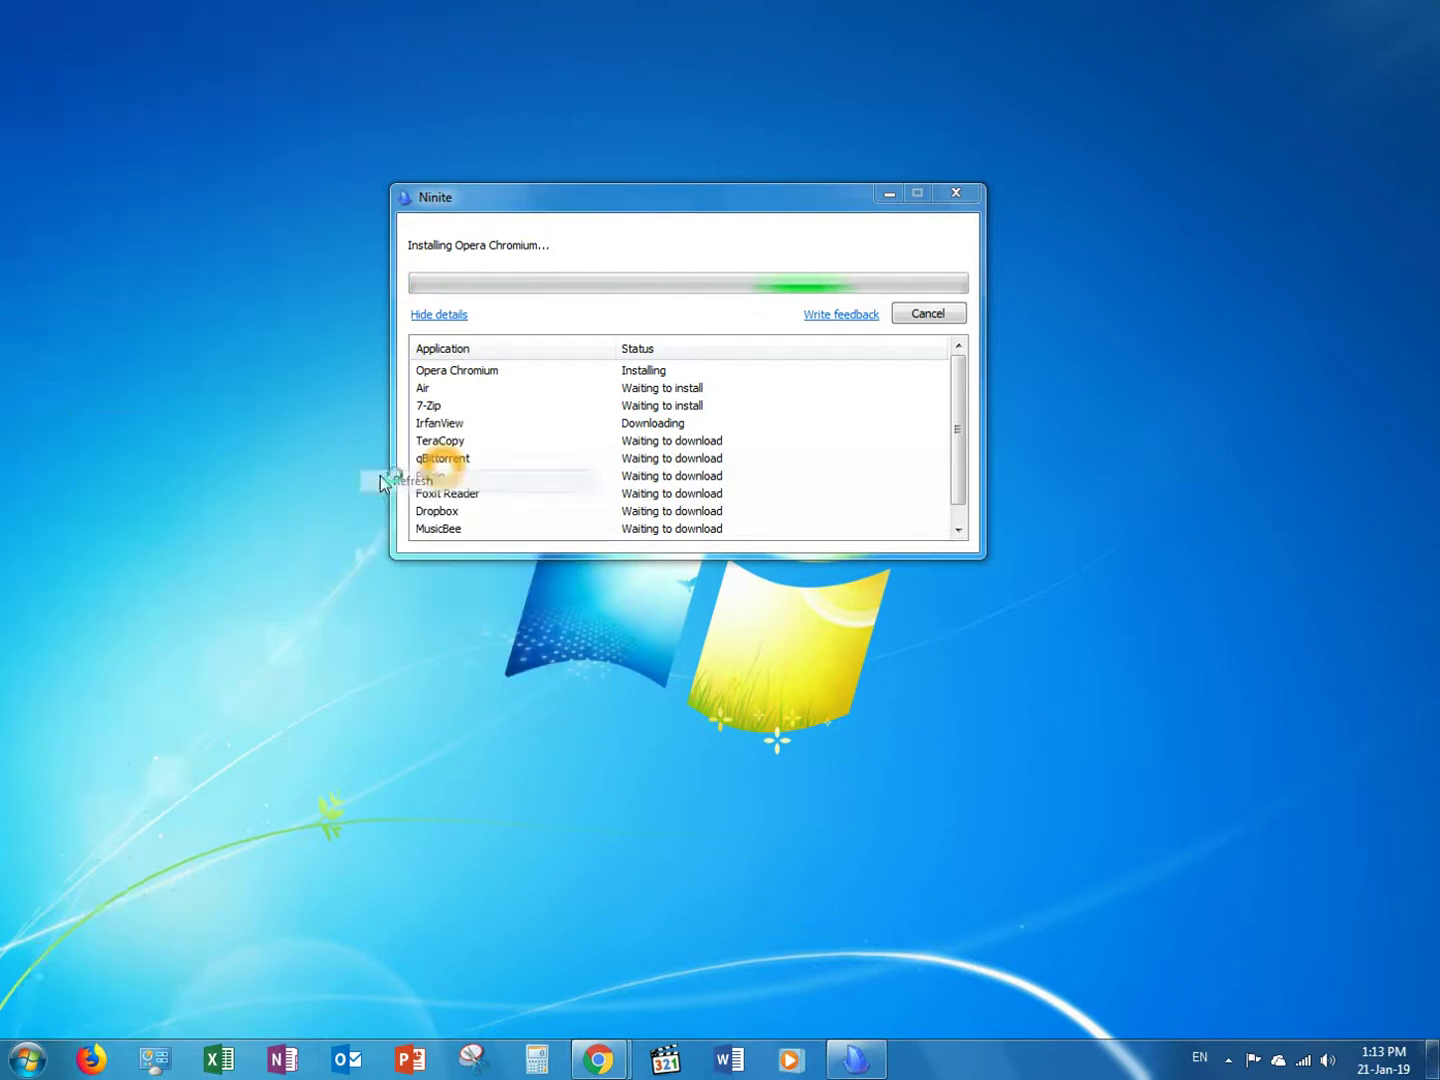
pyautogui.rightClick(352, 436)
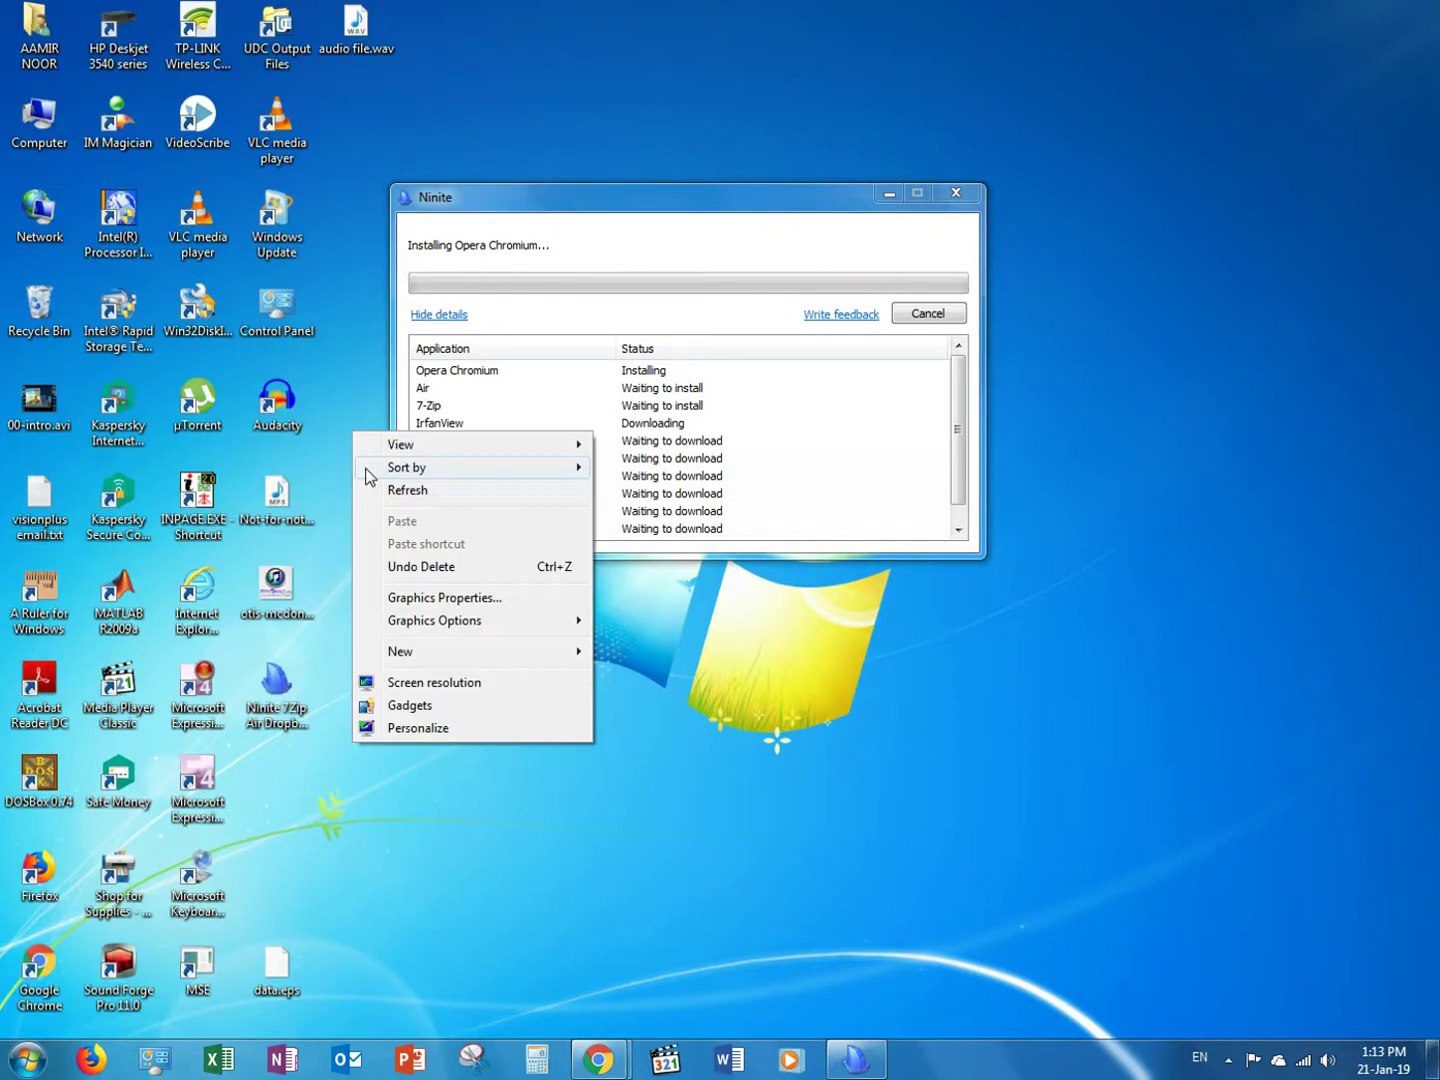
pyautogui.click(366, 480)
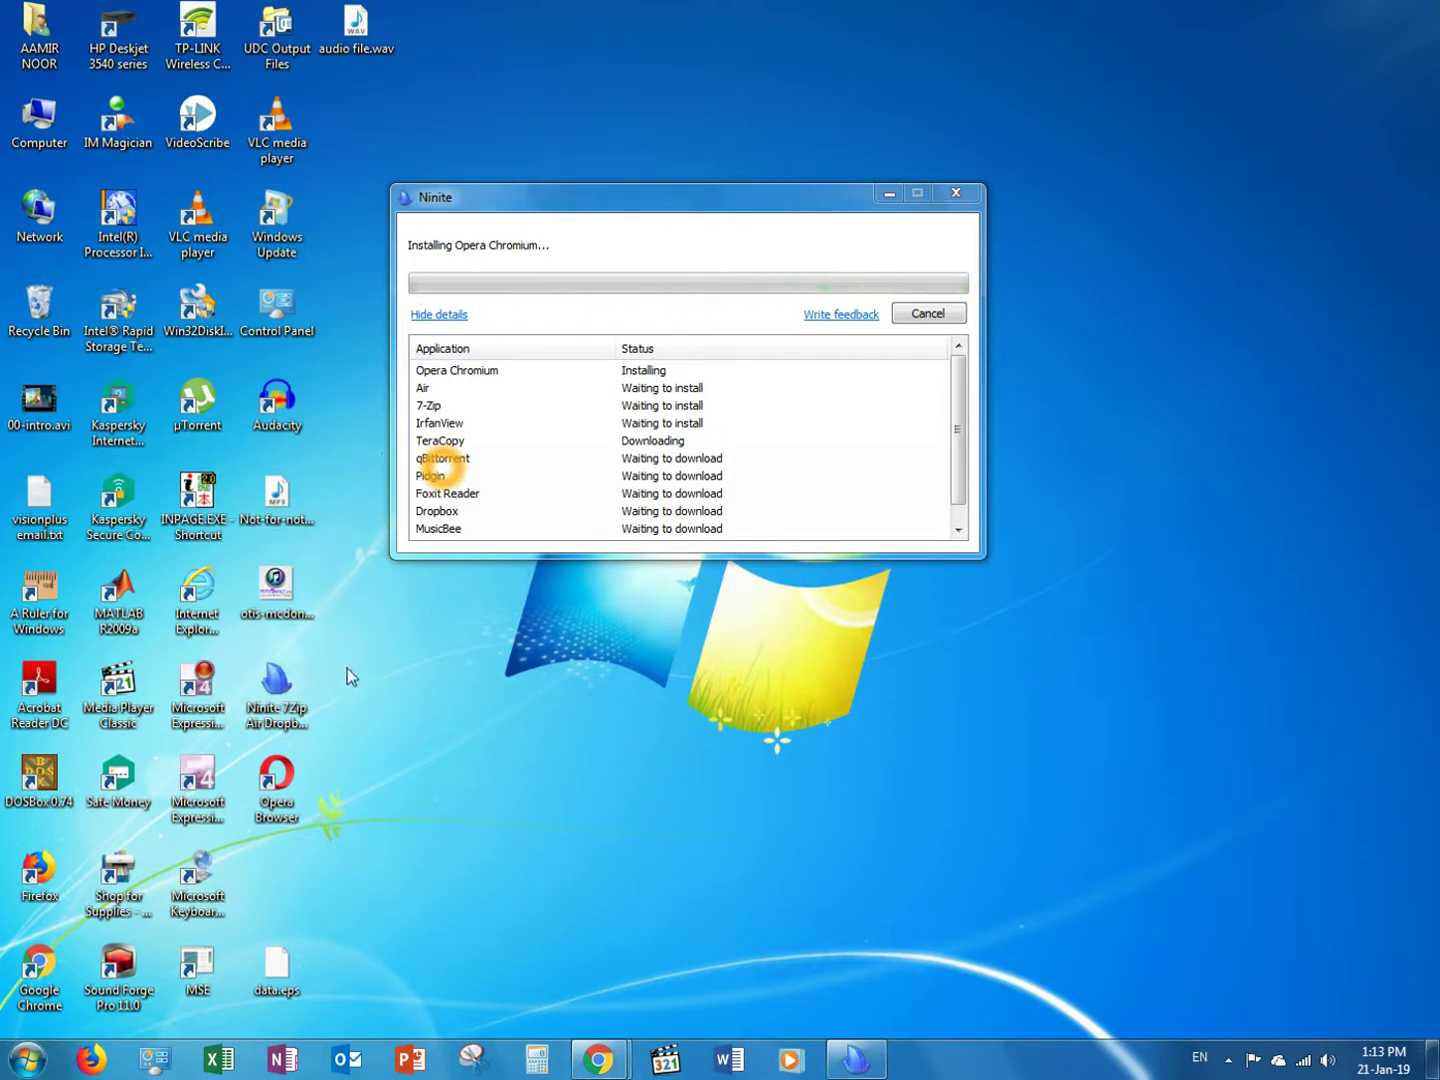
pyautogui.moveTo(315, 690); pyautogui.dragTo(321, 688)
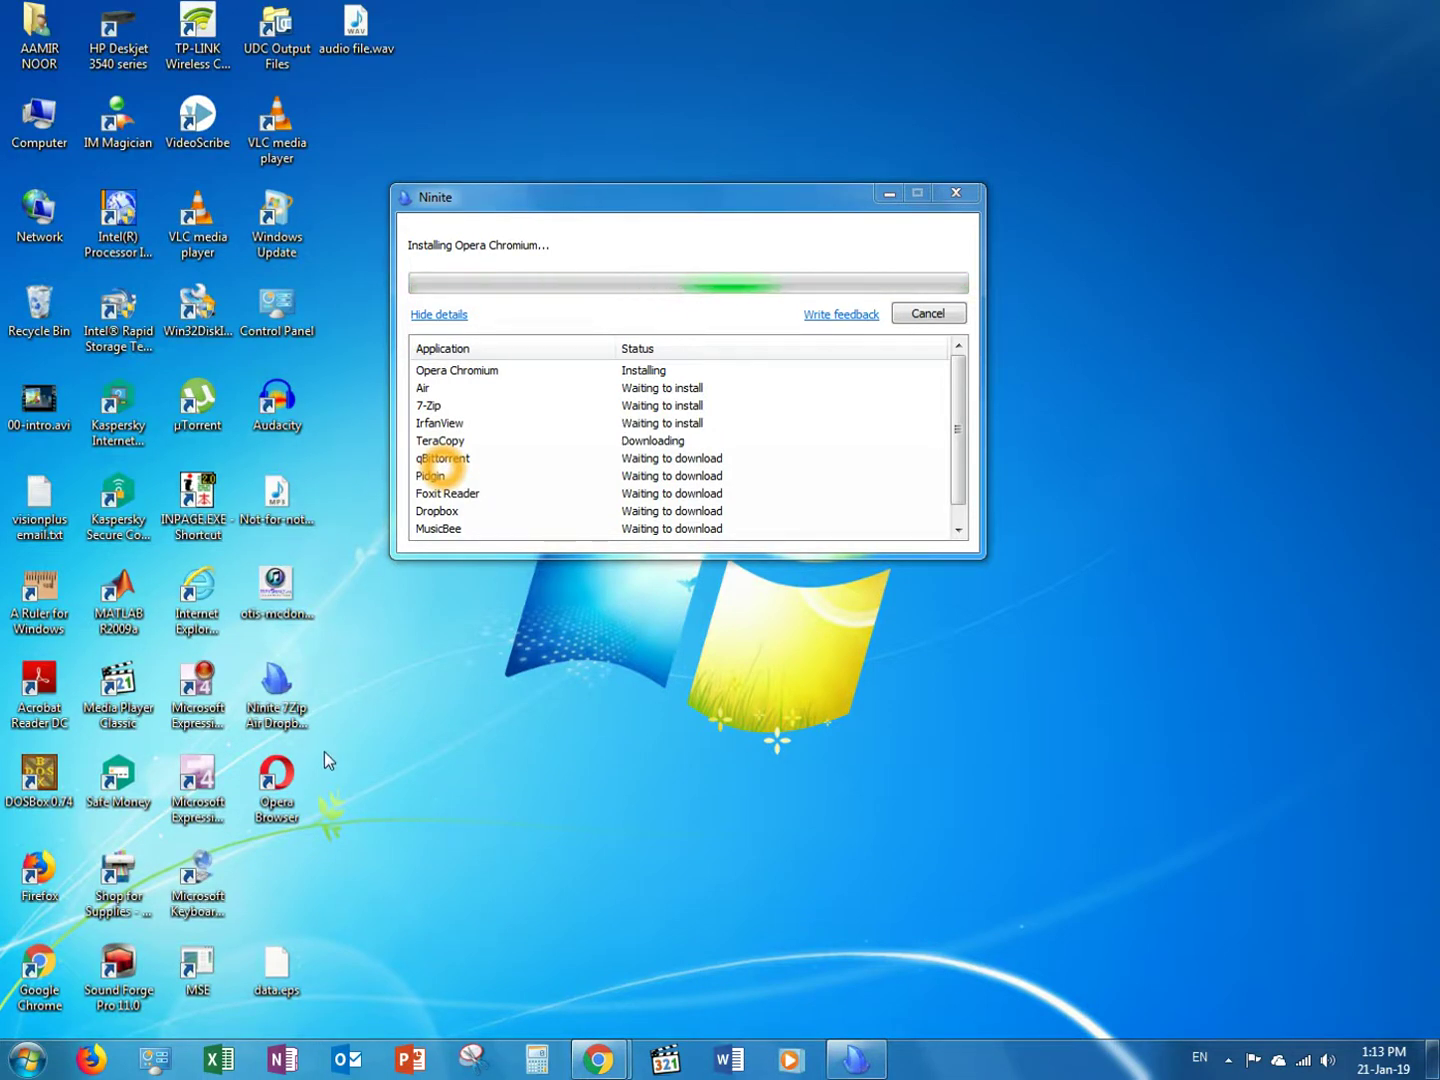